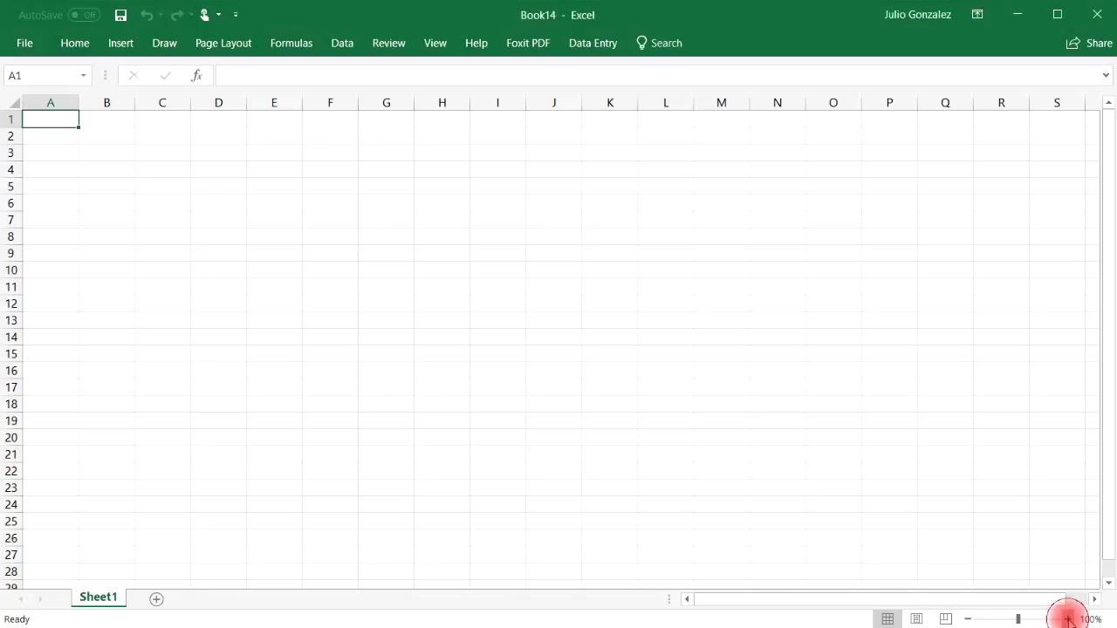
Step: Enter the value 25 in cell B2 of the blank worksheet
click(1067, 620)
click(1067, 620)
click(1066, 620)
click(1067, 620)
click(1068, 620)
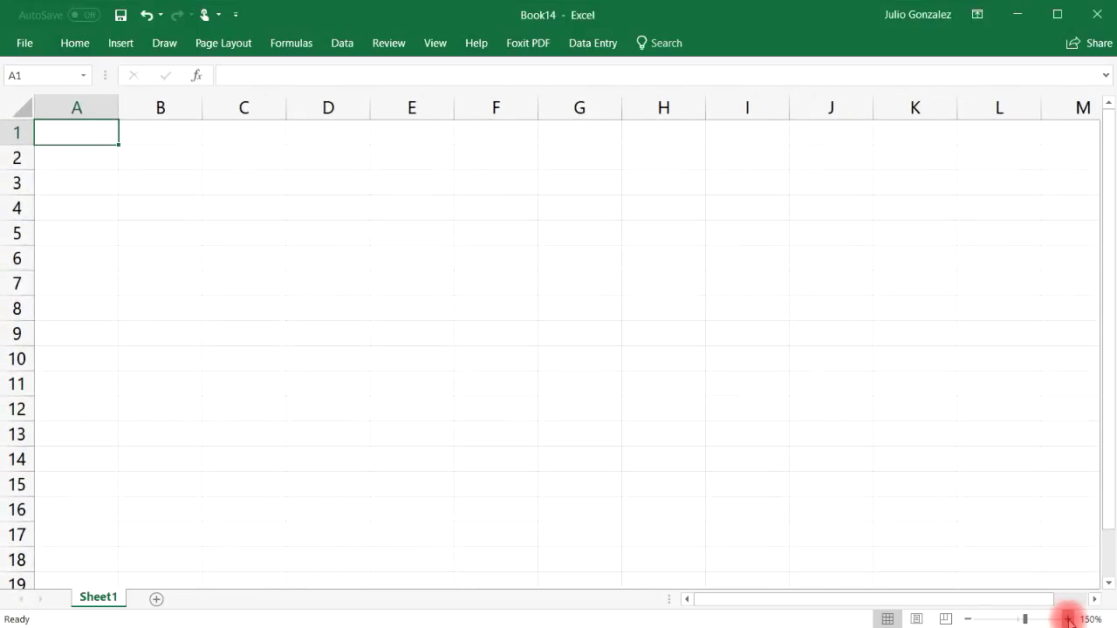
click(1068, 620)
click(162, 159)
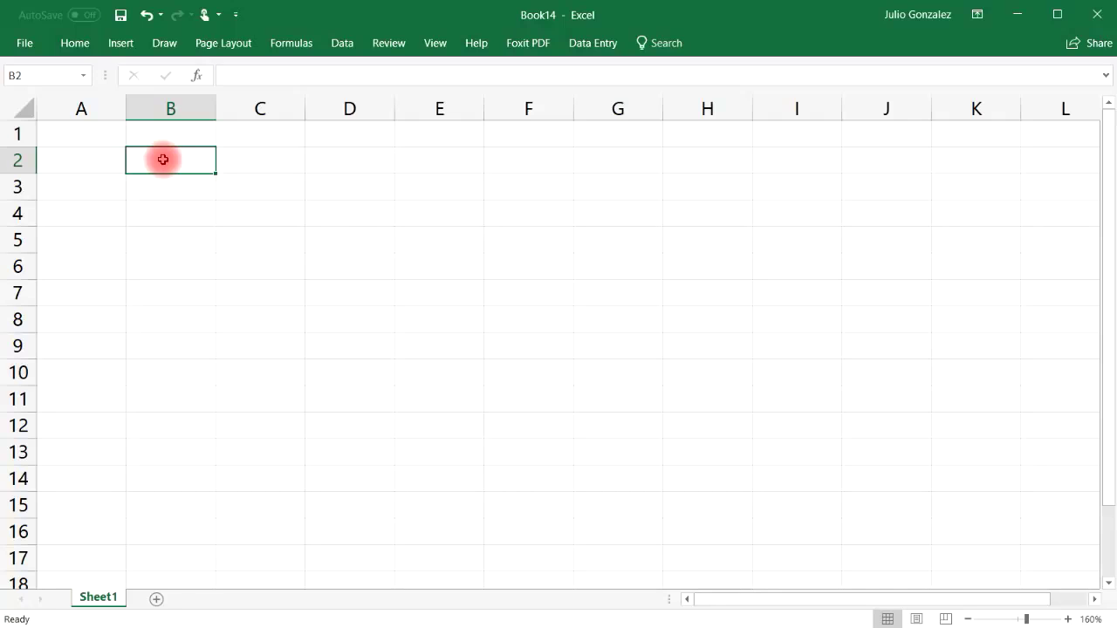
text(25)
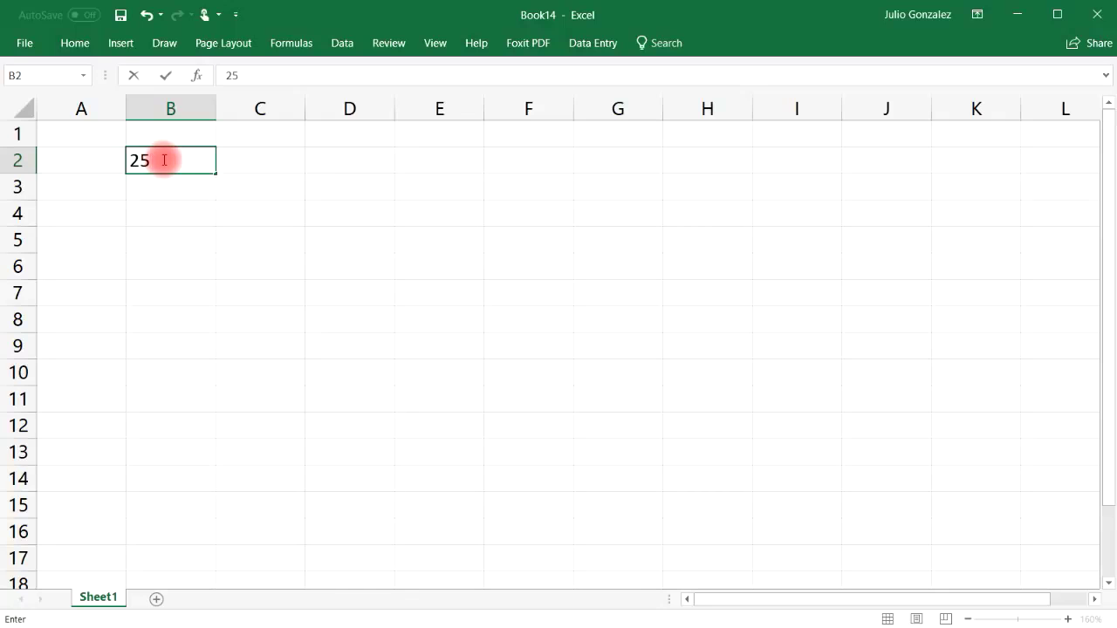
click(167, 178)
Step: Copy the value in cell B2 and paste it into cell D2
click(182, 165)
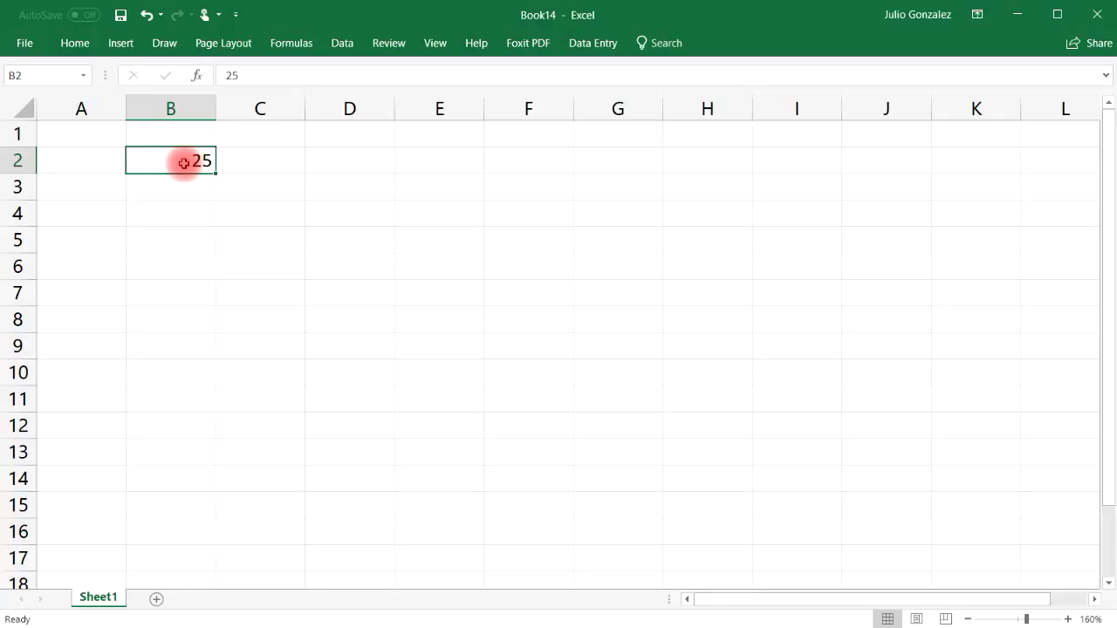
key(ctrl+c)
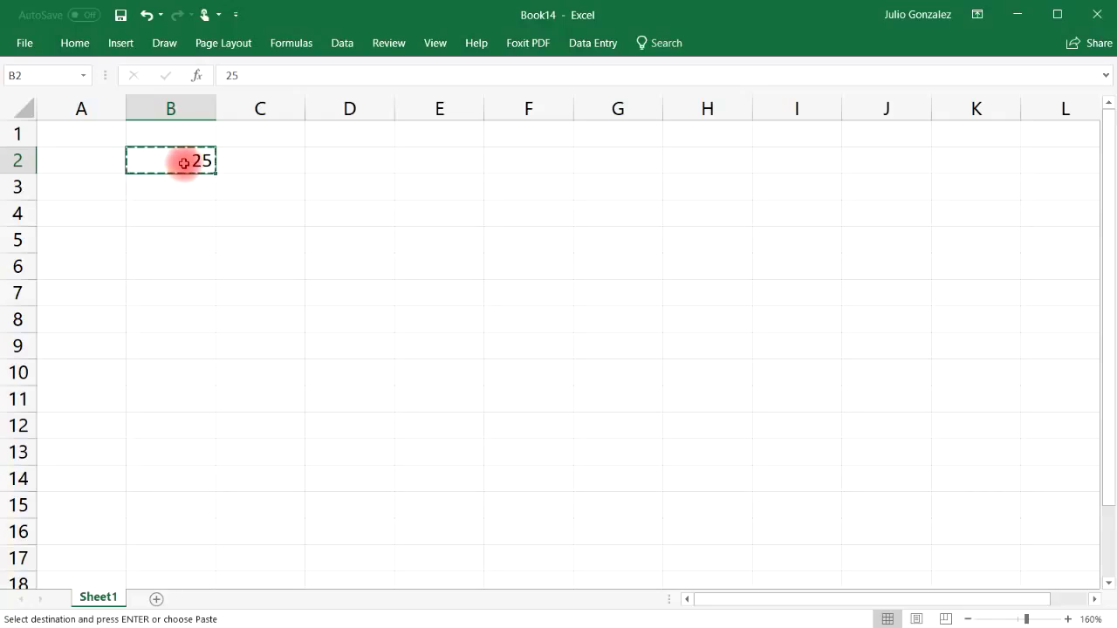
click(363, 160)
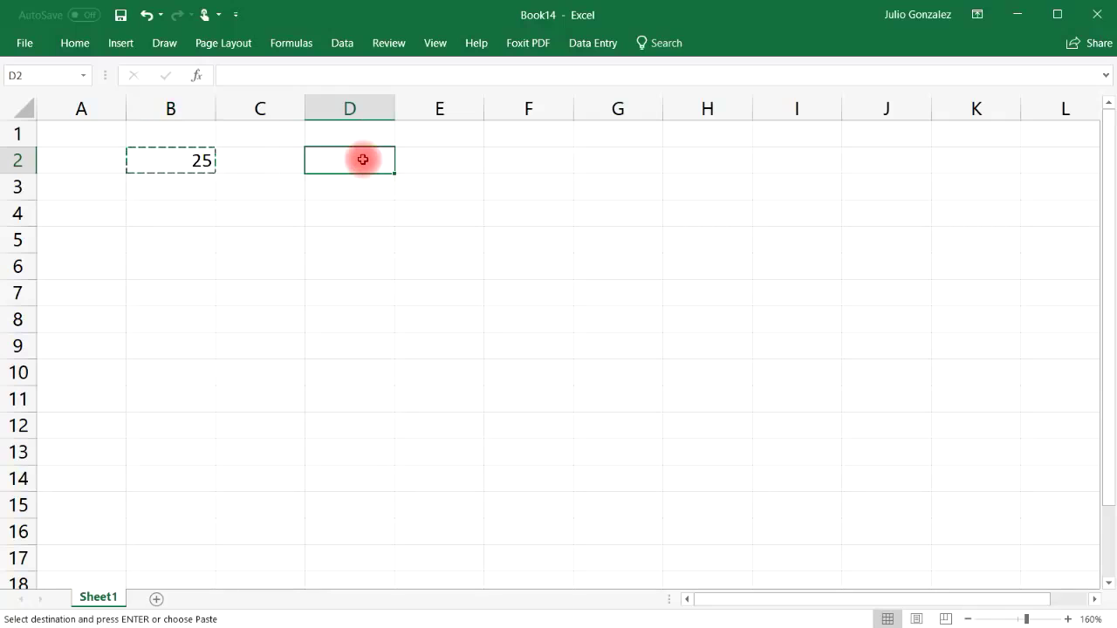
key(ctrl+v)
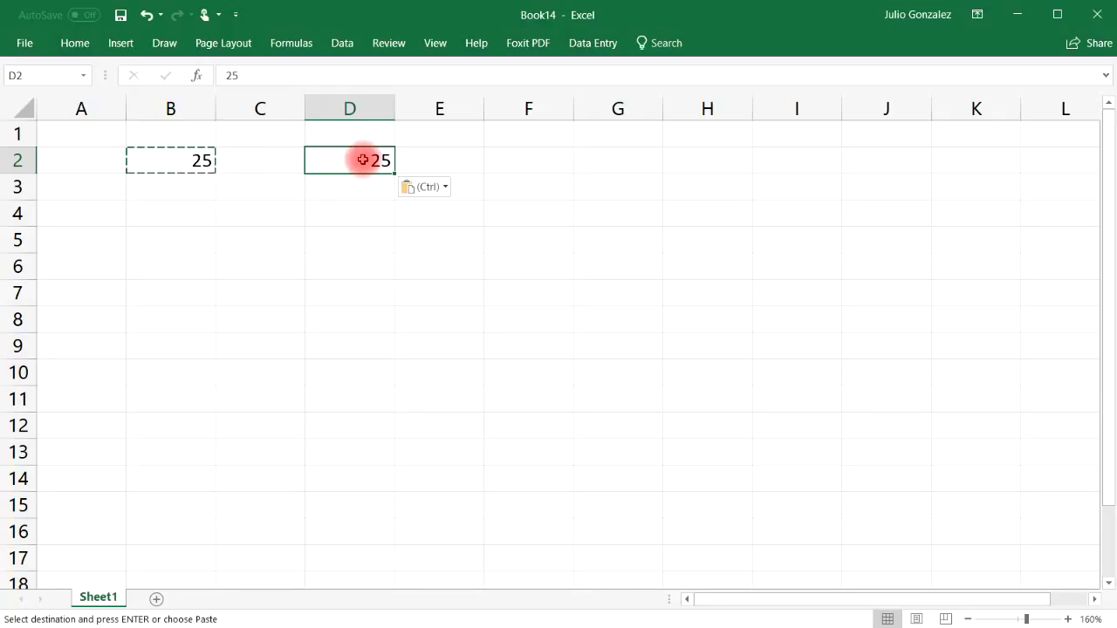
Step: Enter the values 25, 36, 45 and 16 down column B in cells B4 to B7
click(190, 215)
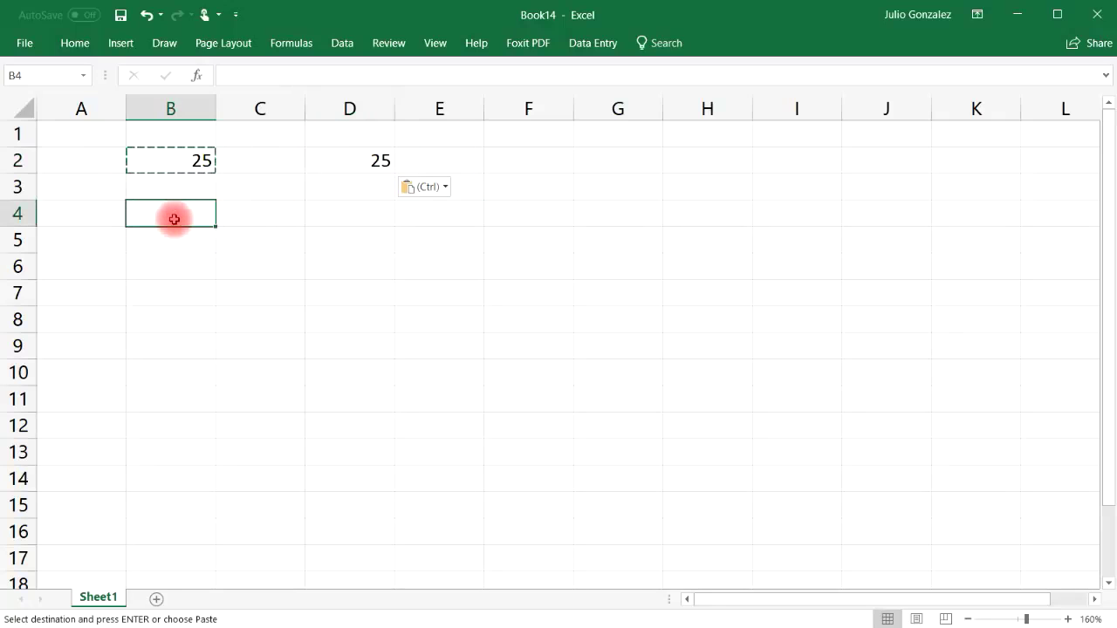
text(25)
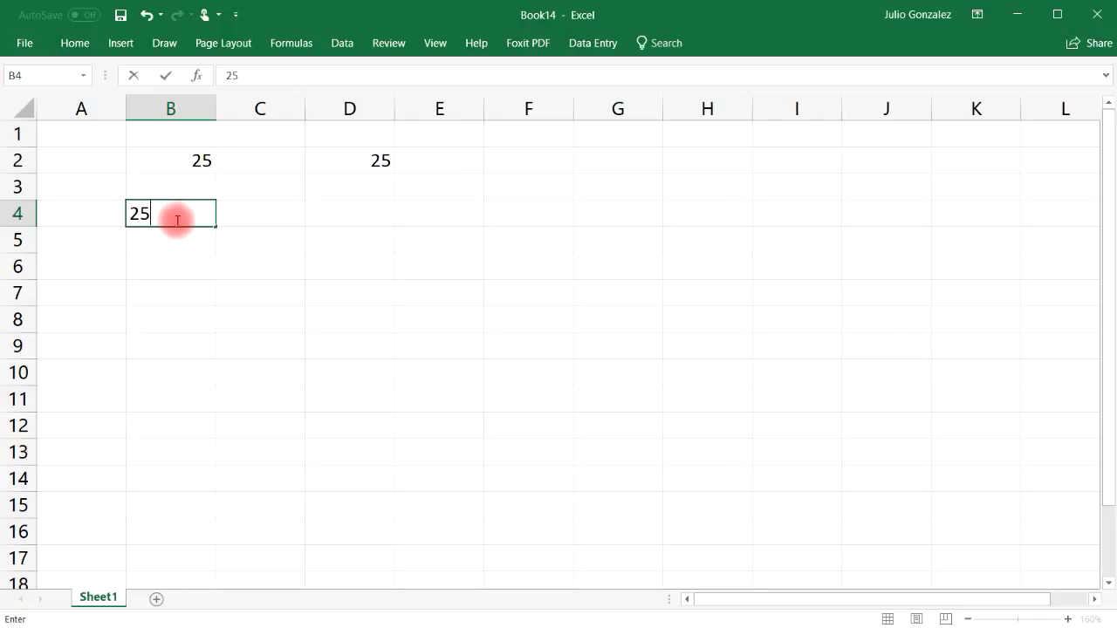
key(Return)
text(36)
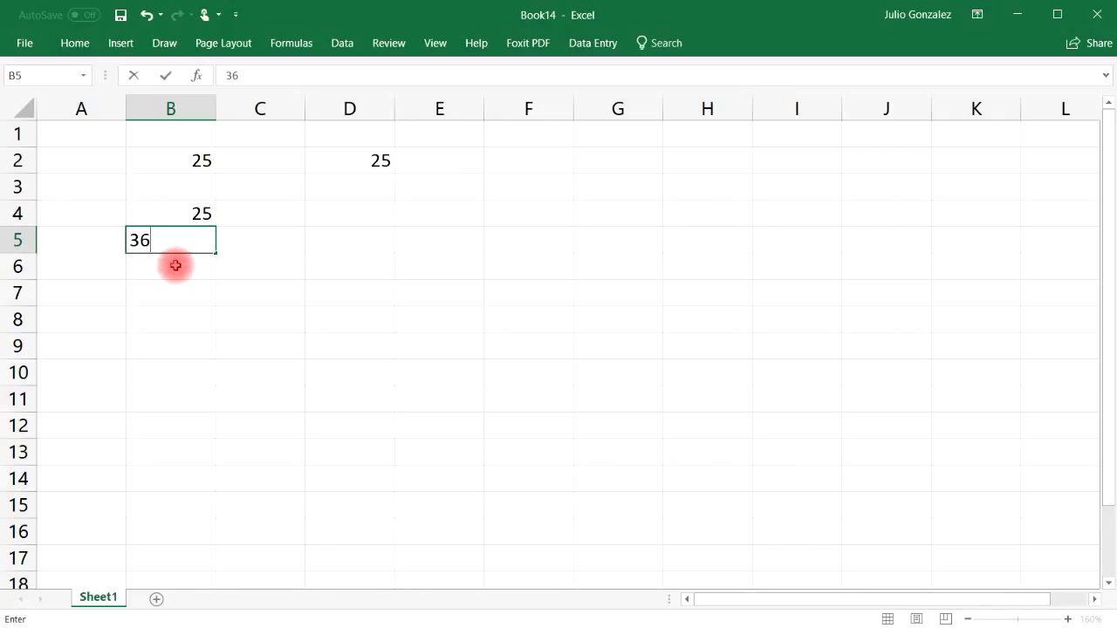
key(Return)
text(45)
key(Return)
text(16)
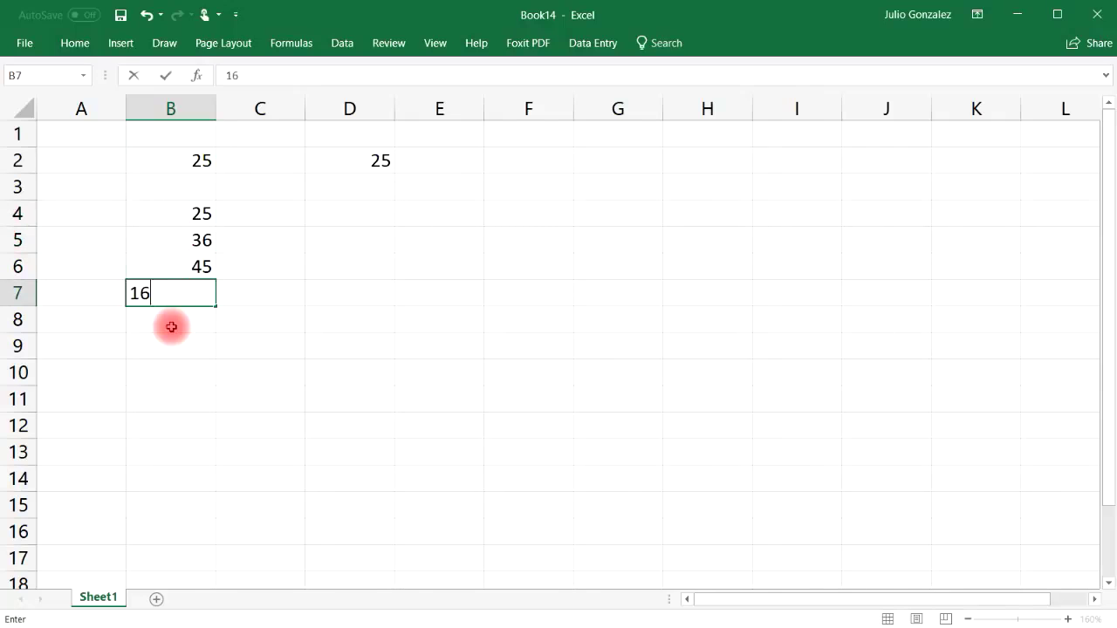
key(Return)
Step: Copy the range B4:B7 and paste it into column D starting at cell D4
drag(178, 213, 184, 292)
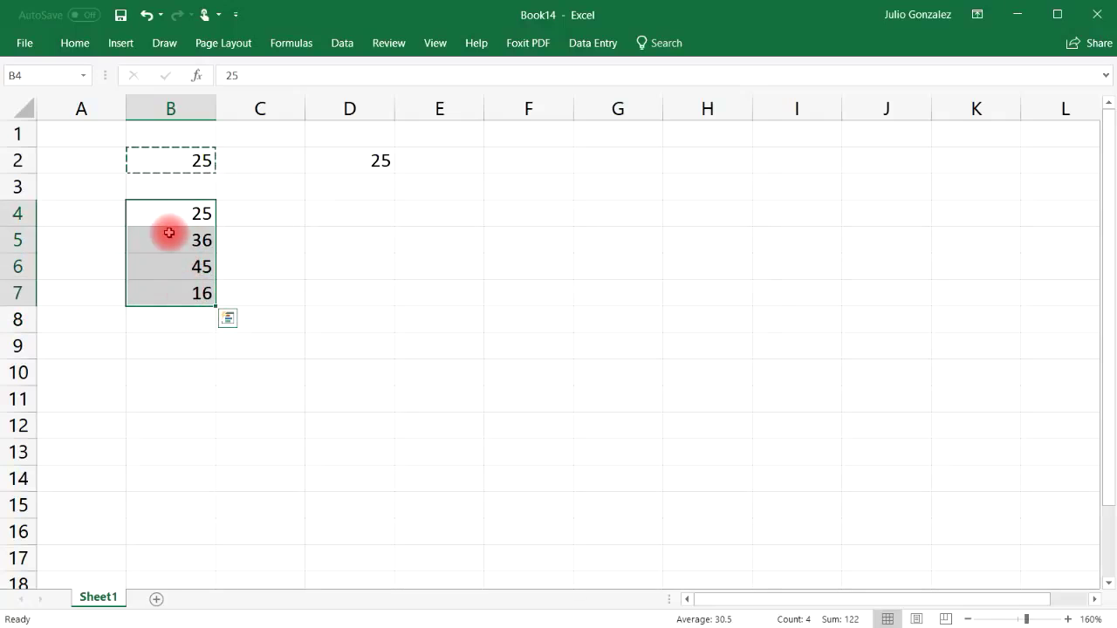
key(ctrl+c)
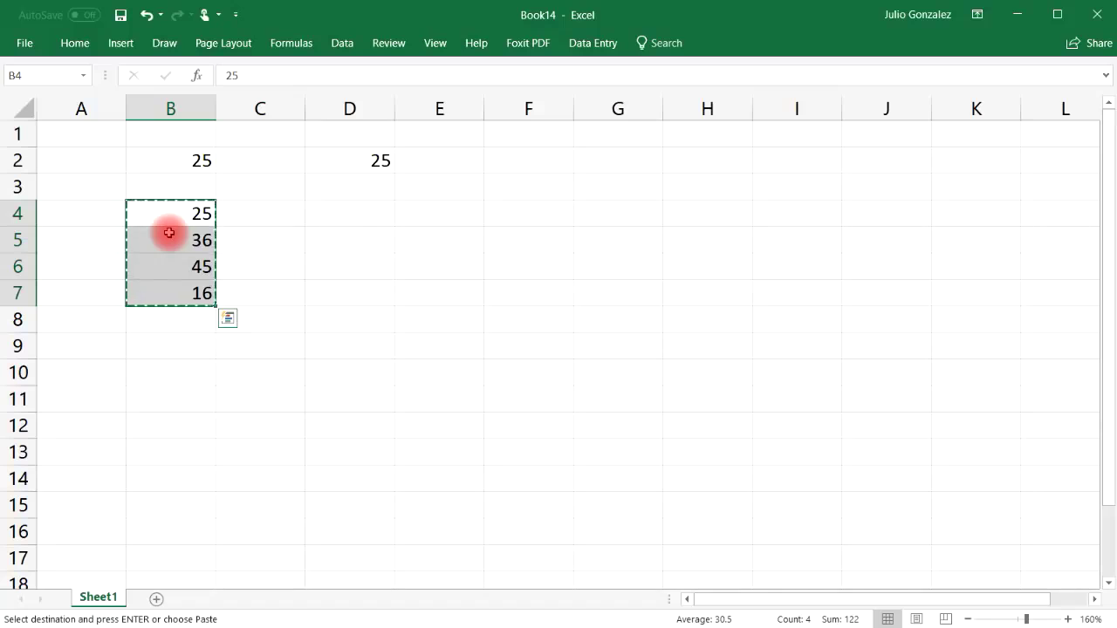
click(344, 217)
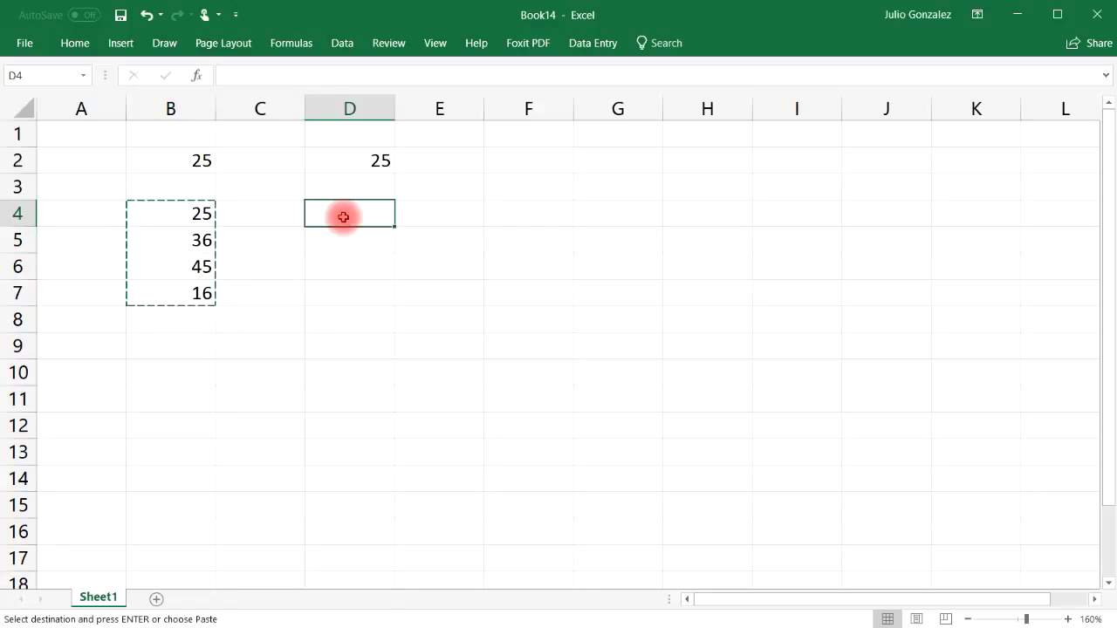
key(ctrl+v)
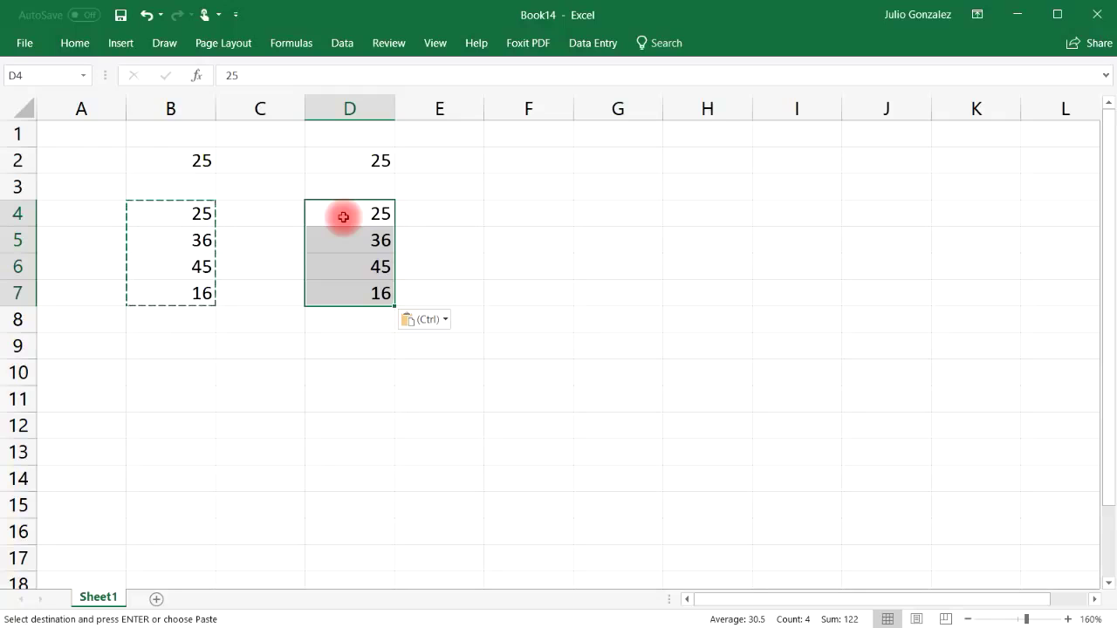
Step: Clear all contents of the range B2:D7
drag(186, 162, 379, 296)
key(Delete)
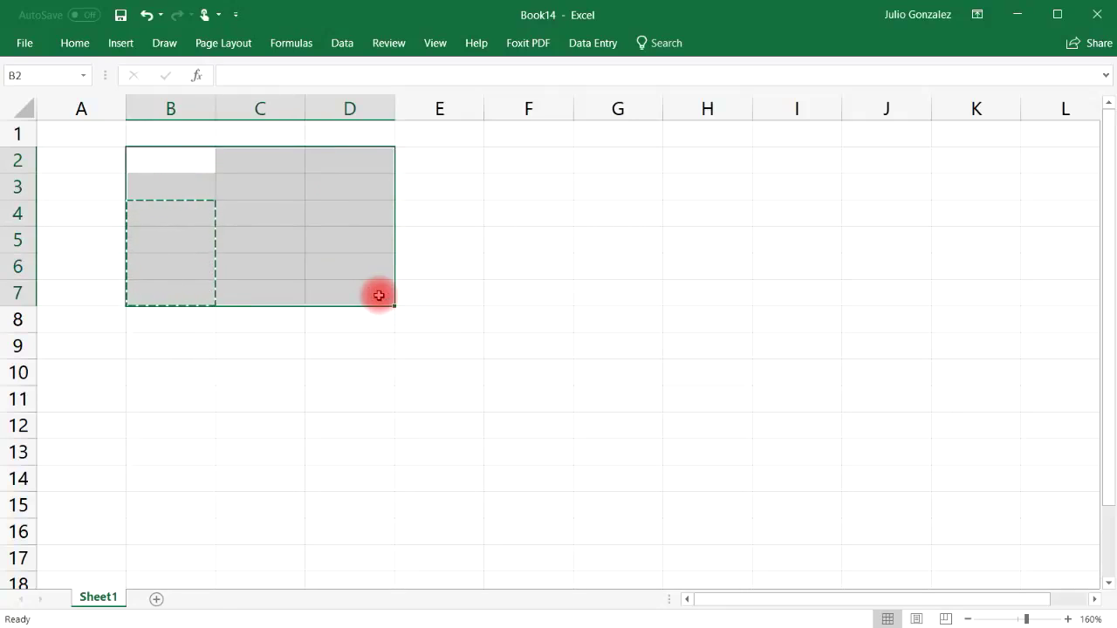
Step: With cell B2 selected, view the workbook's print settings and return to the worksheet
click(149, 165)
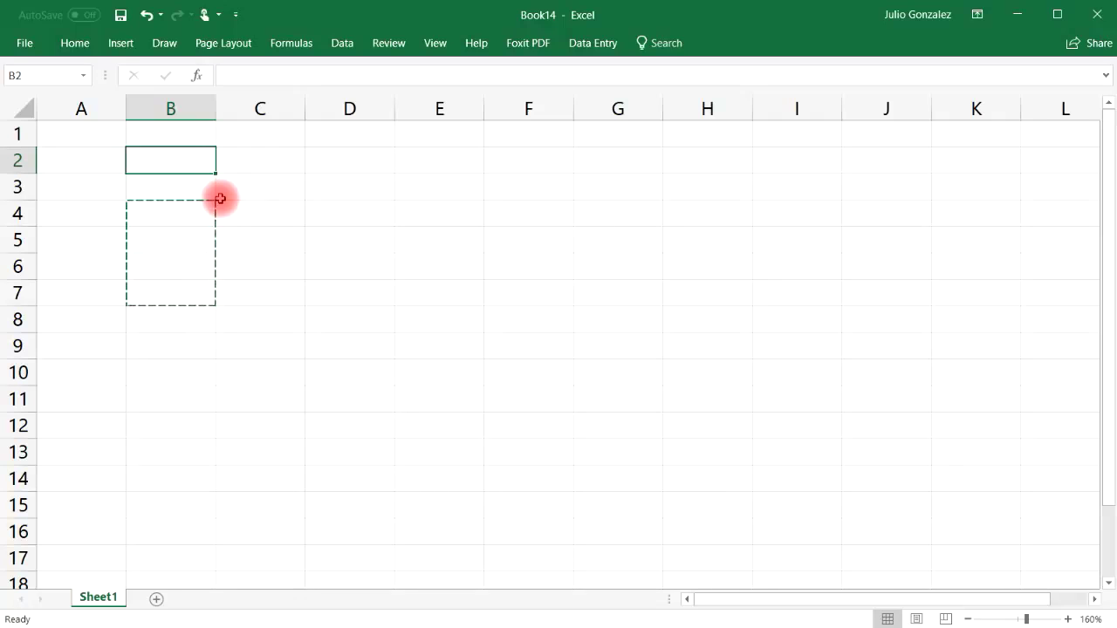
key(ctrl+p)
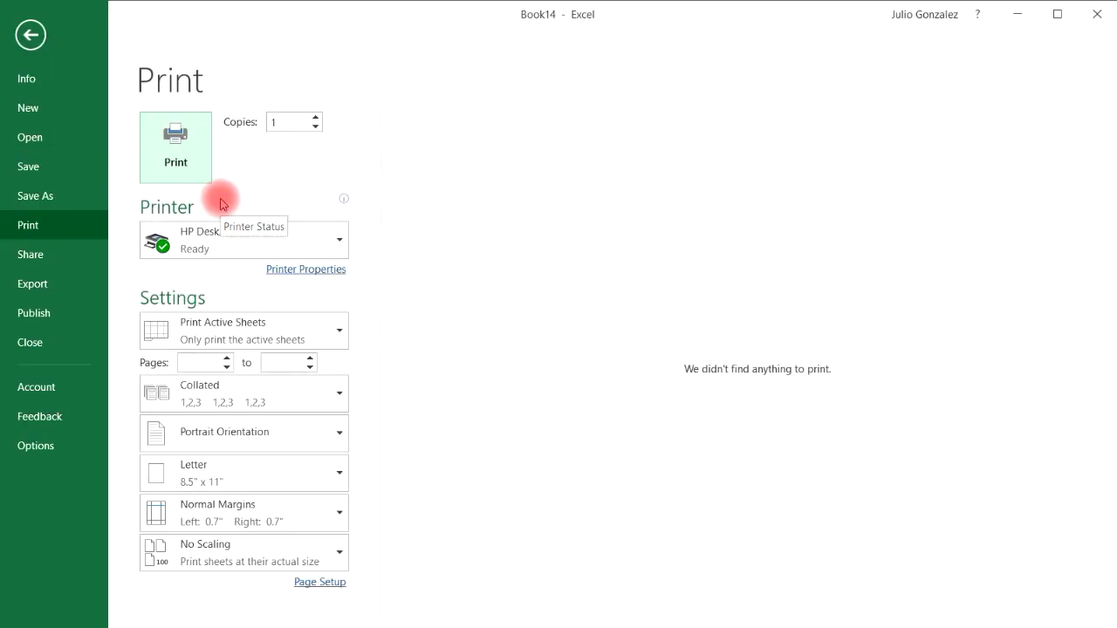
click(35, 34)
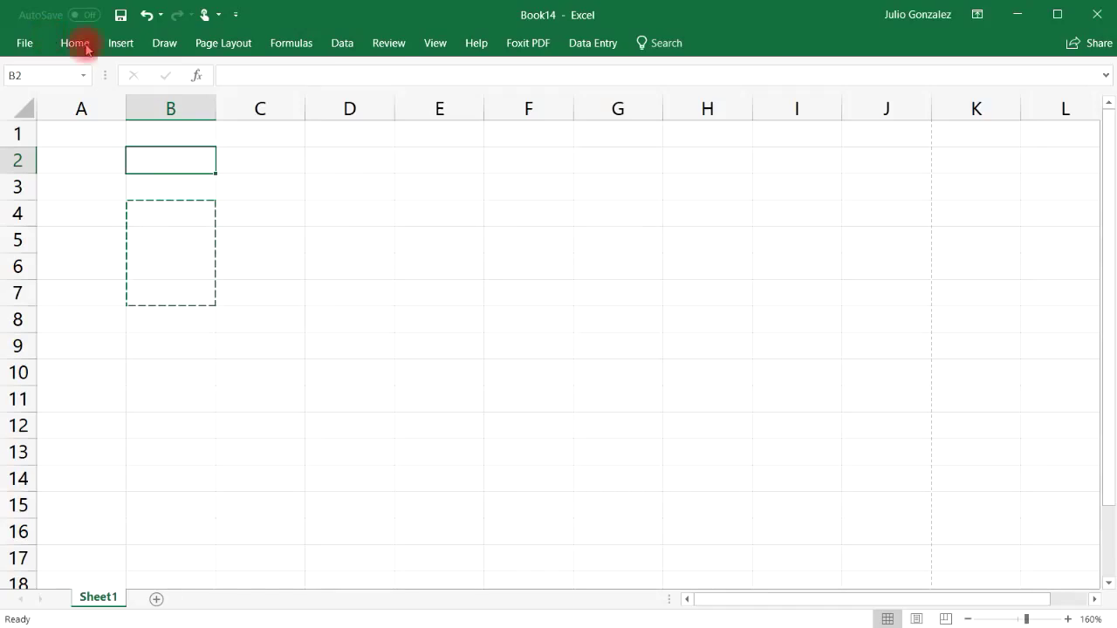
Step: With cell D4 selected, view the save locations for the workbook and return to the worksheet without saving
click(351, 204)
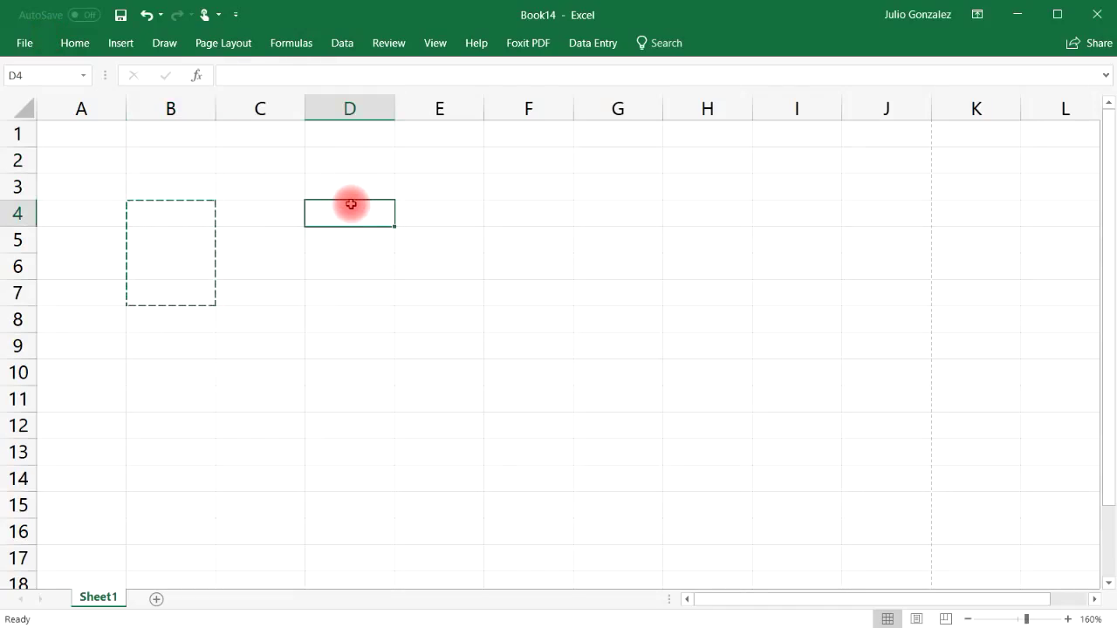
key(ctrl+s)
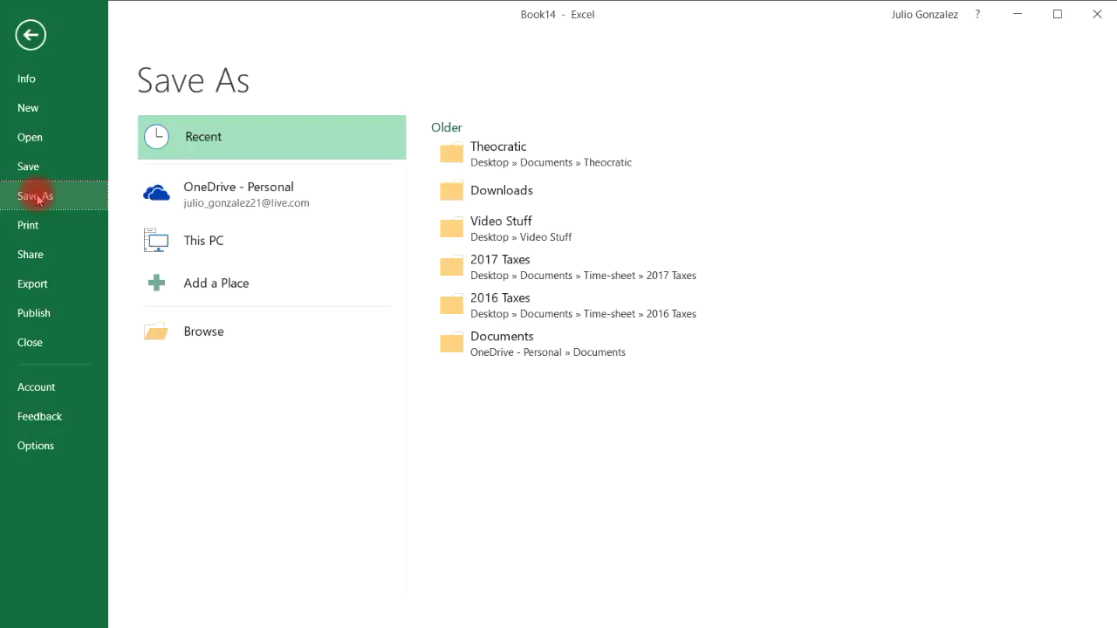
click(31, 35)
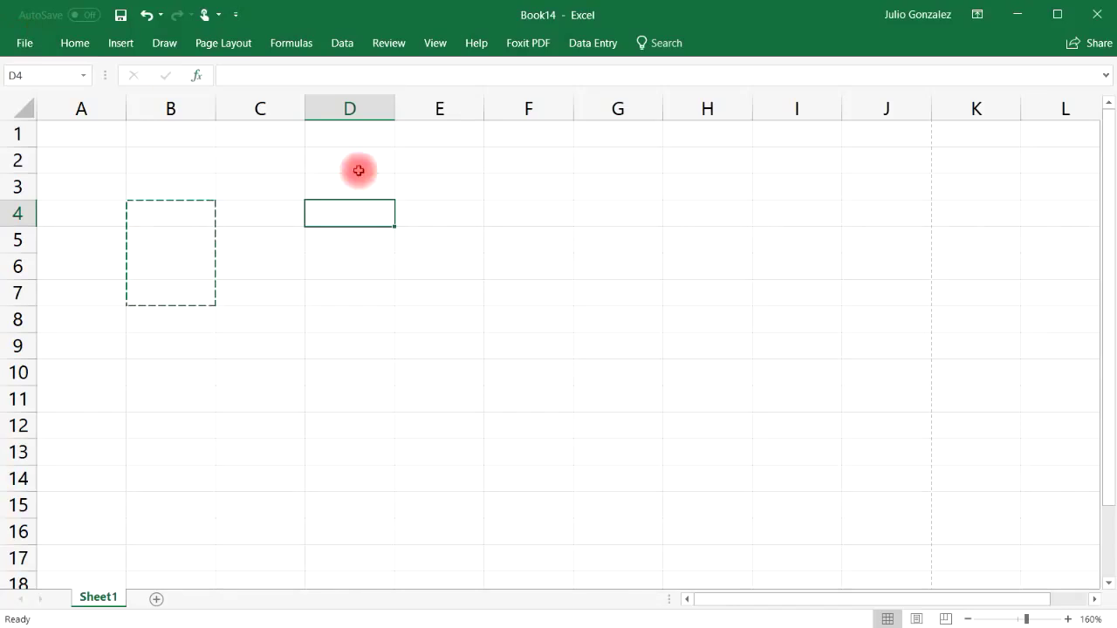
Step: Select cell D6, try to close the workbook and cancel at the save prompt
click(364, 268)
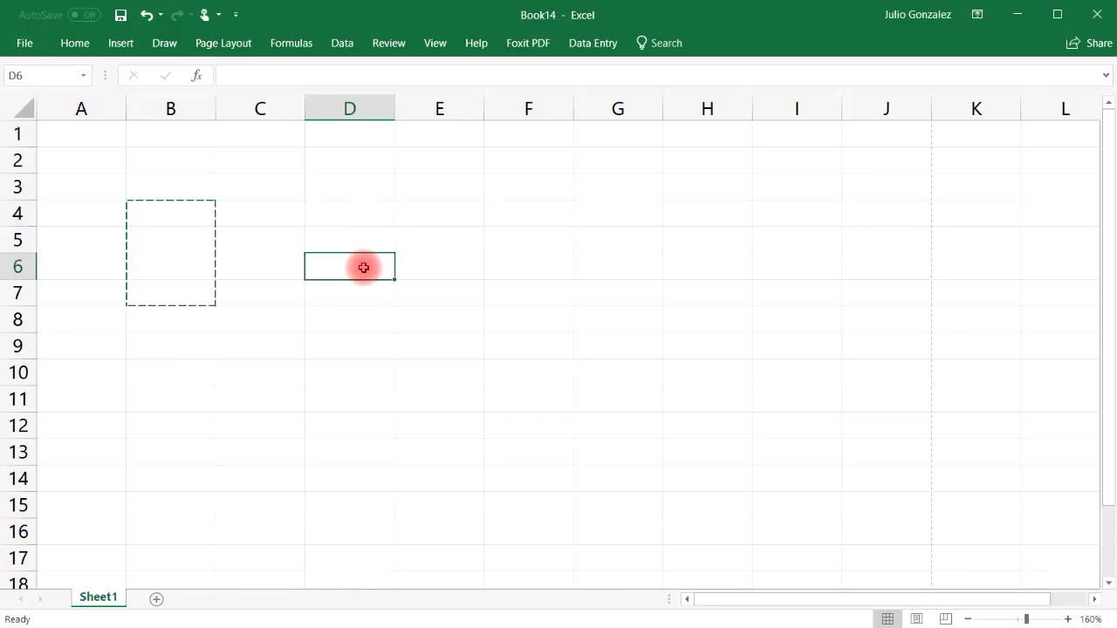
key(ctrl+w)
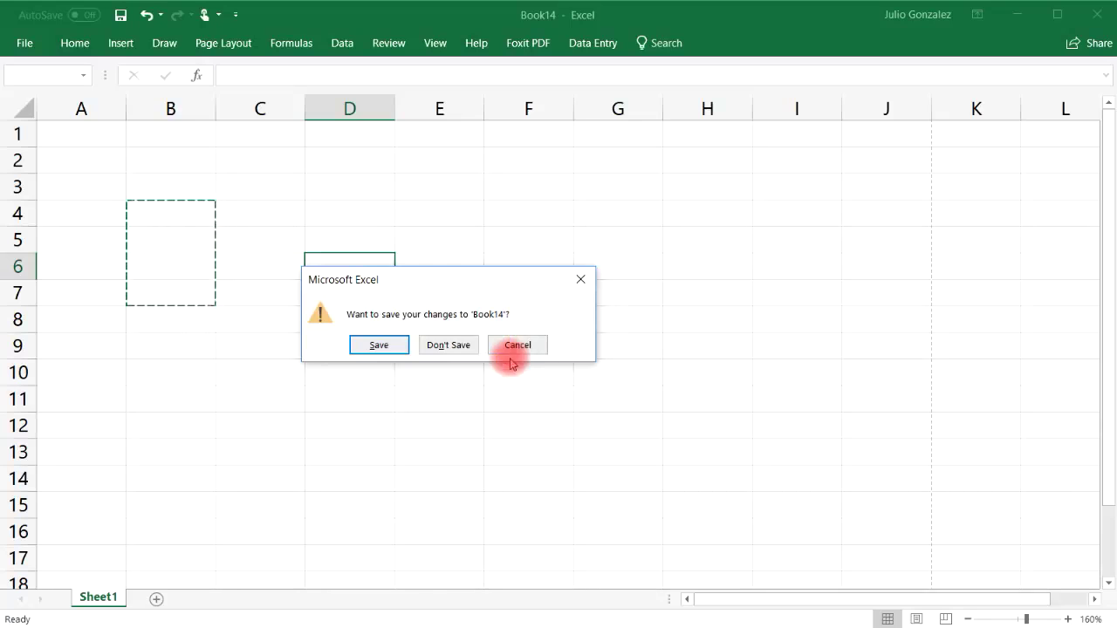
click(527, 343)
Step: Enter a sample first name in cell F3
click(524, 188)
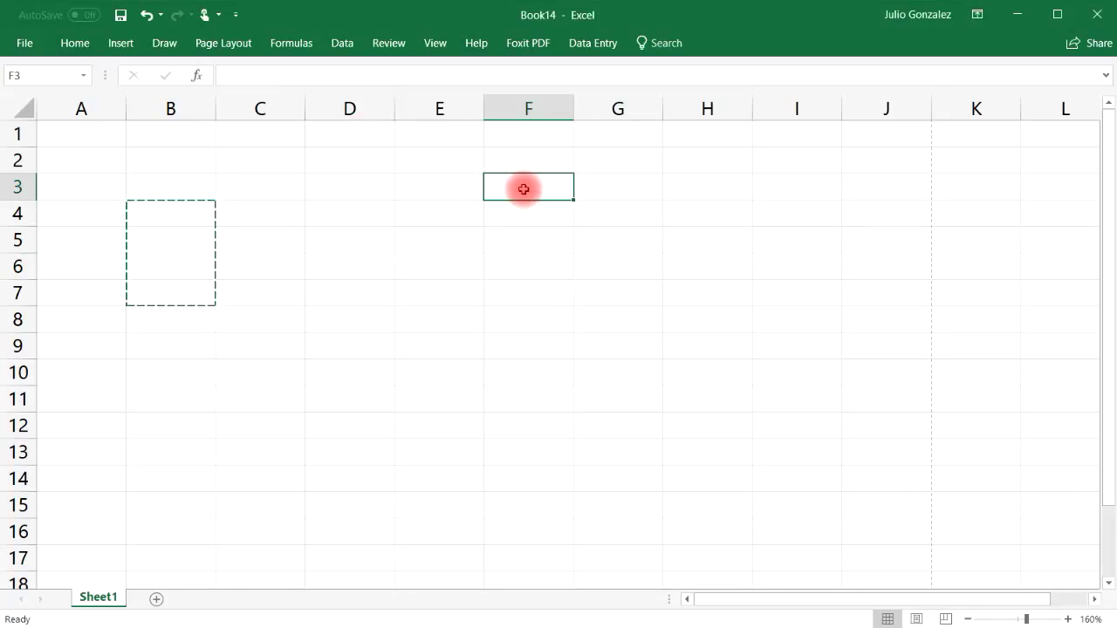
text(John)
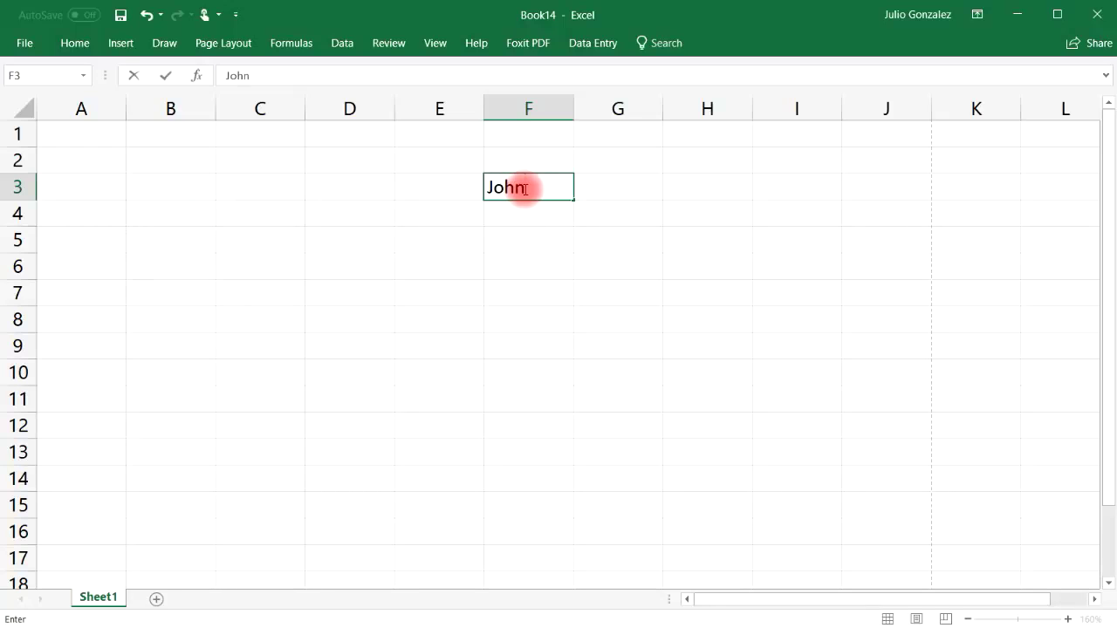
click(524, 207)
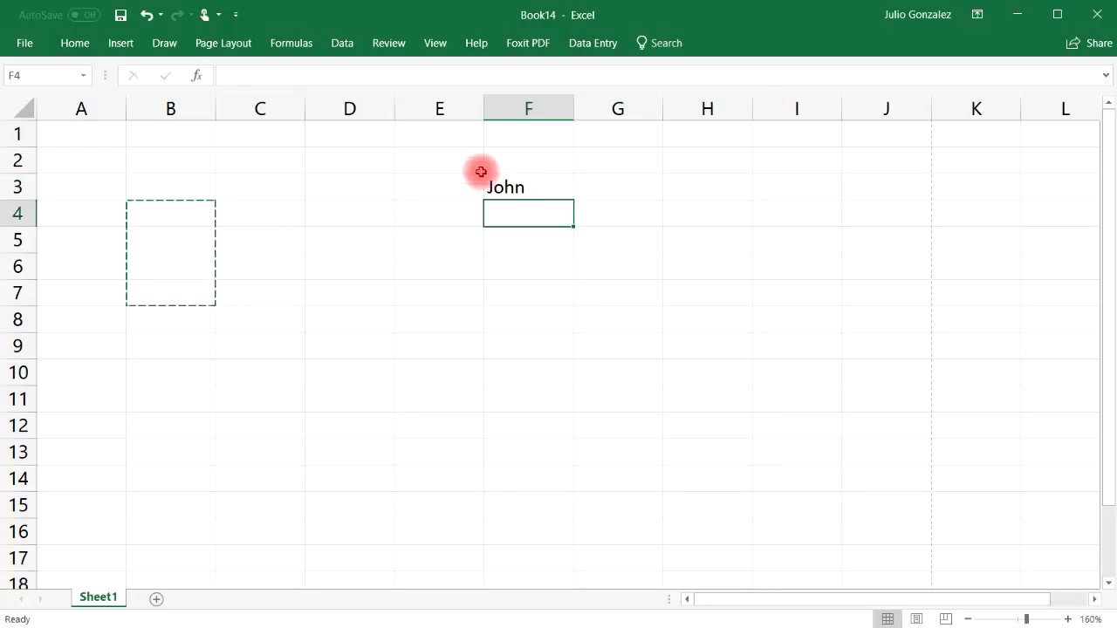
Step: Clear cell F3 and enter the same first name in it again
click(542, 185)
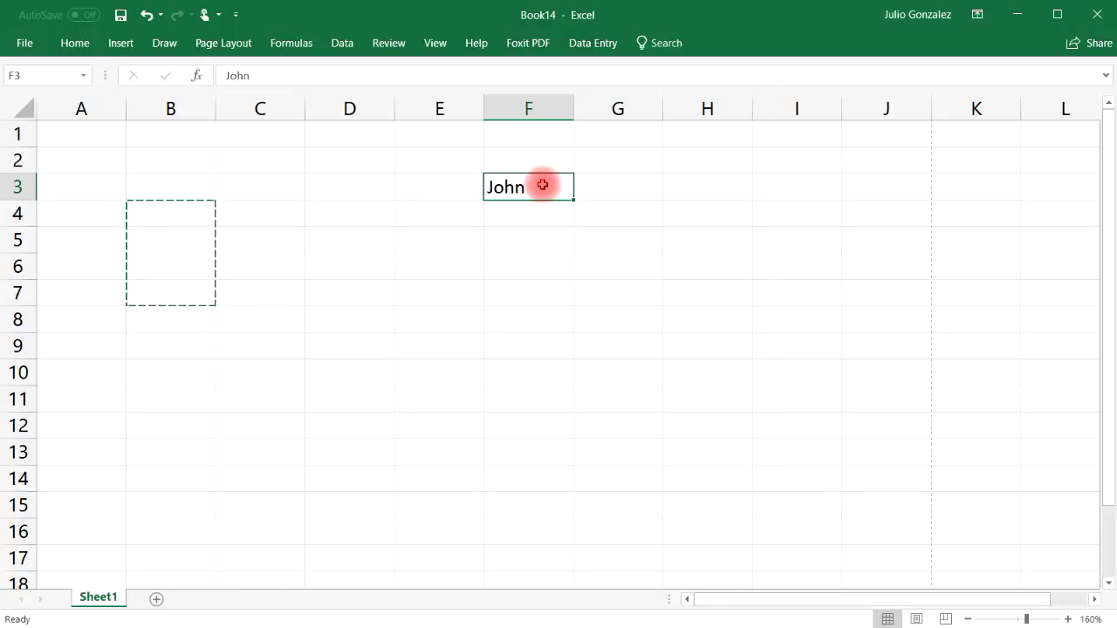
key(Delete)
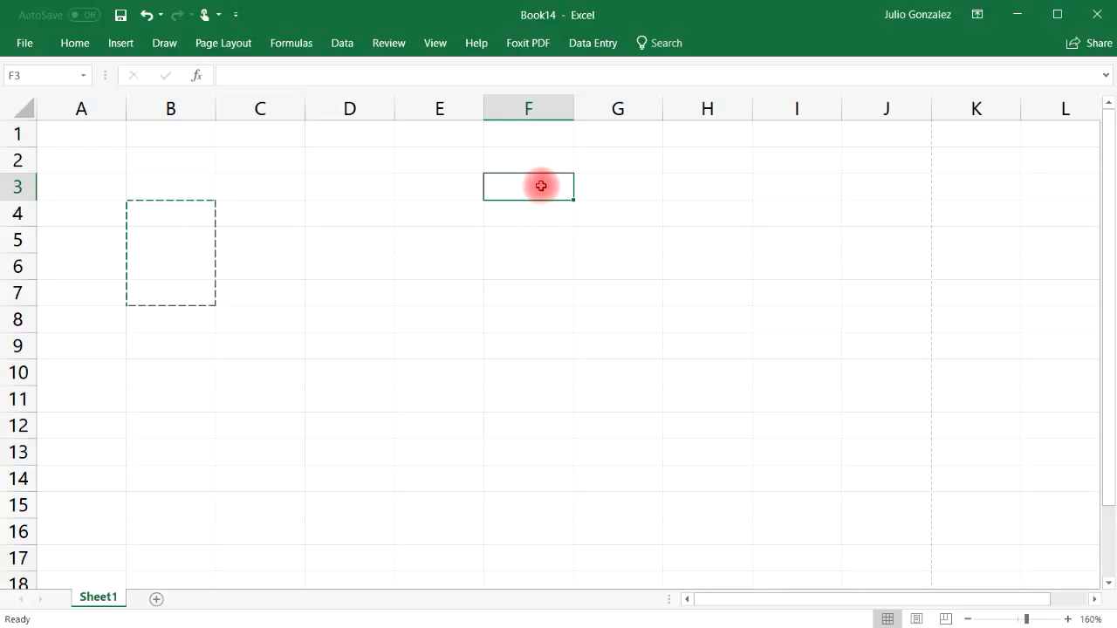
text(John)
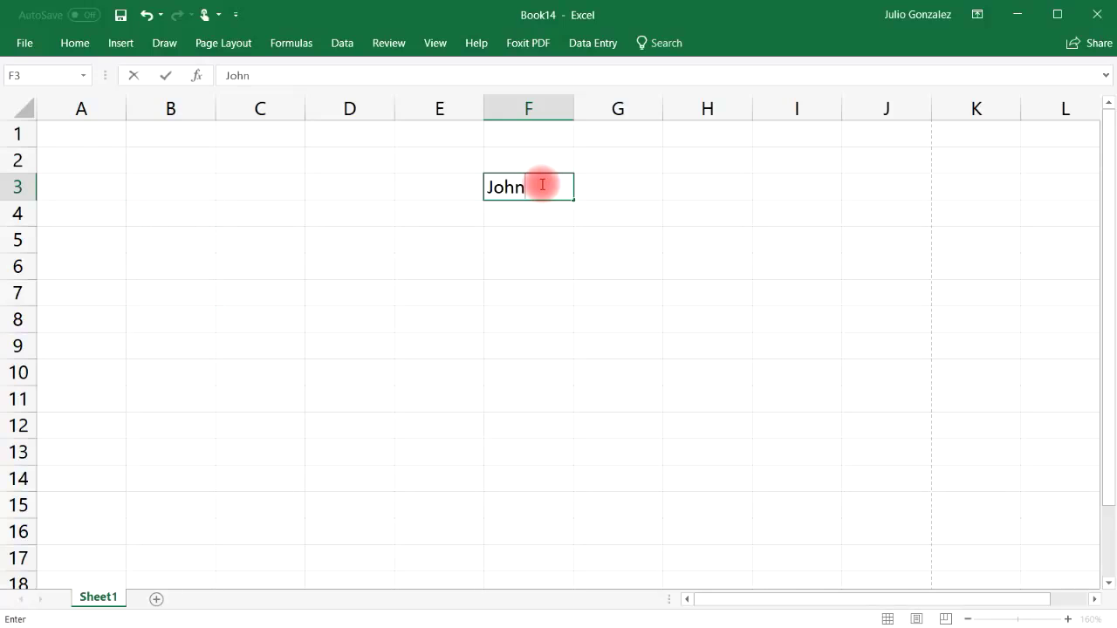
key(Return)
Step: Clear cell F3 again and cancel the pending copy selection around B4:B7
click(542, 188)
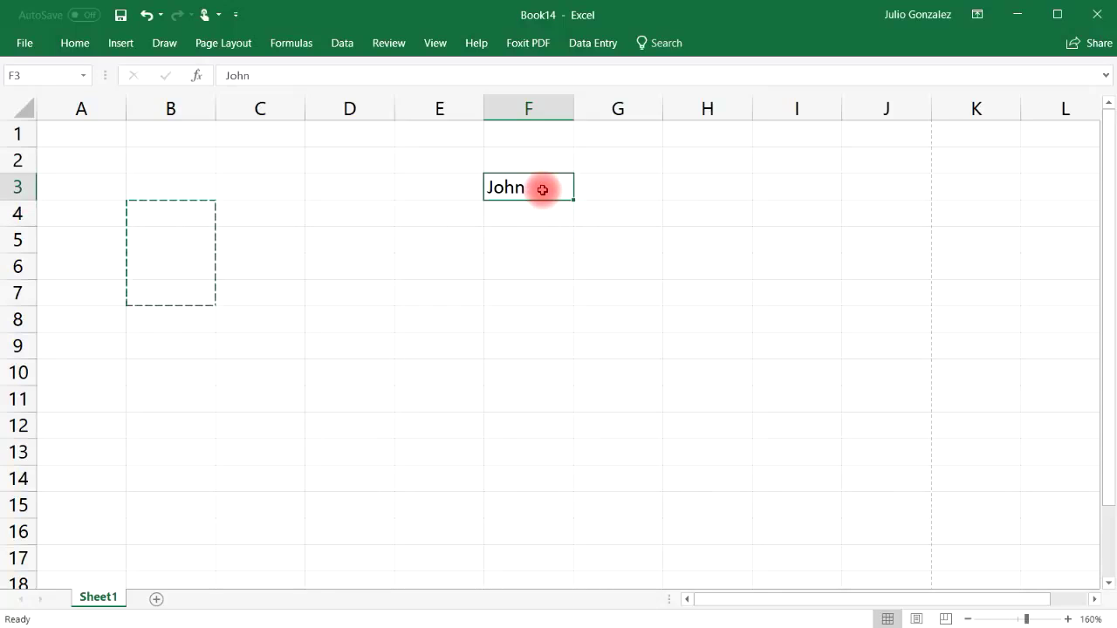
key(Delete)
click(274, 215)
key(Escape)
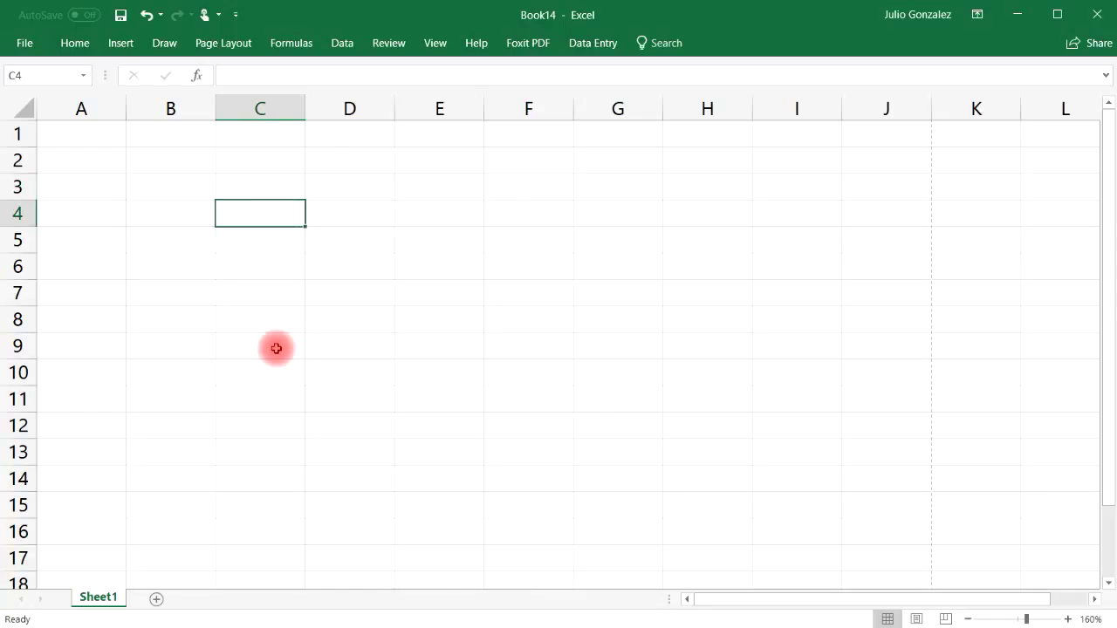
Step: Enter sample first names in cells D5 and E5, and the number 24 in F5
click(348, 239)
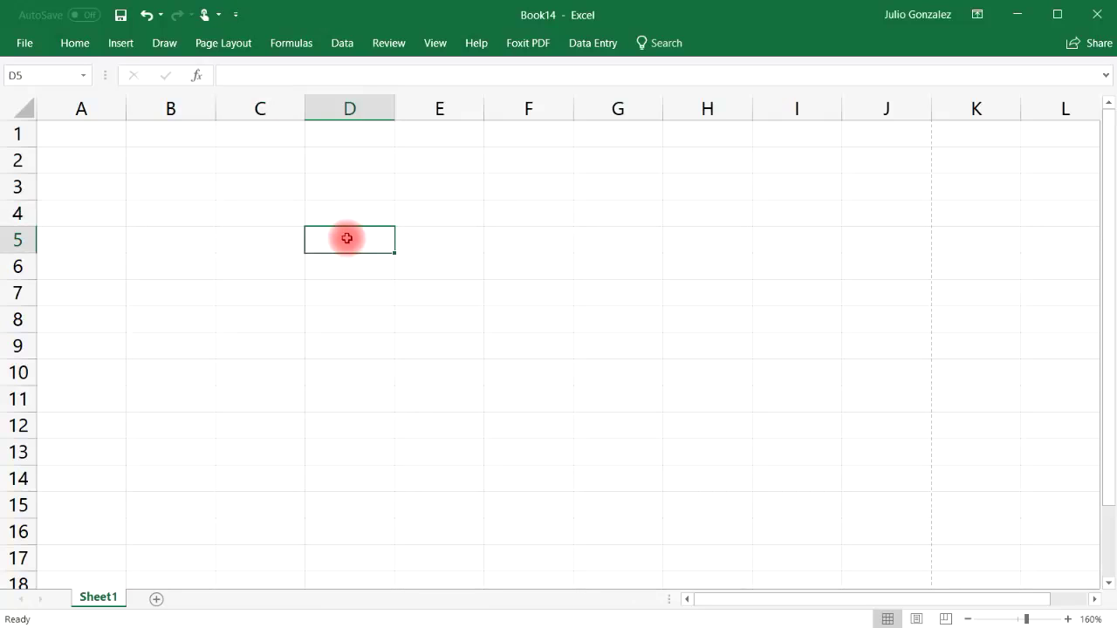
text(Sally)
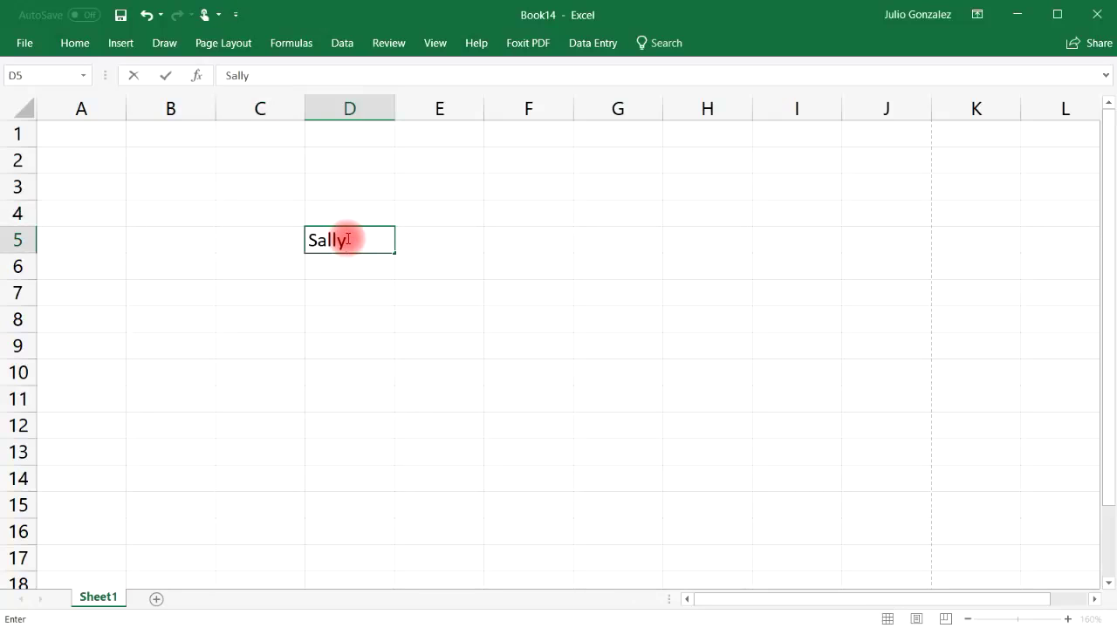
click(474, 239)
text(Jason)
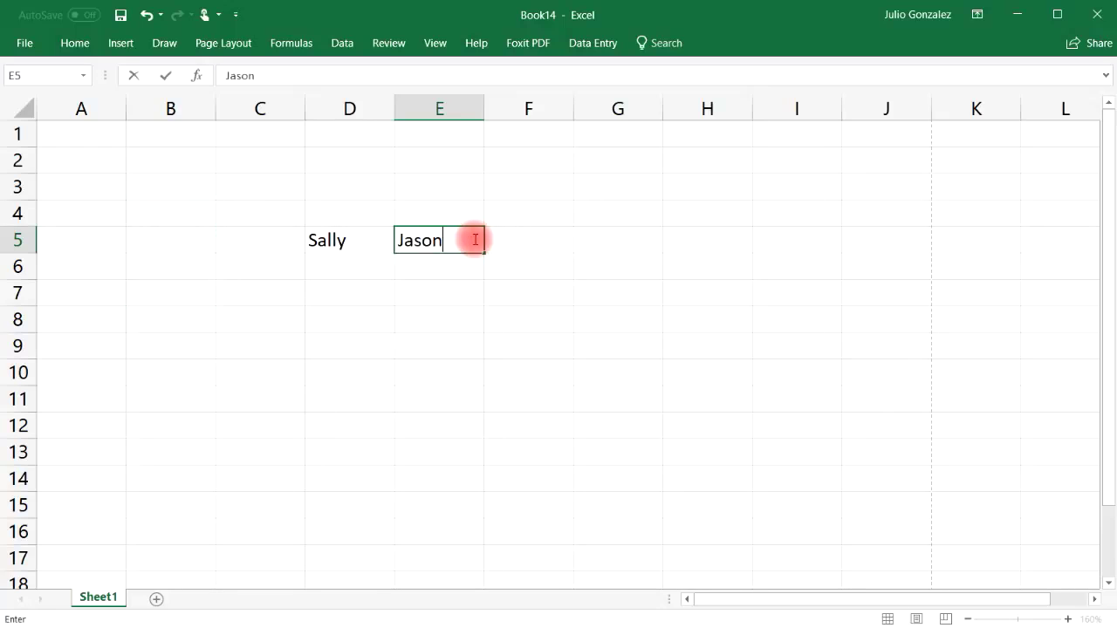
click(542, 240)
text(25)
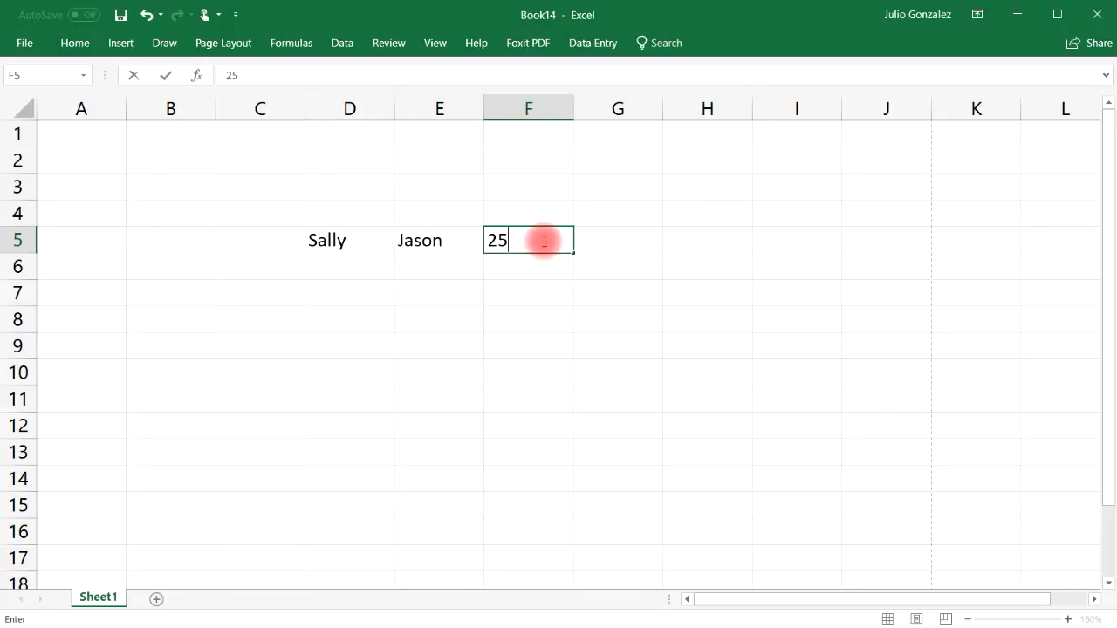
key(BackSpace)
text(4)
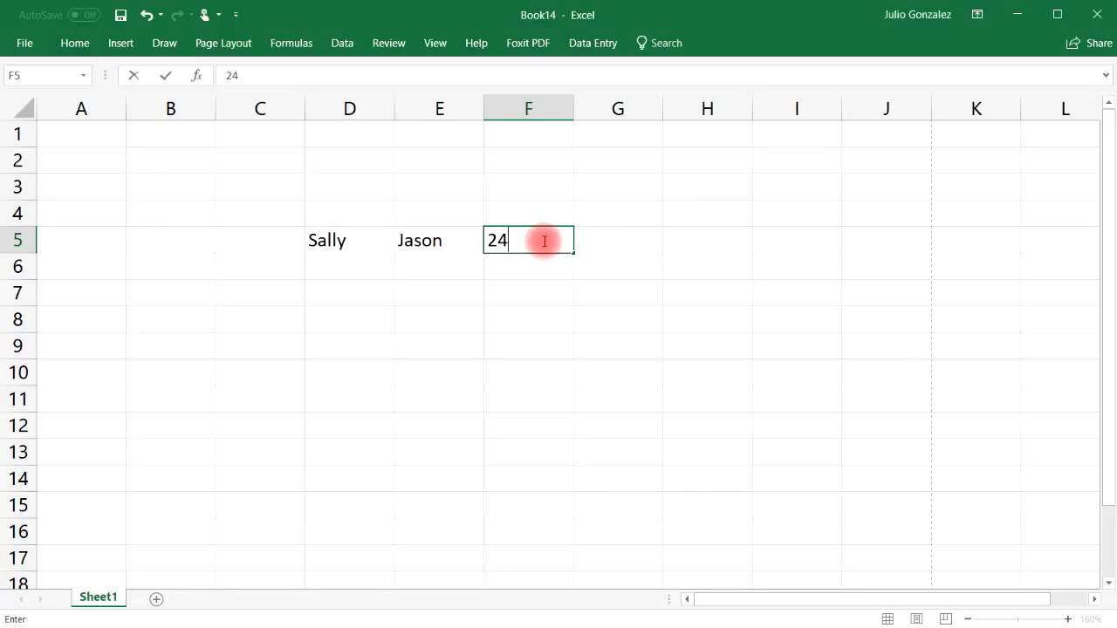
click(600, 239)
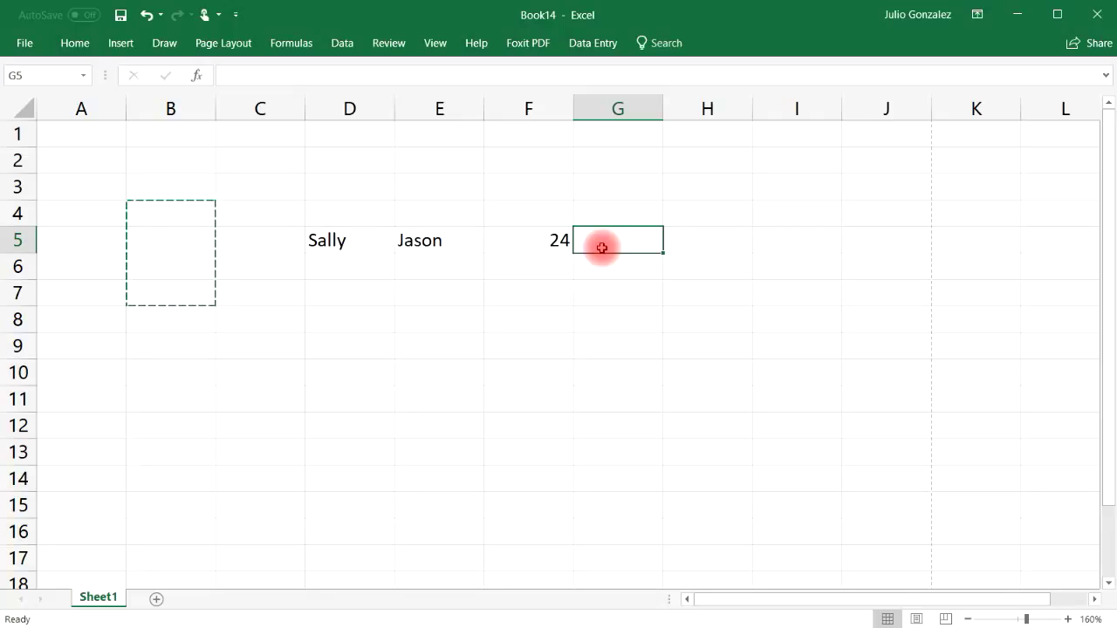
Step: Undo the entries in F5 and E5 and redo both of them, going through the undo and redo twice
key(ctrl+z)
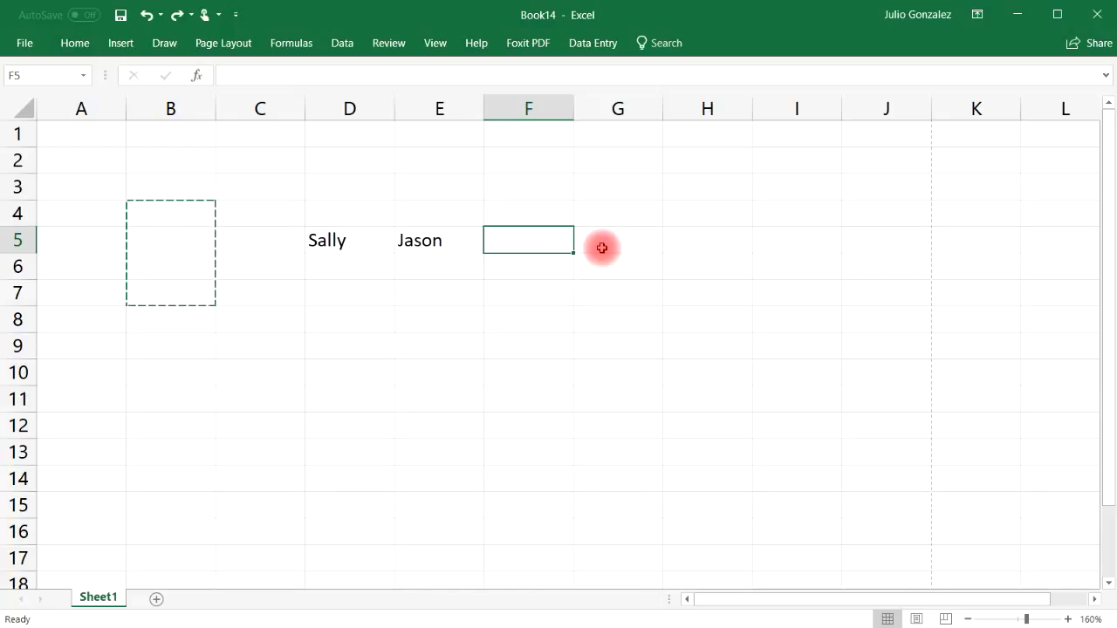
key(ctrl+z)
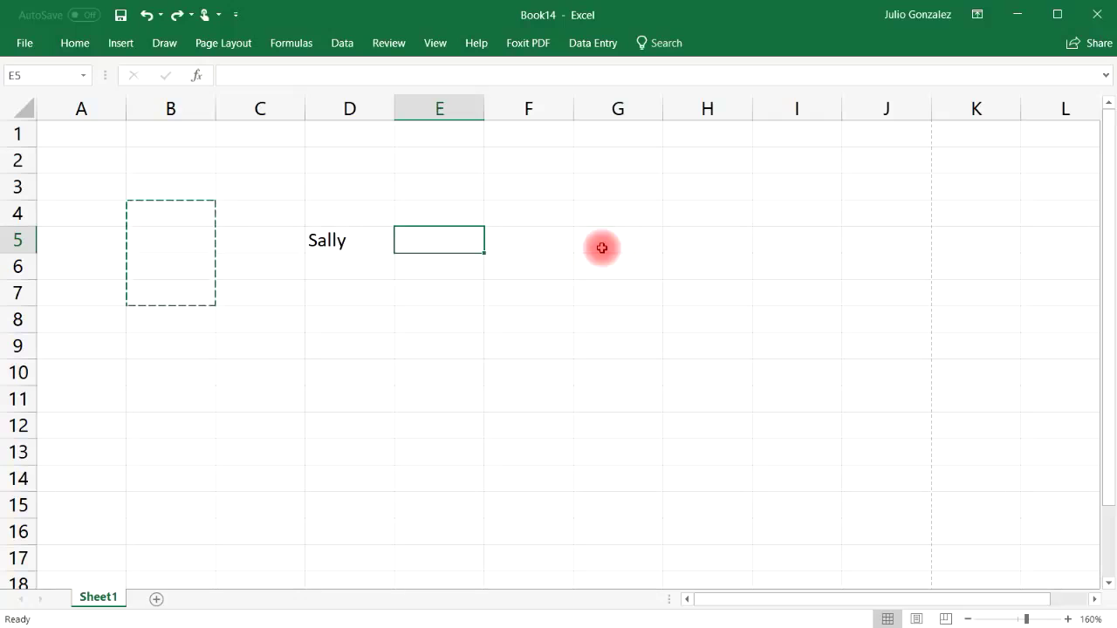
key(ctrl+y)
key(ctrl+y)
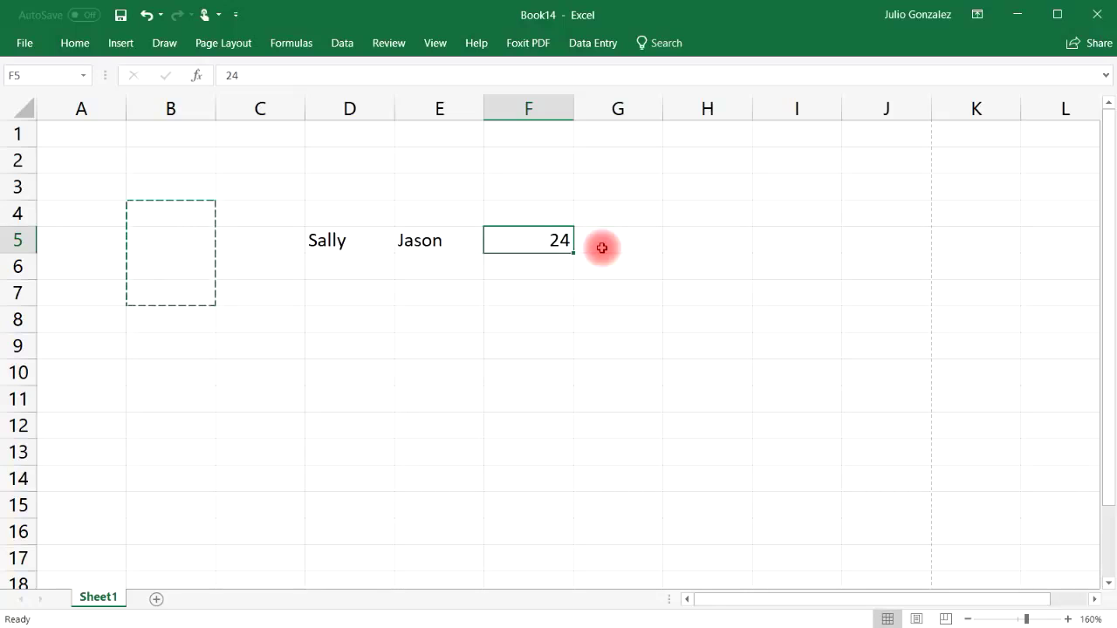
key(ctrl+z)
key(ctrl+z)
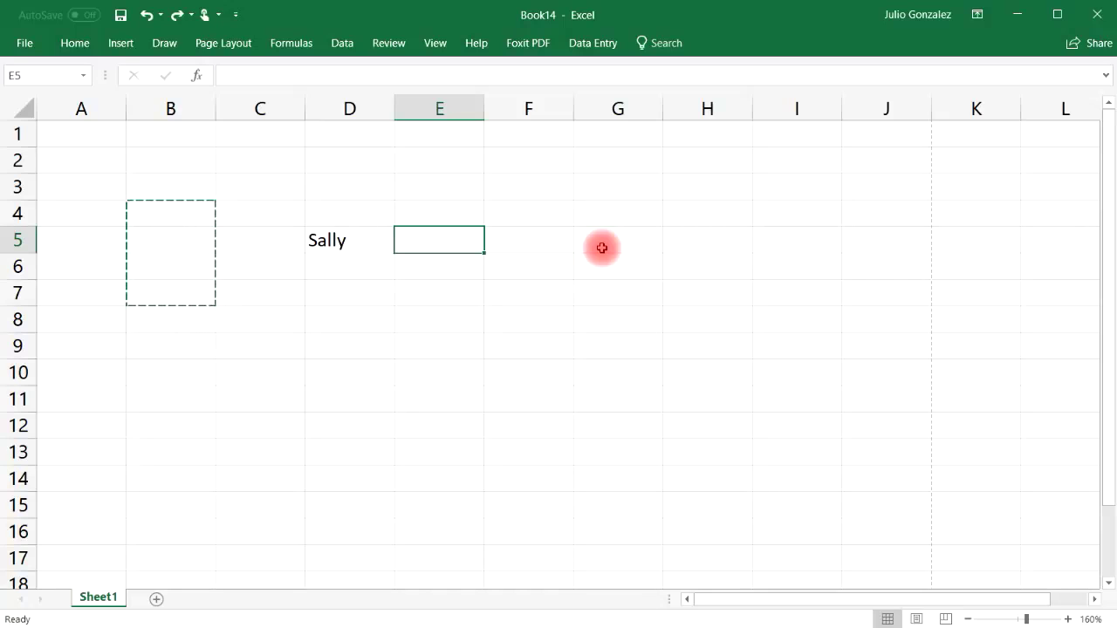
key(ctrl+y)
key(ctrl+y)
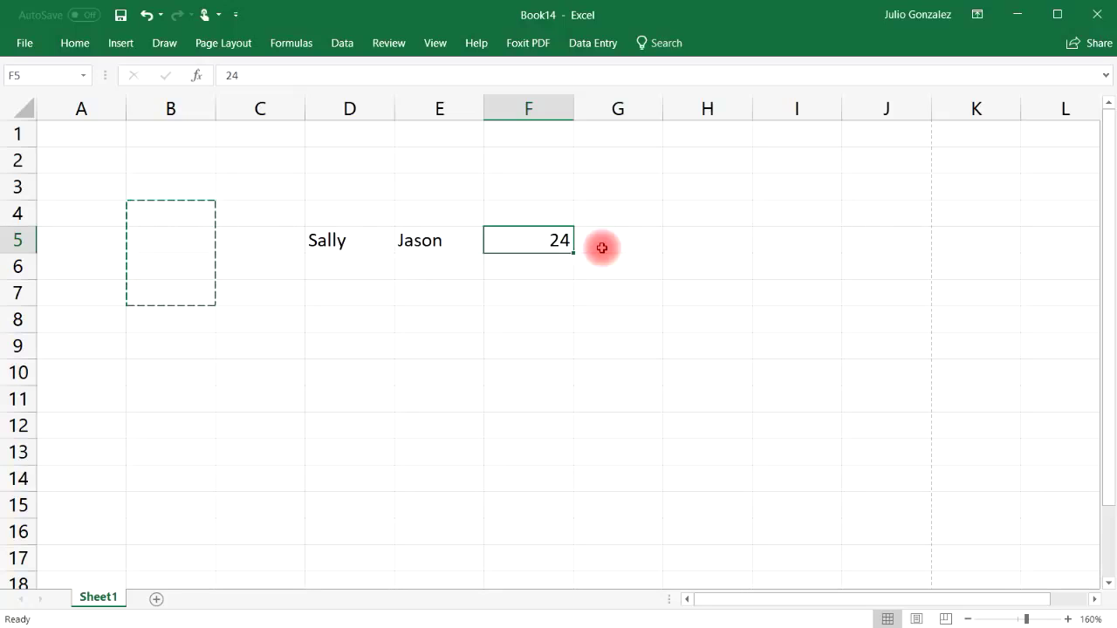
Step: Clear the contents of D5:G5 and select the whole worksheet starting from cell G6
key(shift+Left)
key(shift+Left)
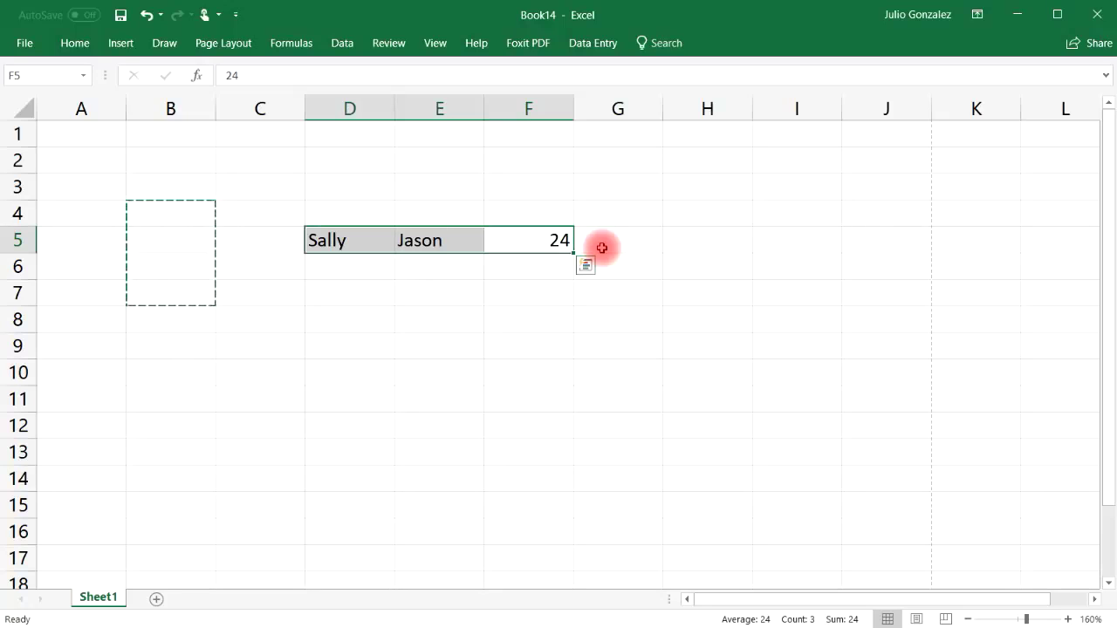
click(414, 343)
drag(352, 240, 597, 248)
key(Delete)
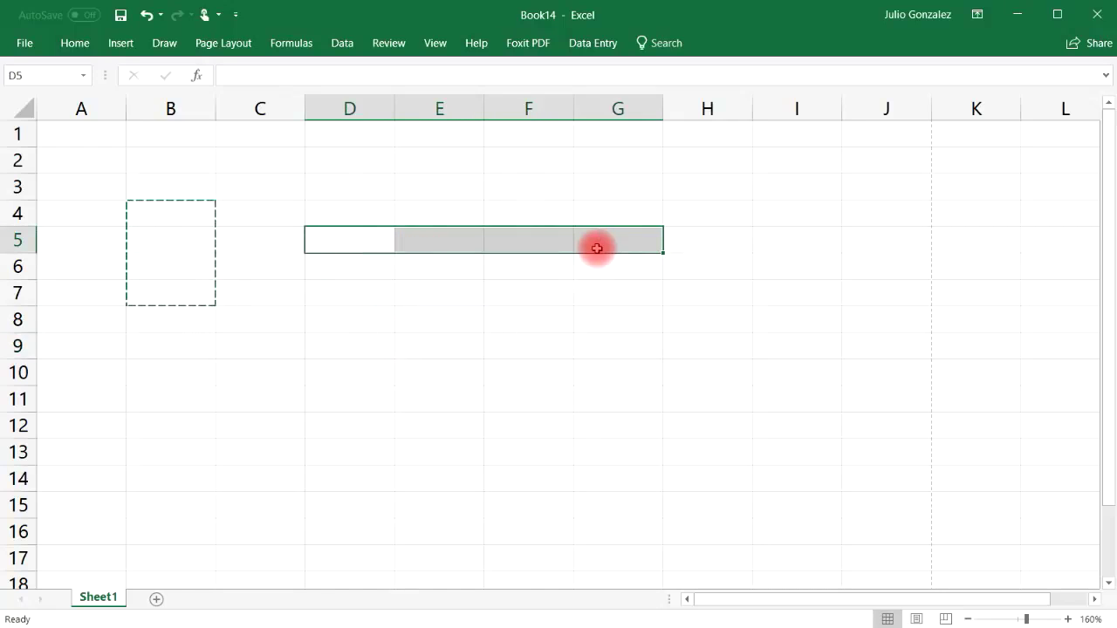
click(579, 273)
key(ctrl+a)
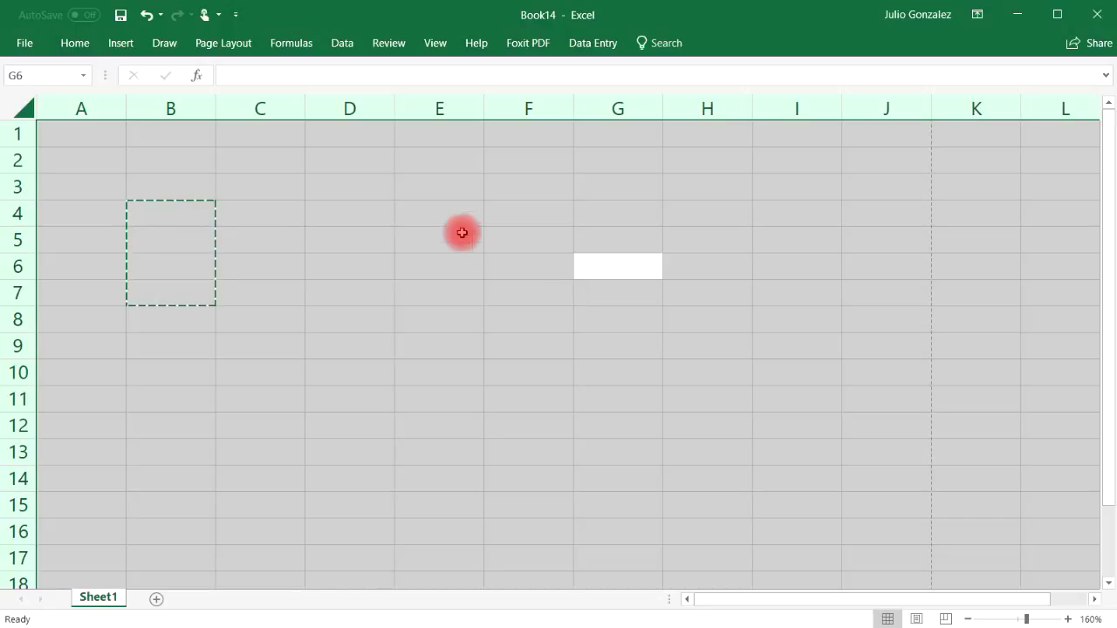
Step: Enter four sample first names down cells E4 to E7
click(439, 210)
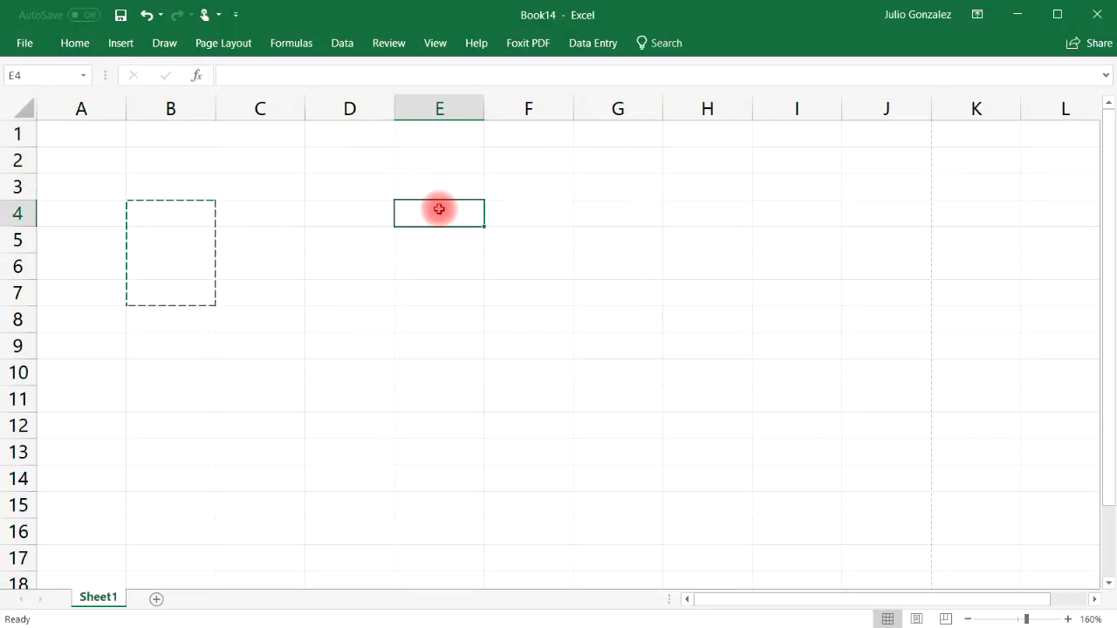
text(Macy)
key(Return)
text(John)
key(Return)
text(Susan)
key(Return)
text(Kristen)
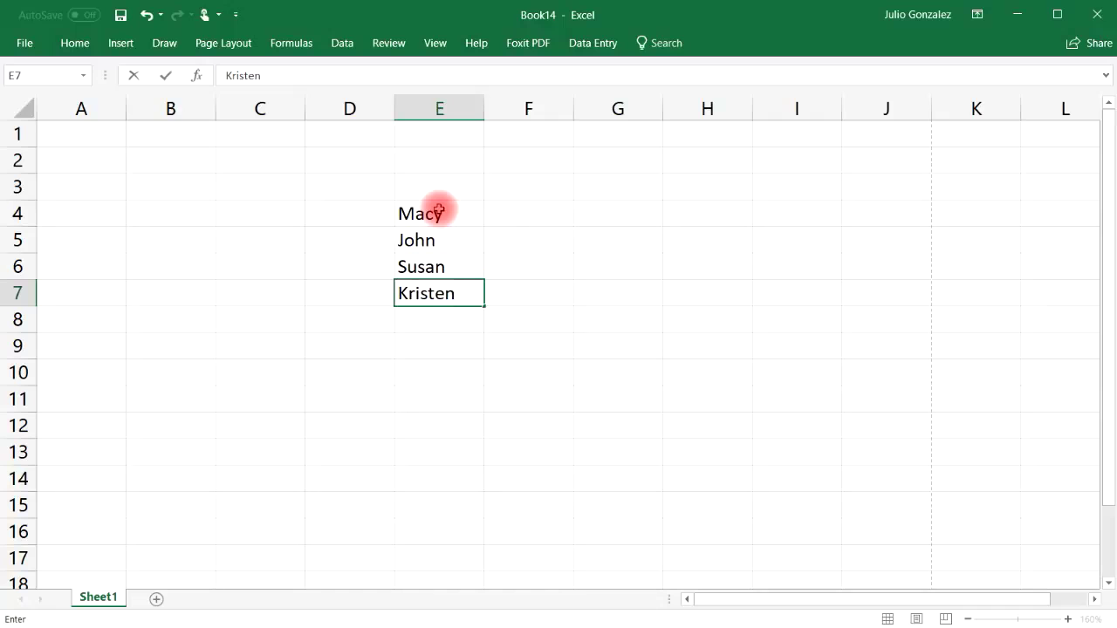
click(704, 288)
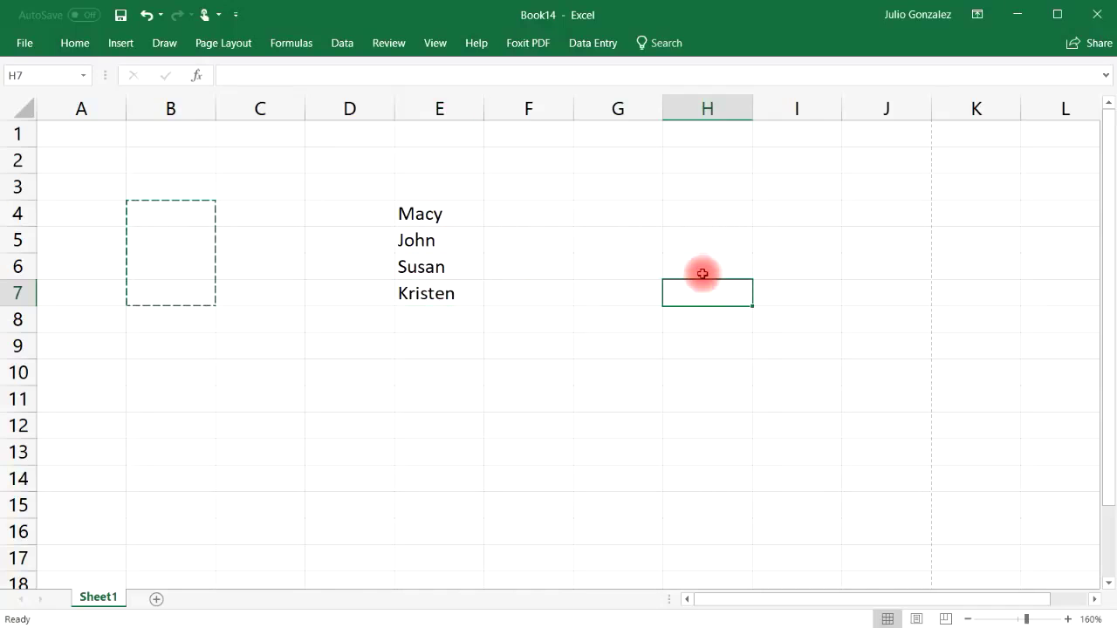
Step: Select the whole worksheet, and reduce the selection to the four names in E4:E7
key(ctrl+a)
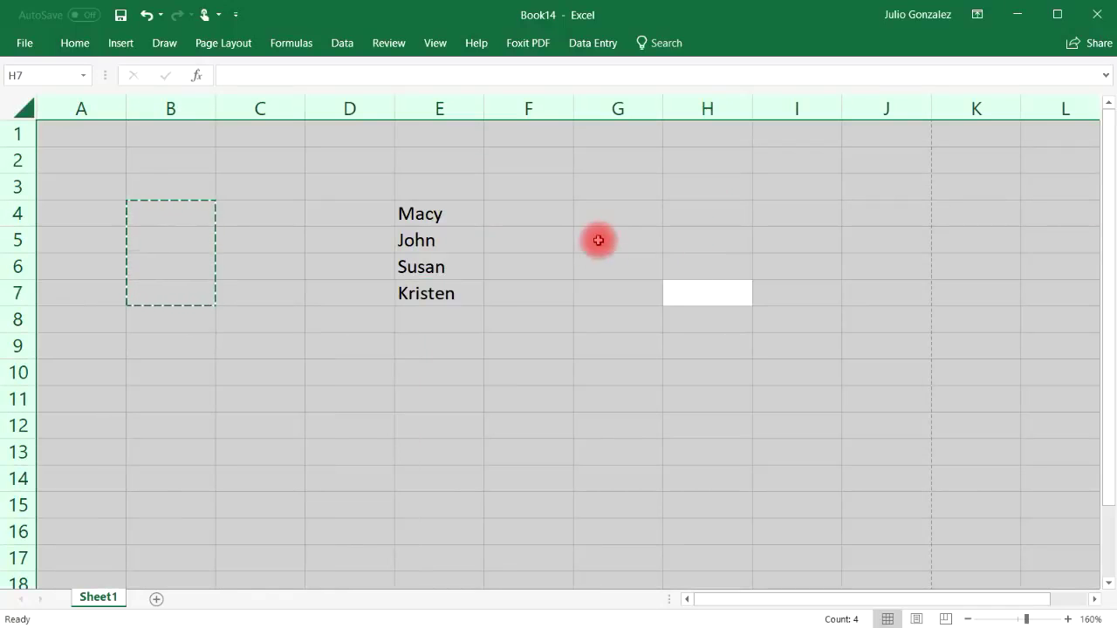
click(476, 296)
click(446, 223)
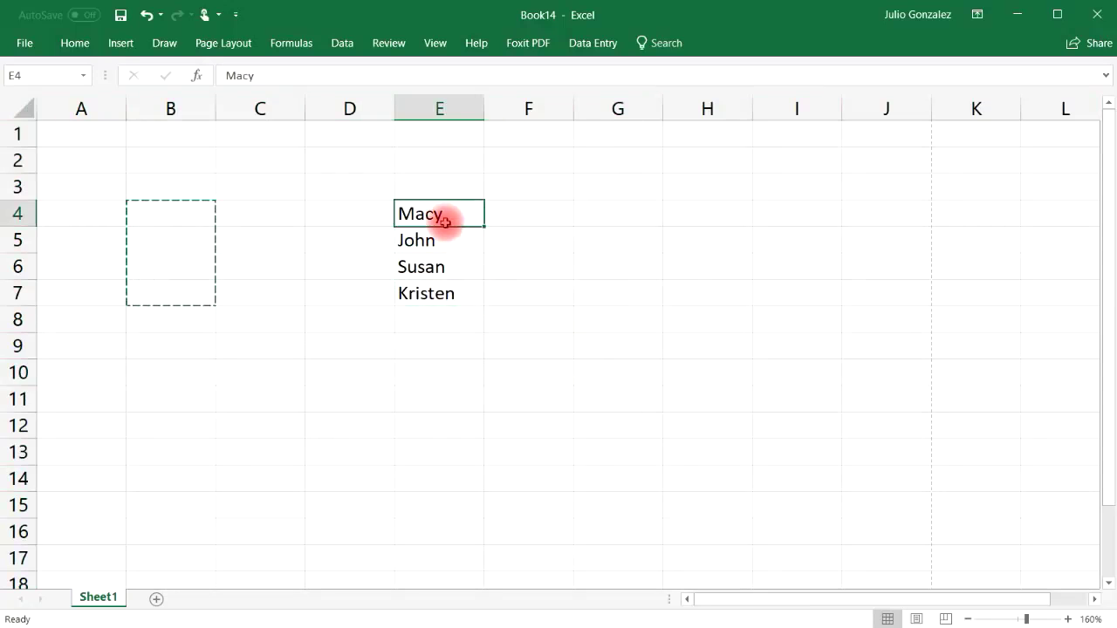
key(shift+Down)
key(shift+Down)
key(shift+Down)
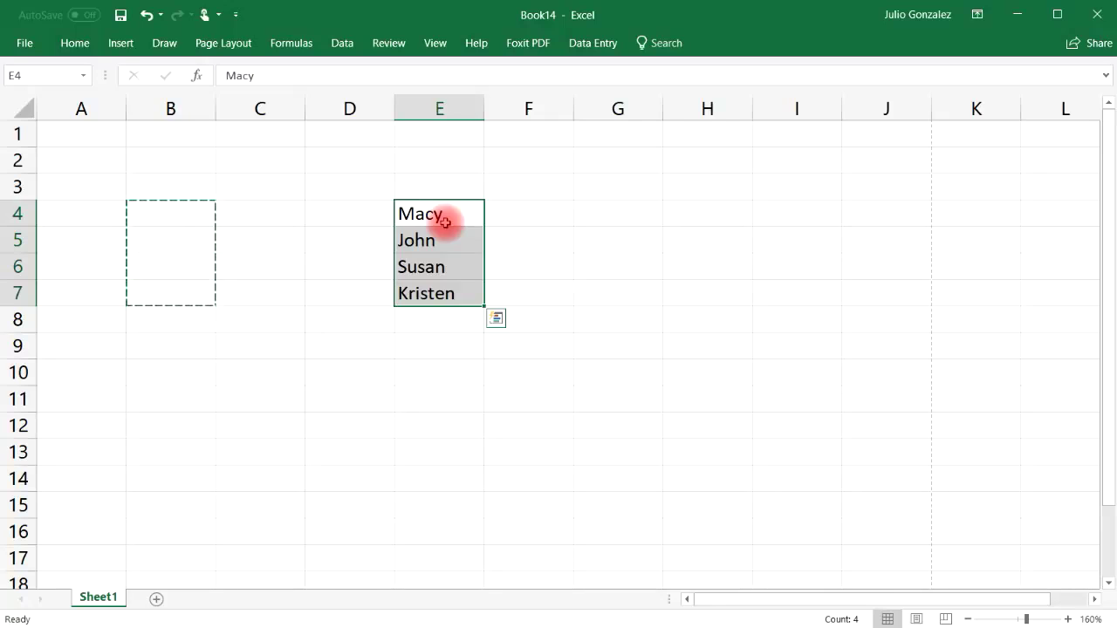
Step: Fill each name from column E right into F4:F7 one cell at a time, and fill F4 right into G4
click(552, 211)
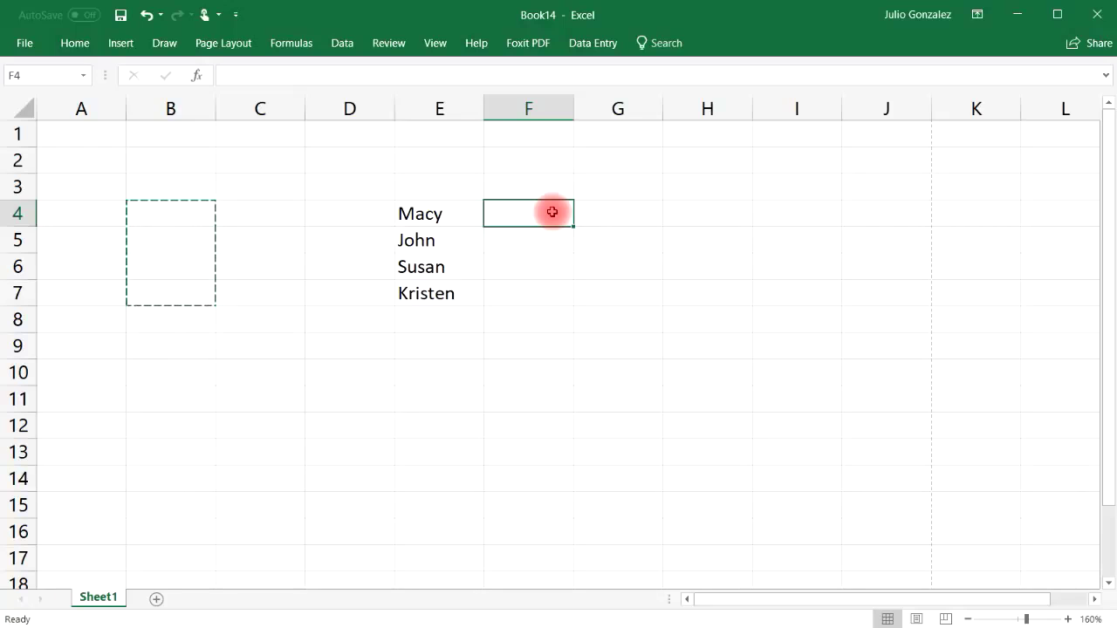
key(ctrl+r)
click(545, 240)
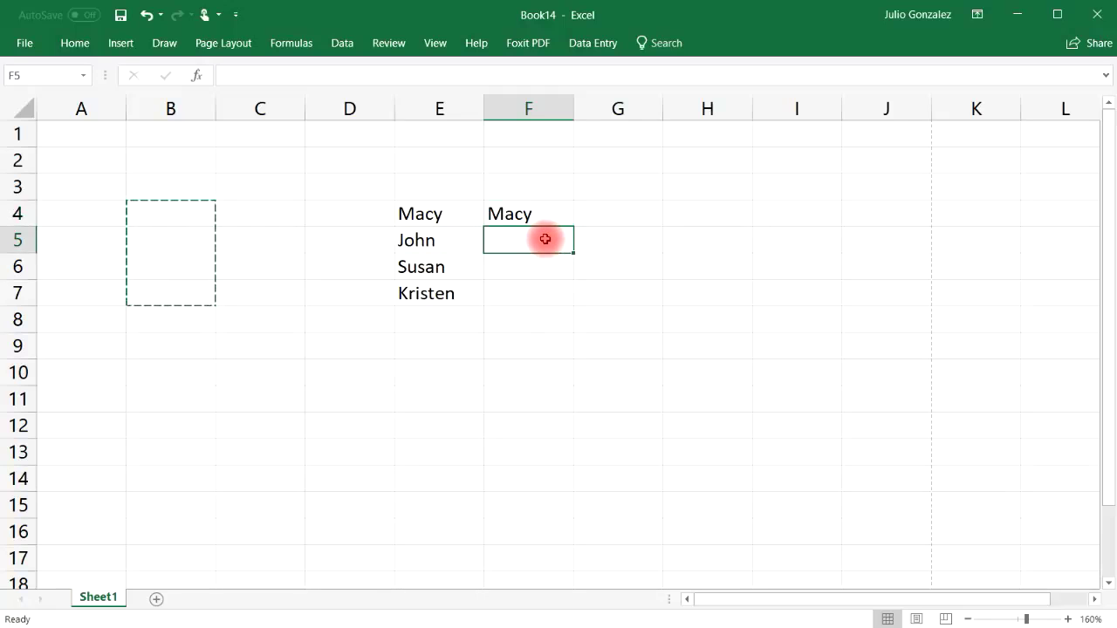
key(ctrl+r)
click(546, 268)
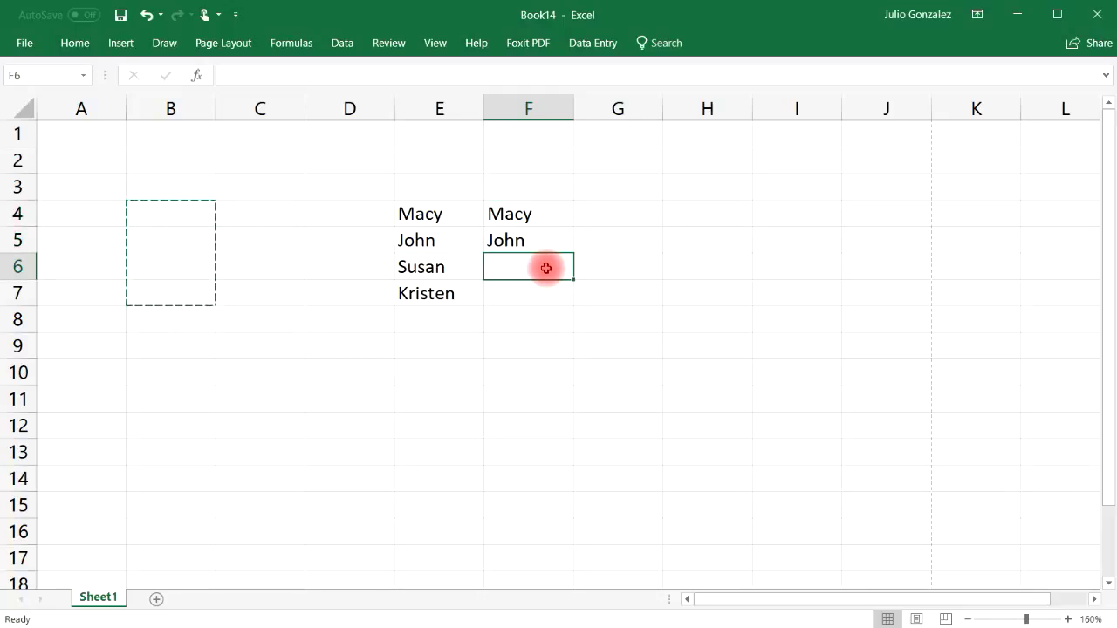
key(ctrl+r)
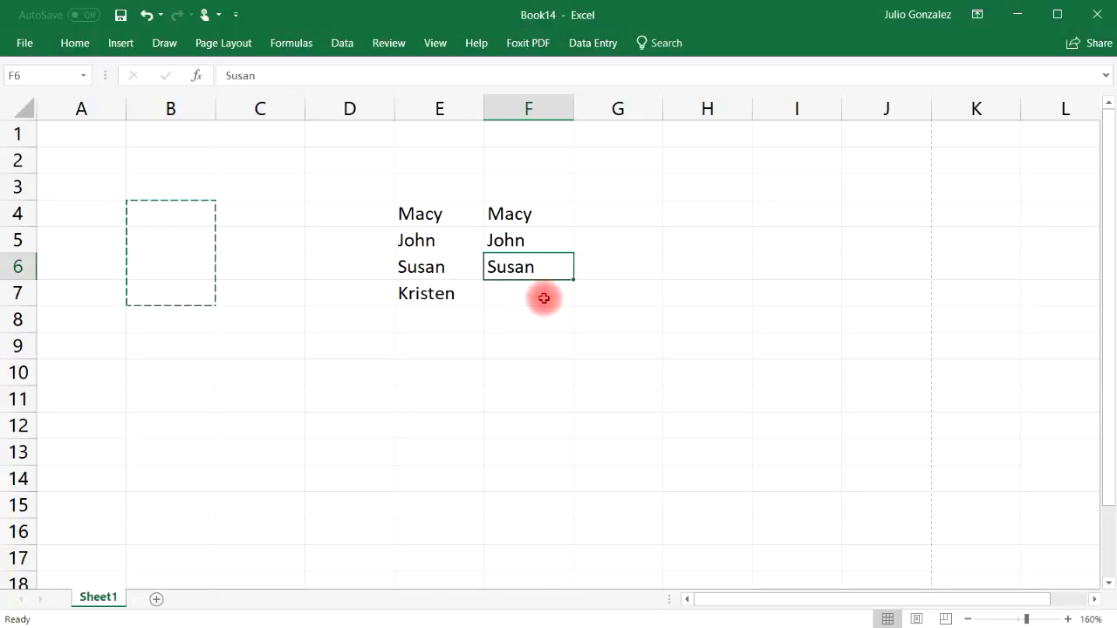
click(544, 299)
key(ctrl+r)
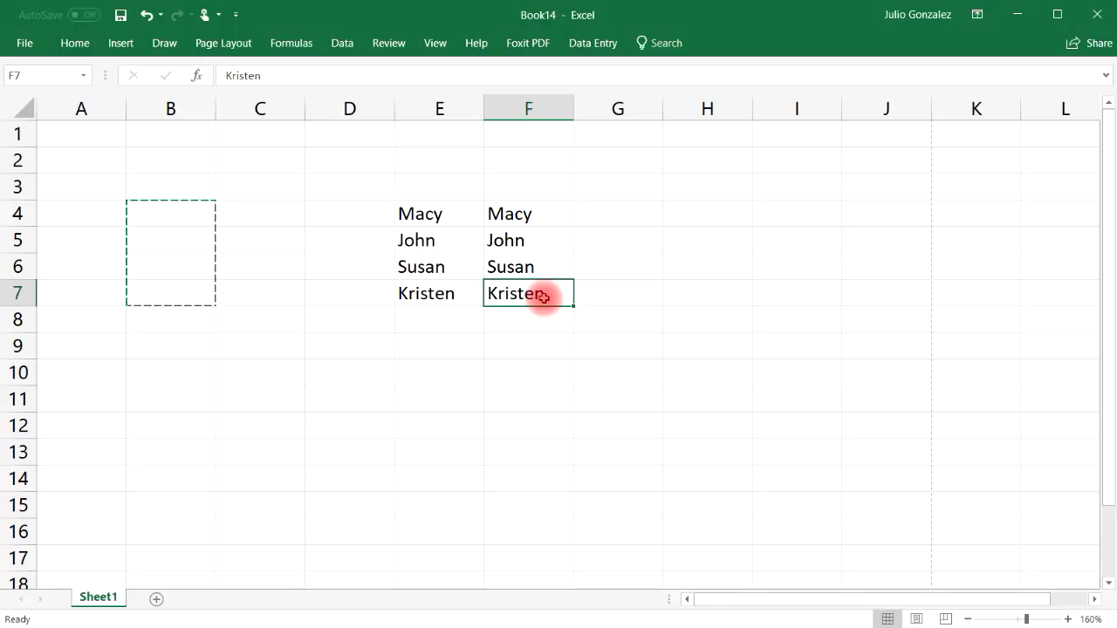
click(618, 217)
key(ctrl+r)
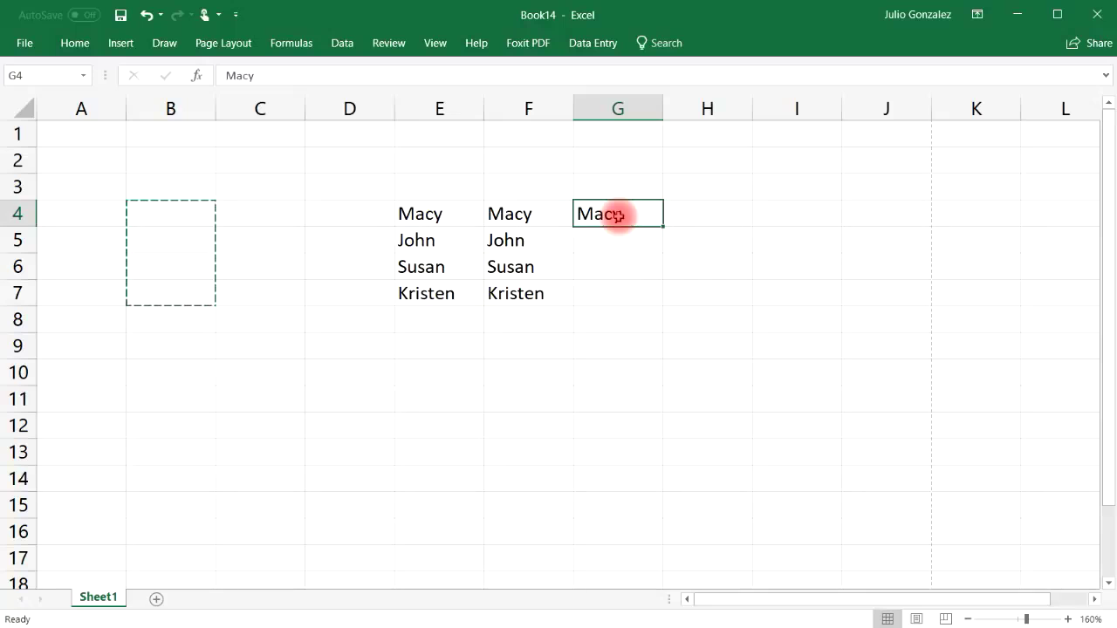
click(368, 211)
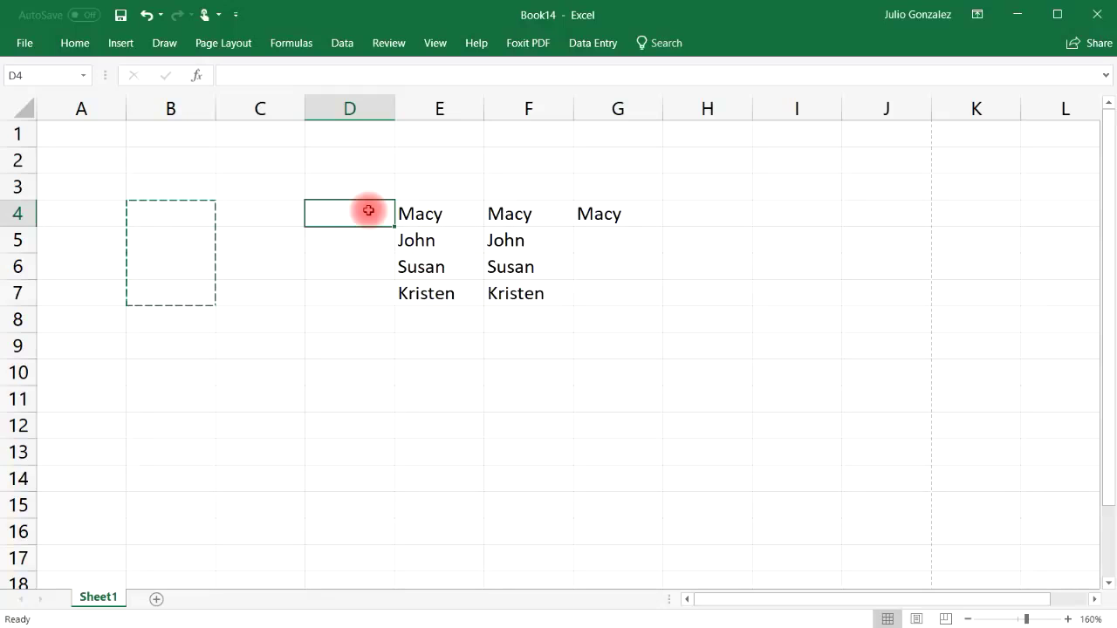
click(445, 210)
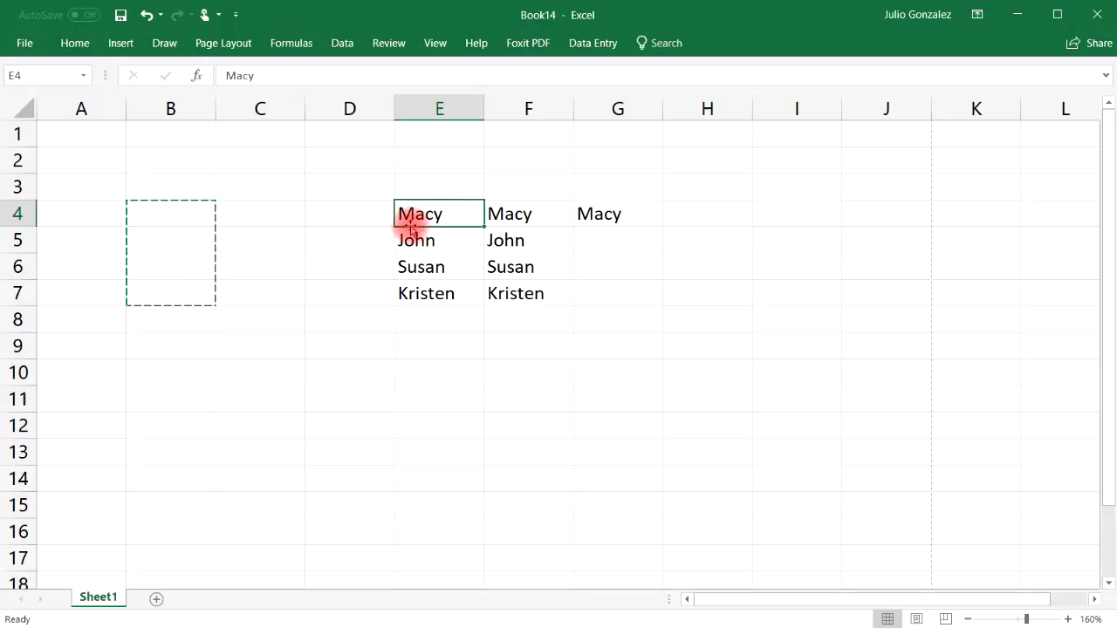
Step: Enter 15 in cell D11 and fill it right into E11
click(354, 397)
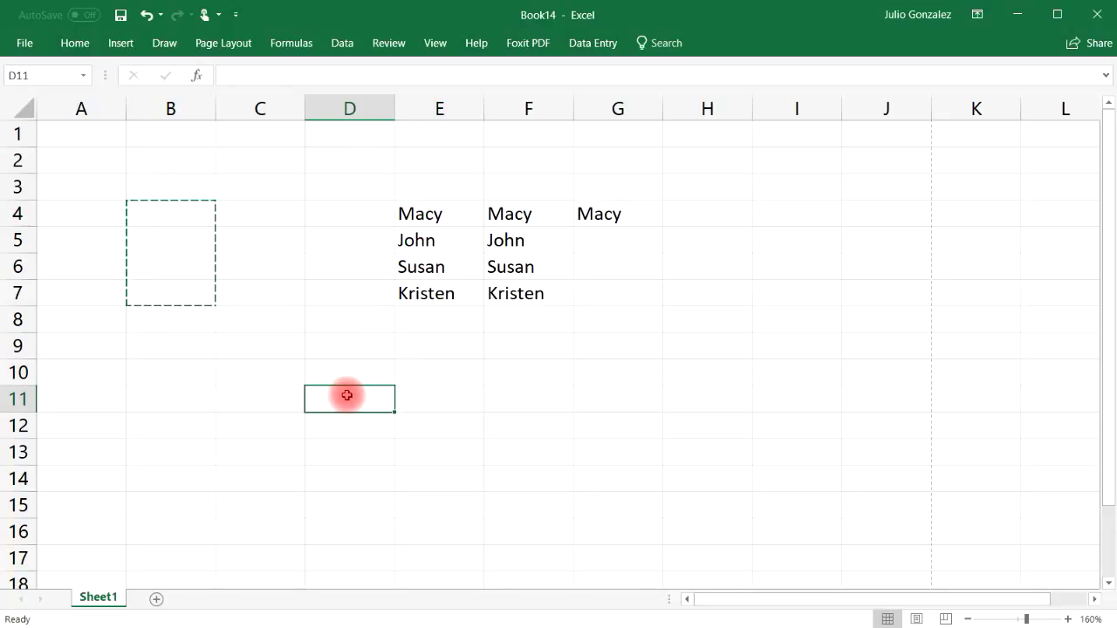
text(15)
click(272, 406)
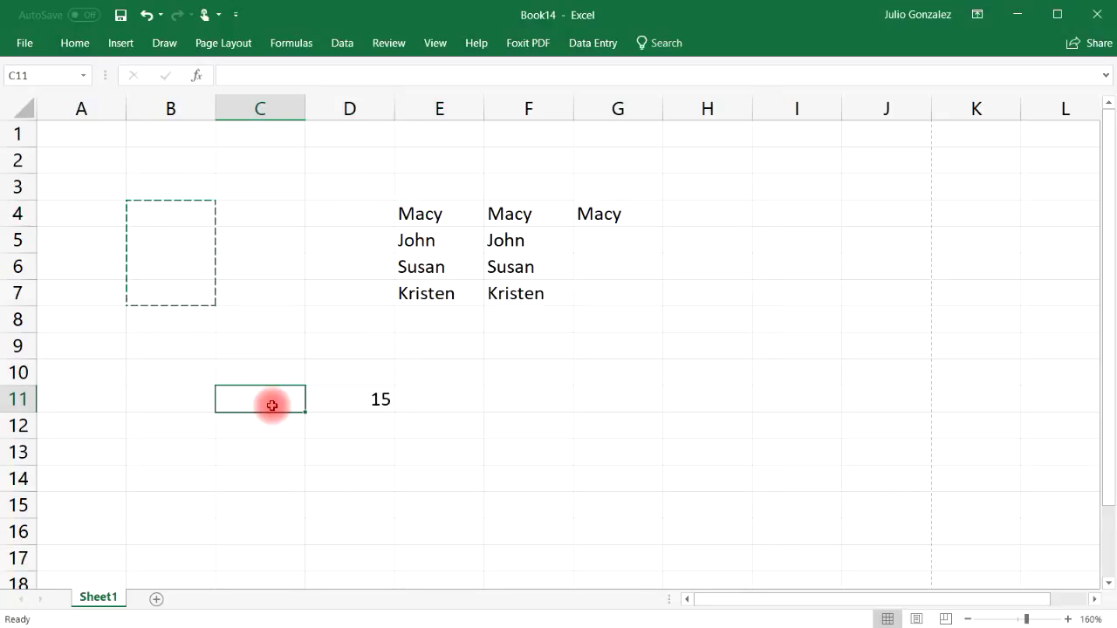
click(411, 397)
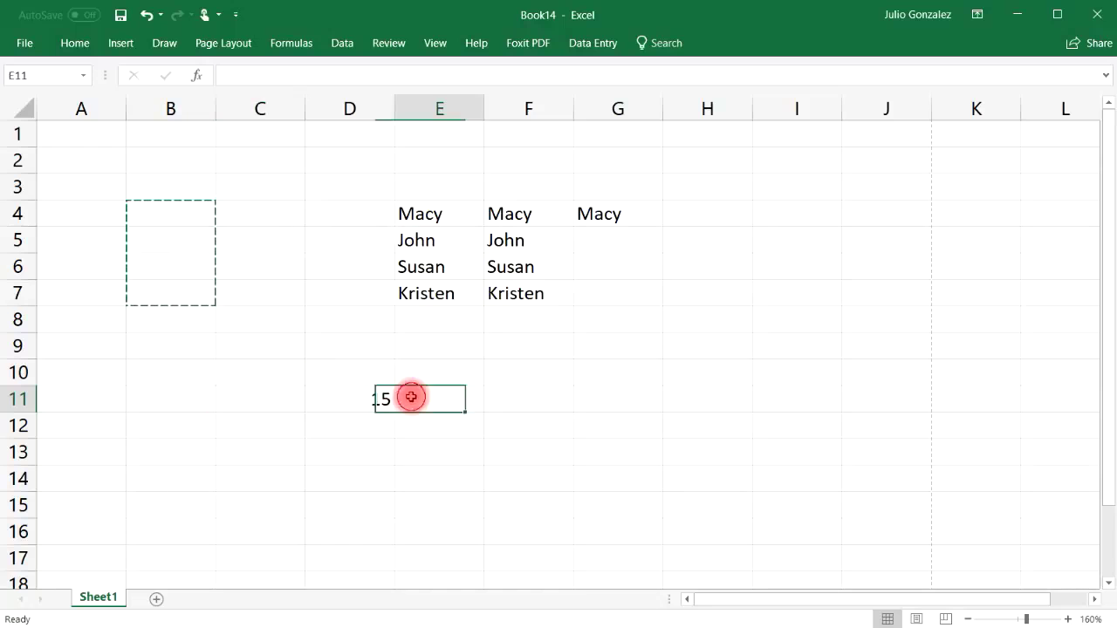
key(ctrl+r)
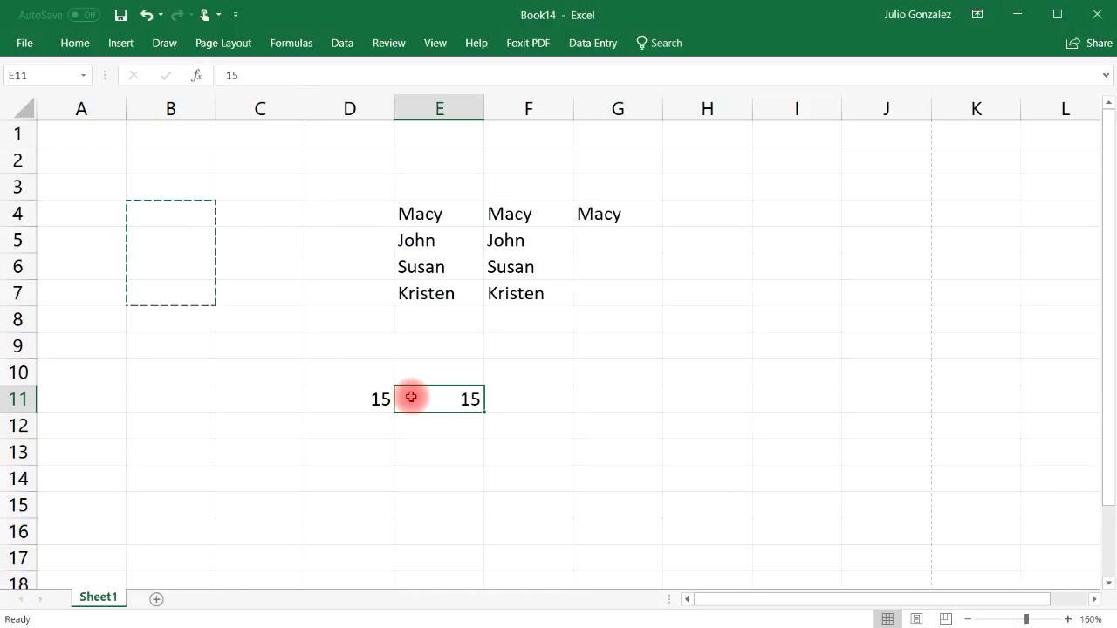
key(Return)
Step: Enter 15 in cell E12, directly below the 15 in E11
key(ctrl+n)
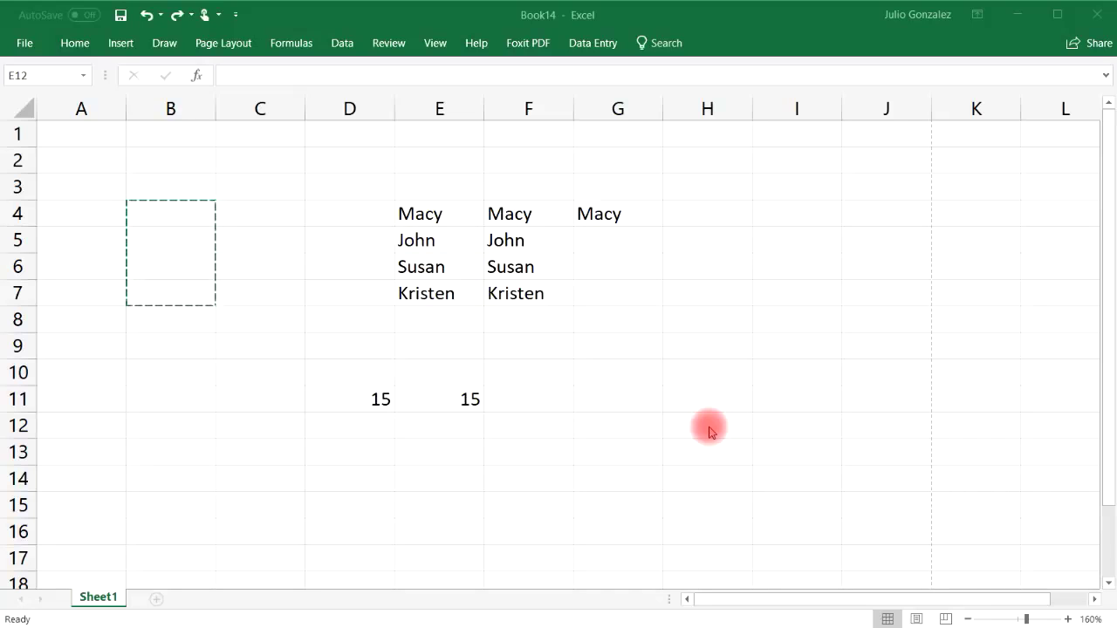
click(459, 423)
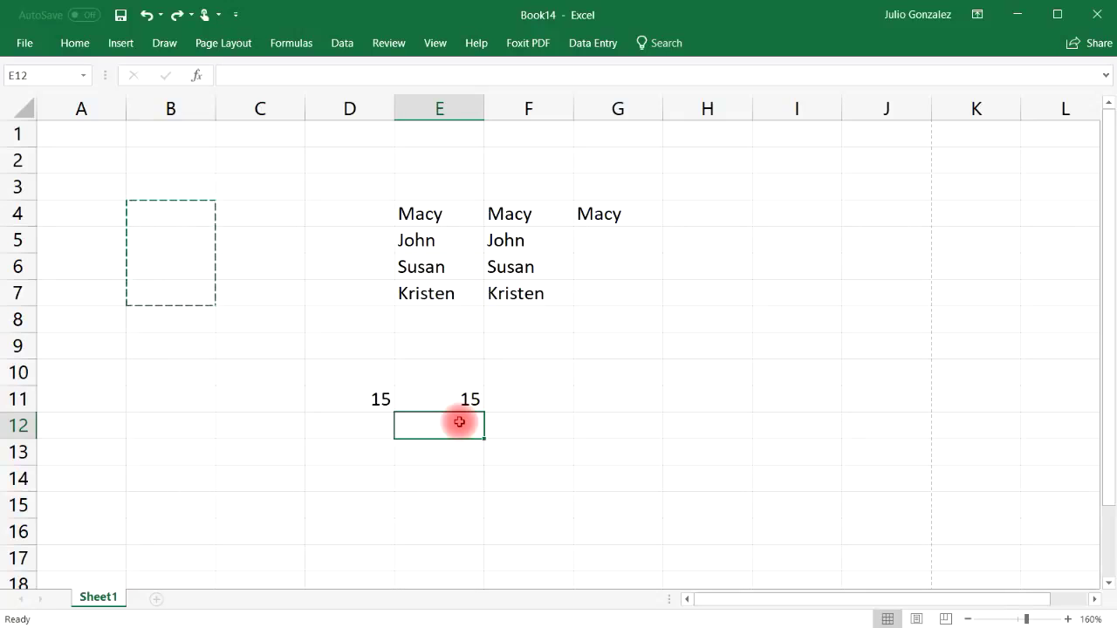
text(15)
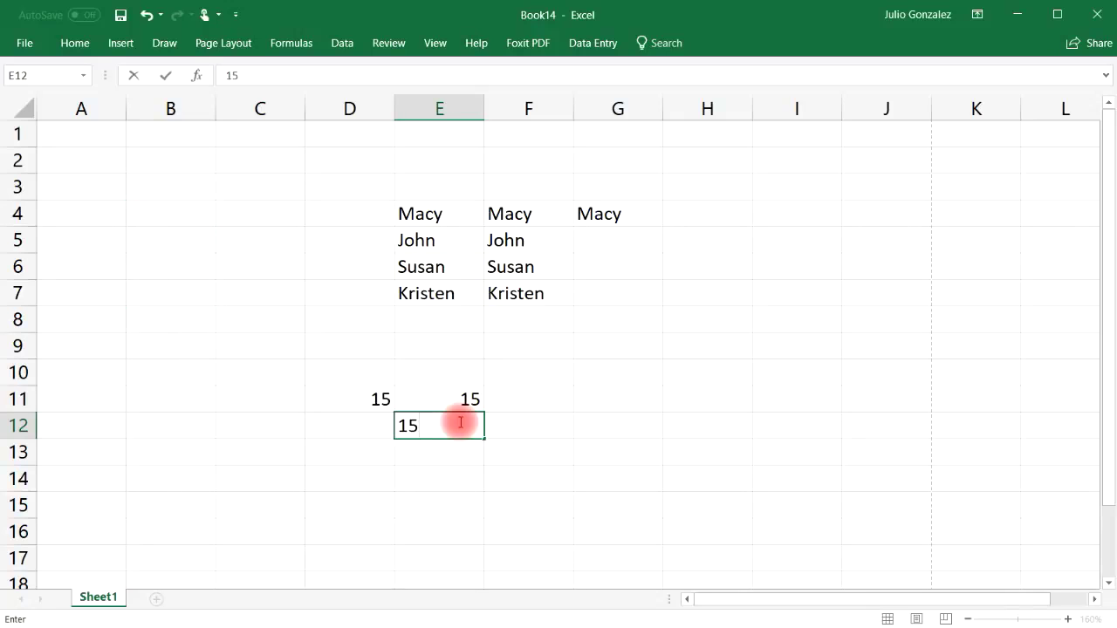
click(511, 403)
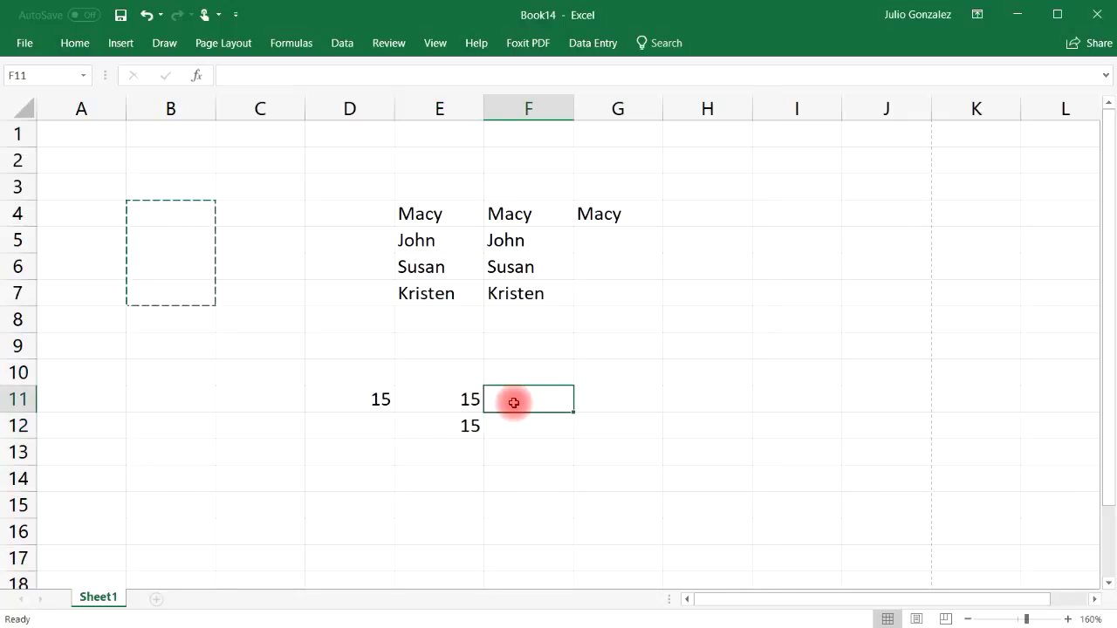
Step: Copy the entry from the cell above into F8, and do the same in G5
click(541, 320)
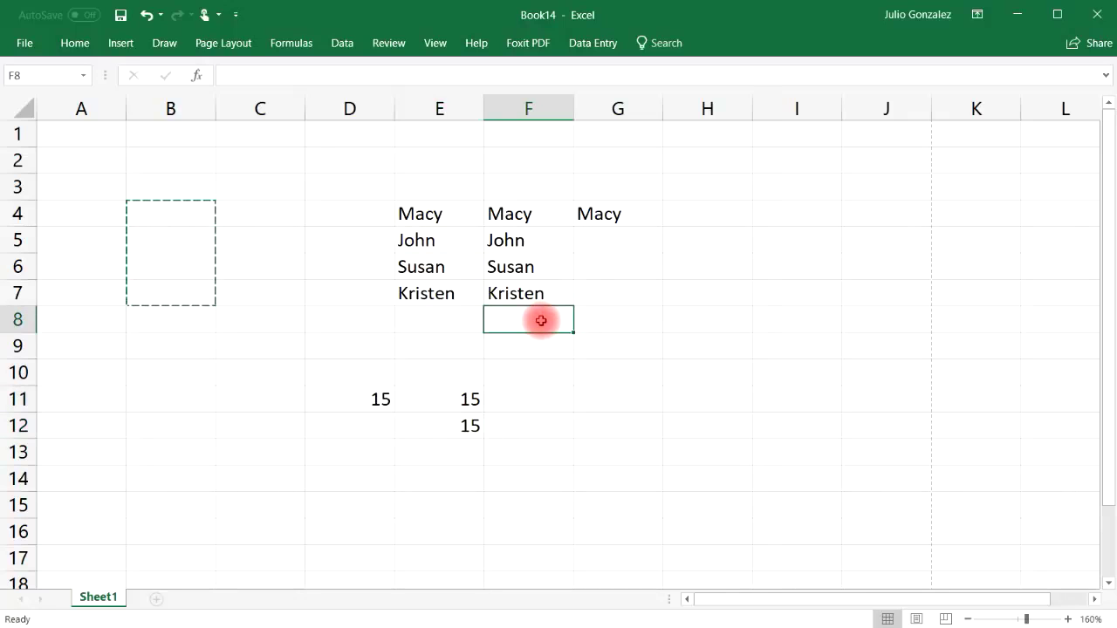
key(ctrl+apostrophe)
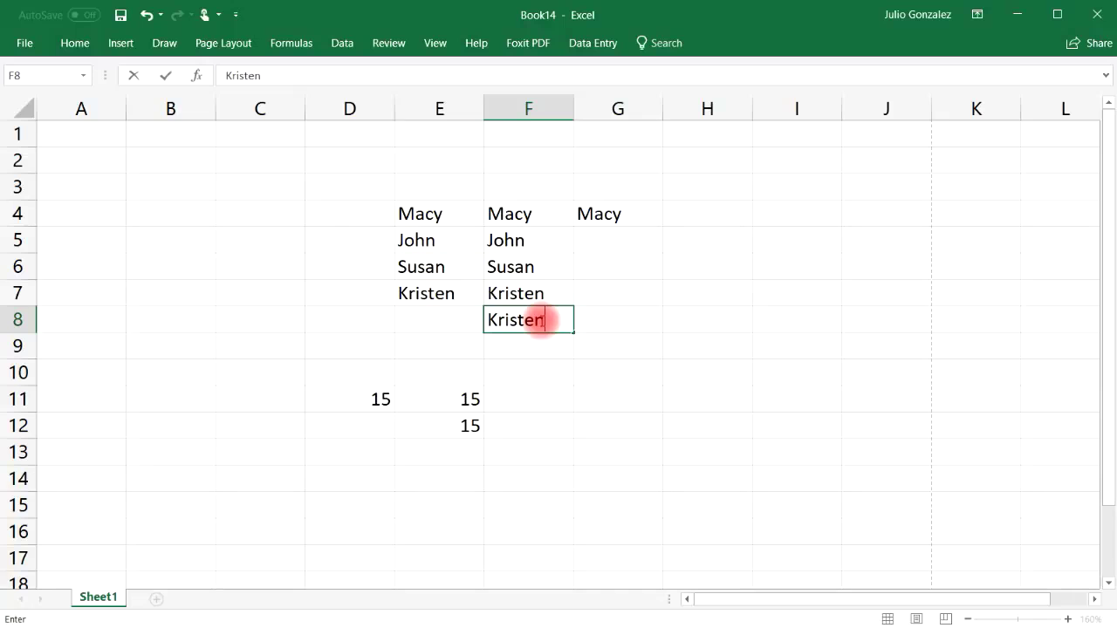
click(611, 245)
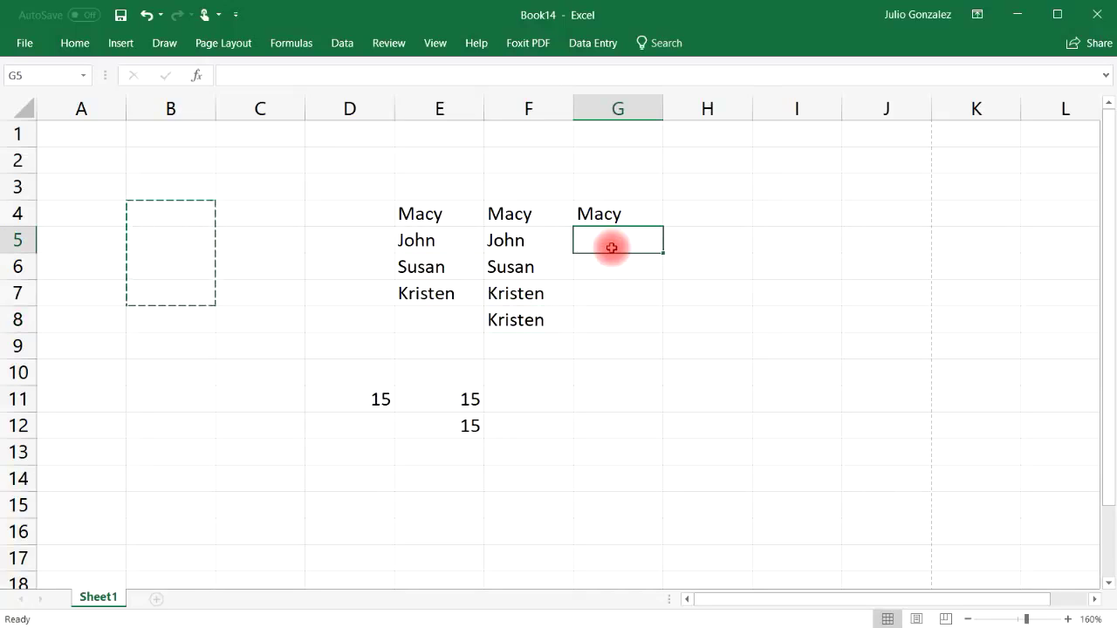
key(ctrl+apostrophe)
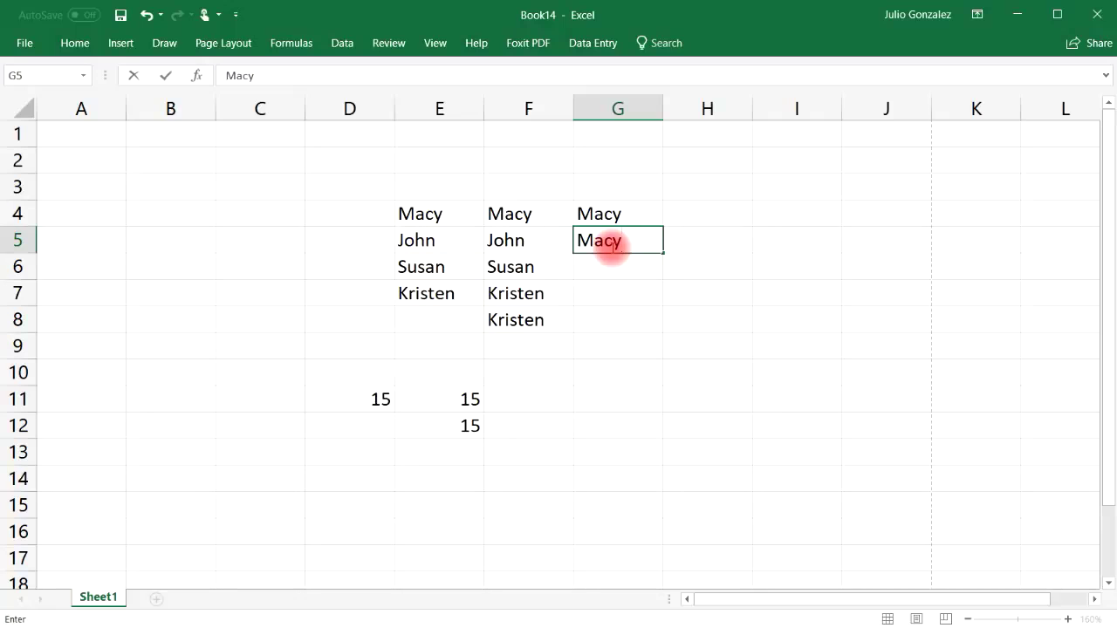
key(Return)
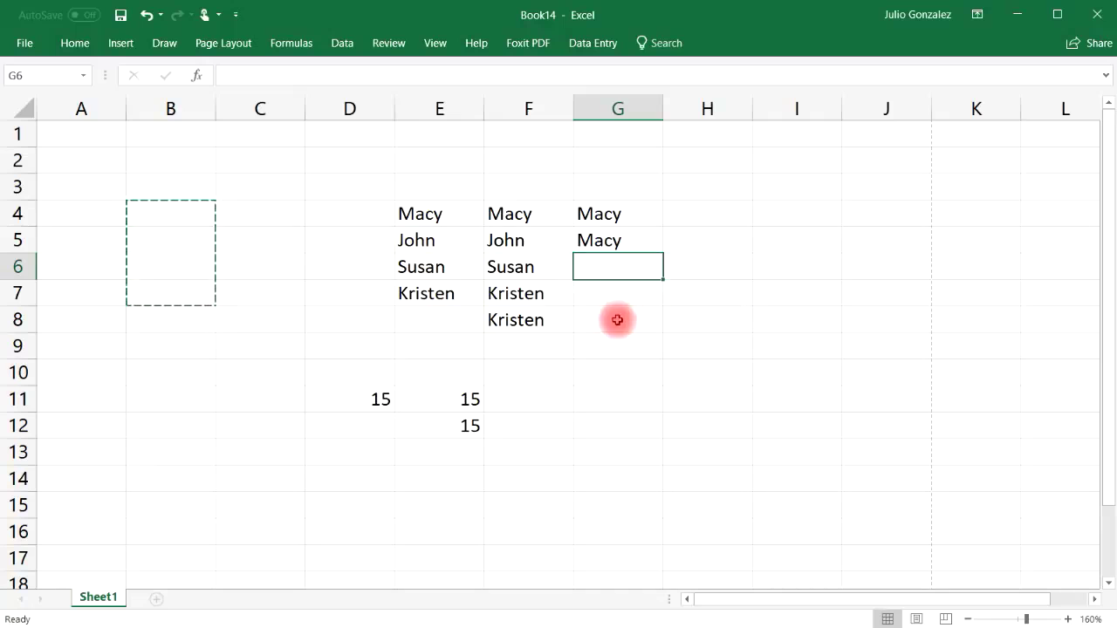
Step: Toggle bold on and off repeatedly for the name in E4, leaving it off
click(427, 212)
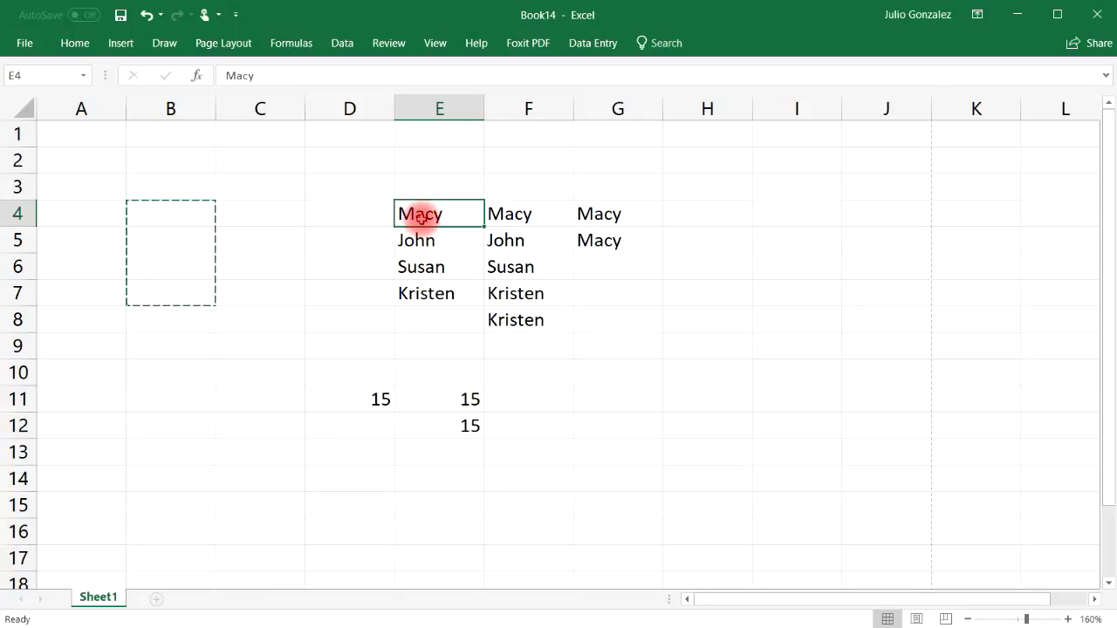
key(ctrl+b)
key(ctrl+b)
key(ctrl+b)
key(ctrl+b)
key(ctrl+b)
key(ctrl+b)
Step: Toggle italic and underline on and off for the name in E4, leaving both off
key(ctrl+i)
key(ctrl+i)
key(ctrl+i)
key(ctrl+i)
key(ctrl+u)
key(ctrl+u)
key(ctrl+u)
key(ctrl+u)
Step: Toggle strikethrough on and off for the name in E6, leaving it applied
click(445, 266)
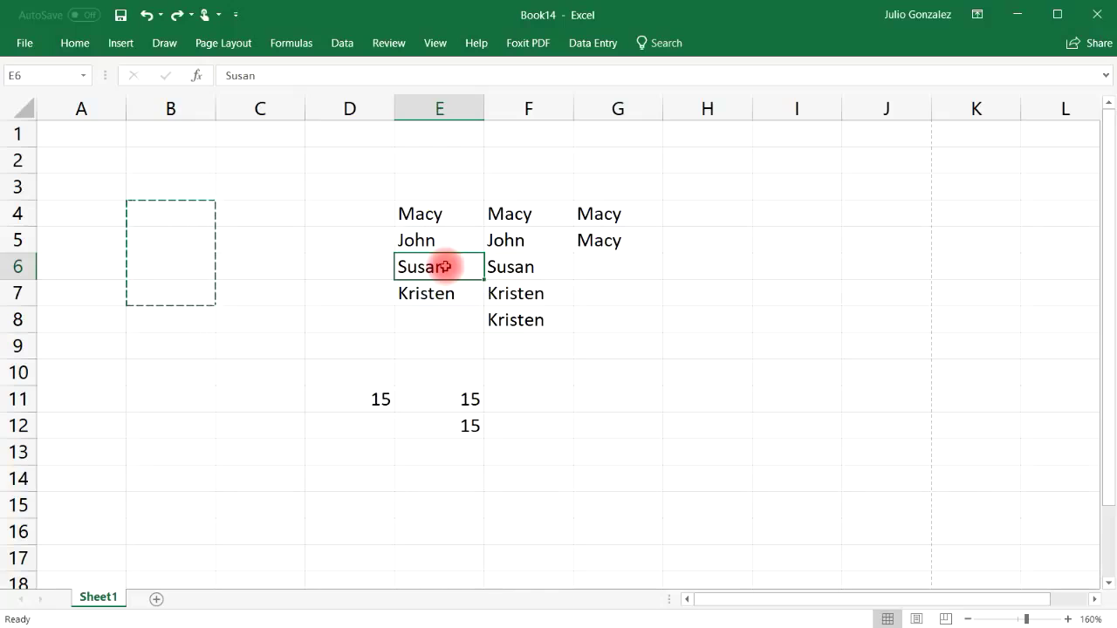
key(ctrl+5)
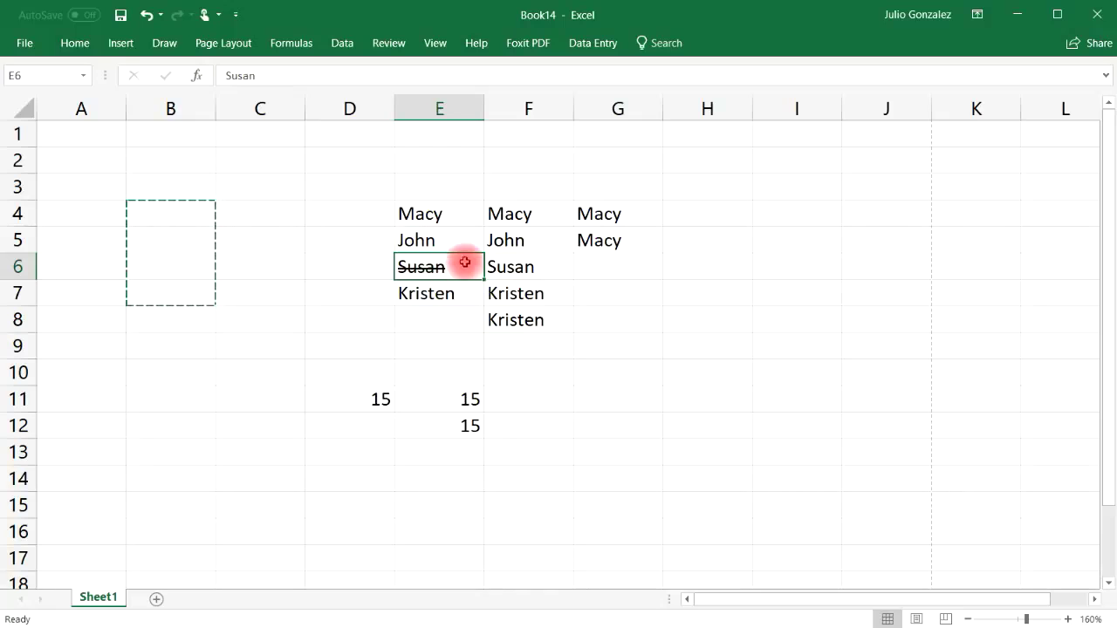
key(ctrl+5)
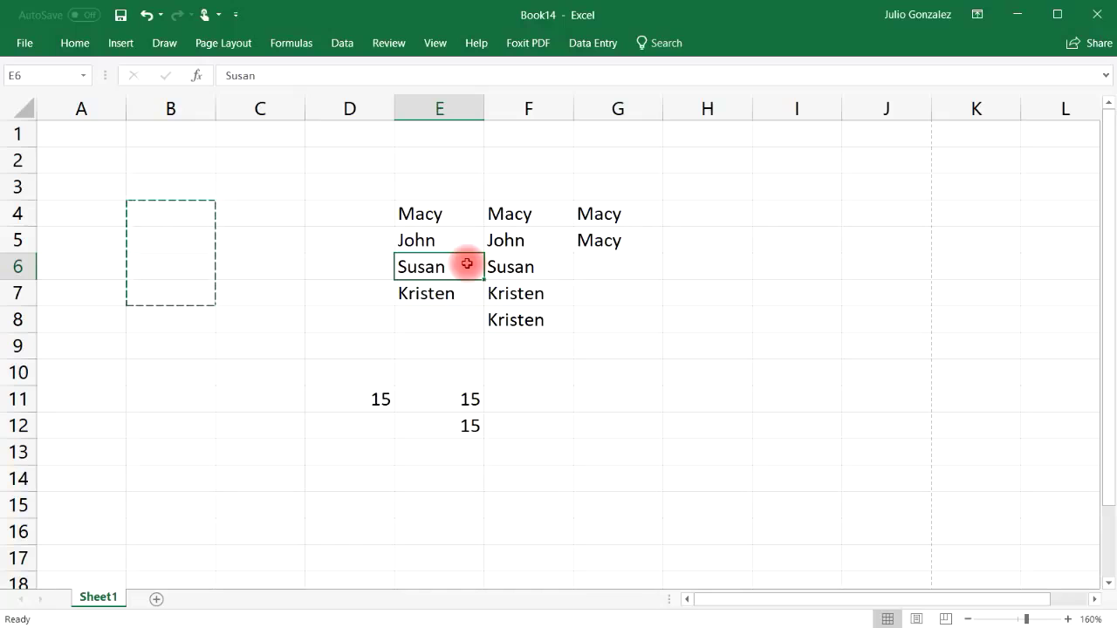
key(ctrl+5)
Step: Jump from C10 along row 10 to the sheet's last column and back to column A, twice
click(273, 369)
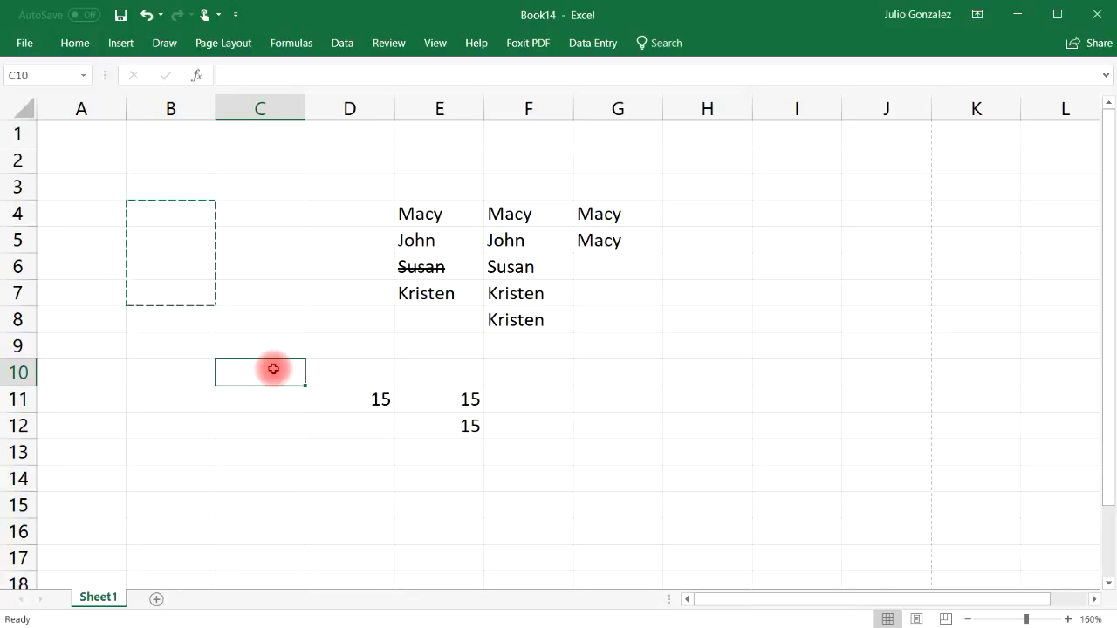
key(ctrl+Right)
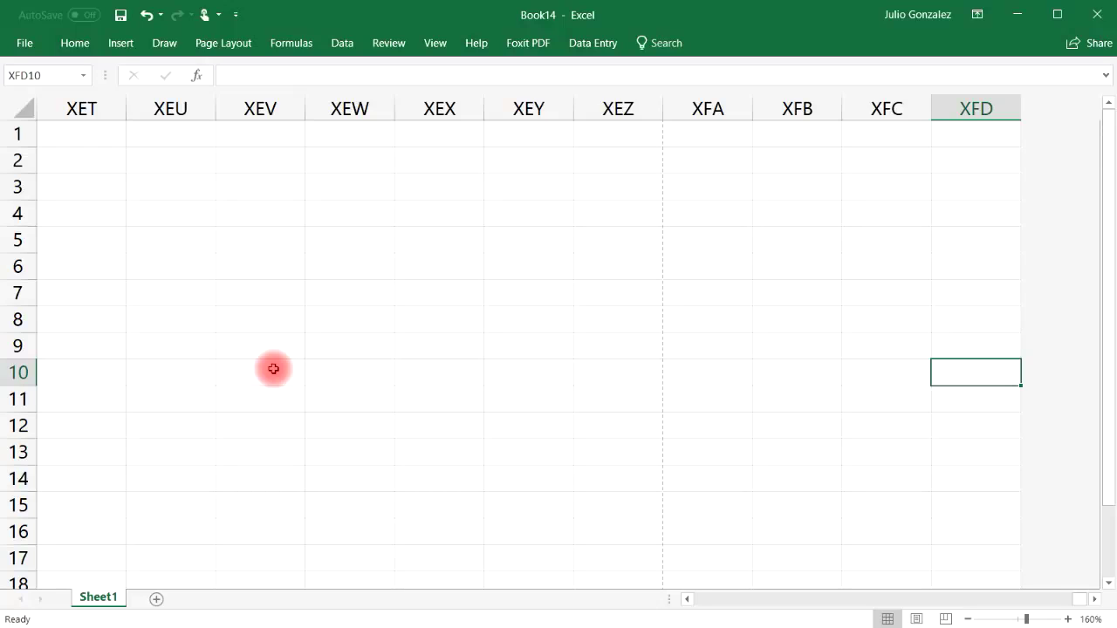
key(ctrl+Left)
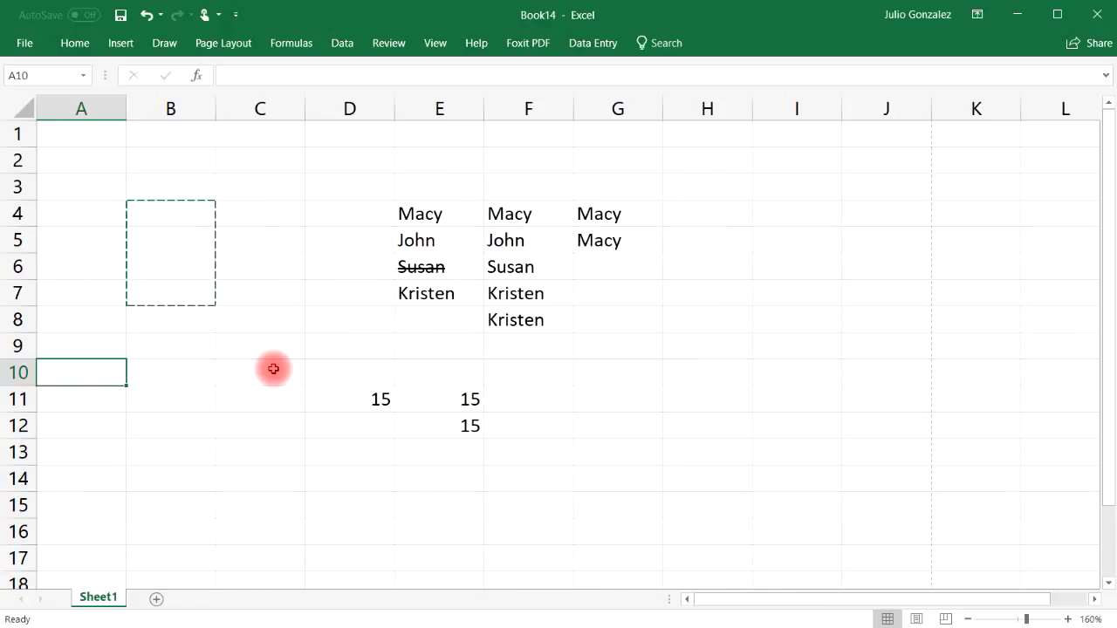
key(ctrl+Right)
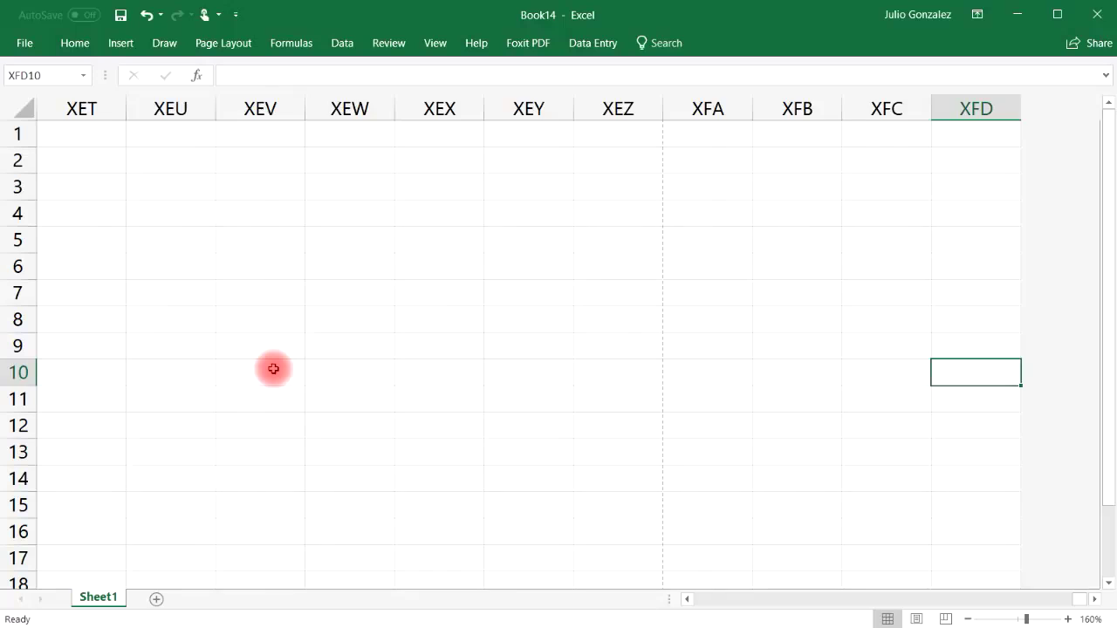
key(ctrl+Left)
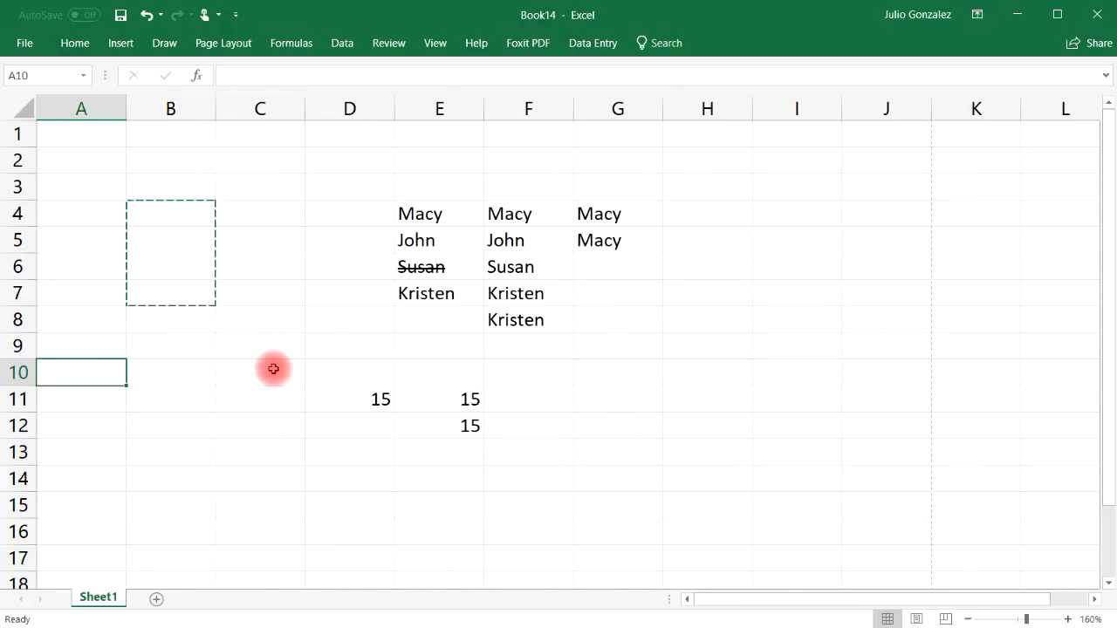
Step: Jump down column A to the sheet's last row and back up to A1, twice
key(ctrl+Down)
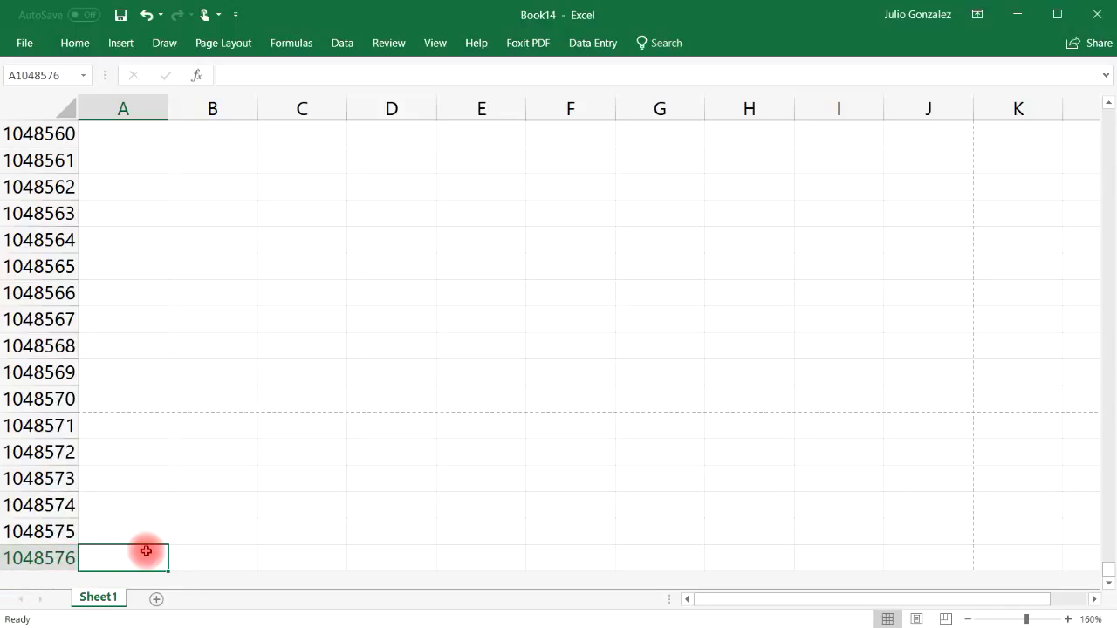
key(ctrl+Up)
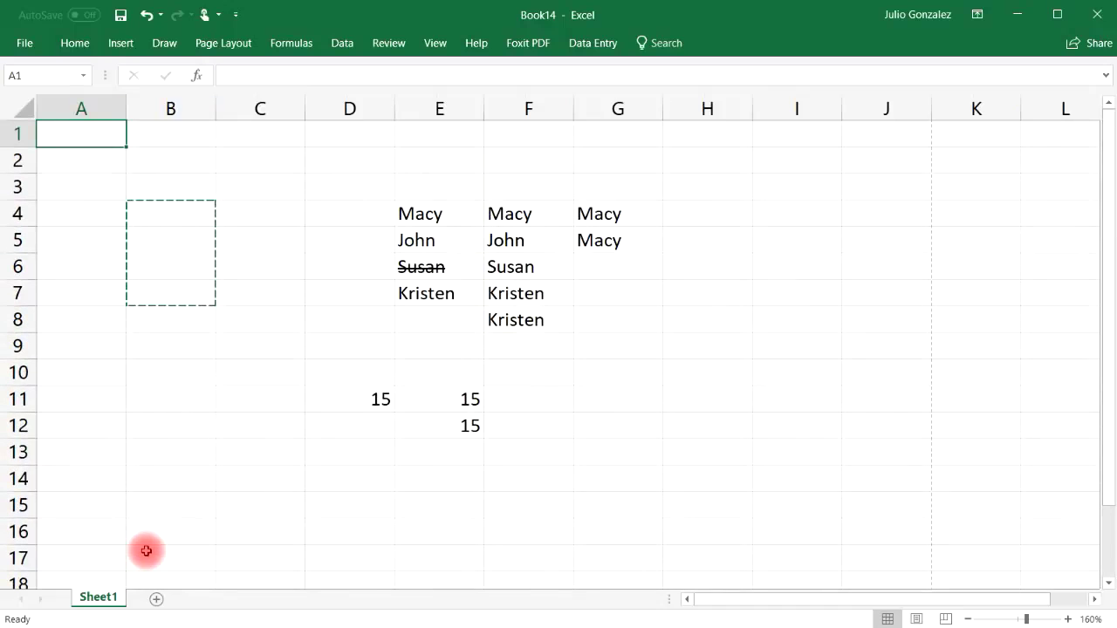
key(ctrl+Down)
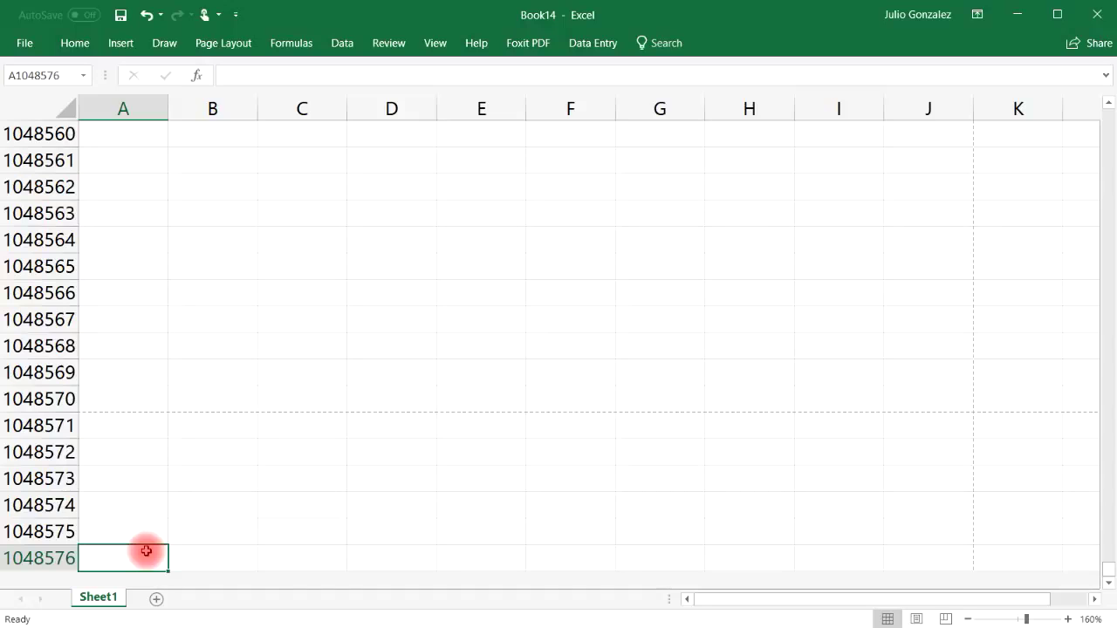
key(ctrl+Up)
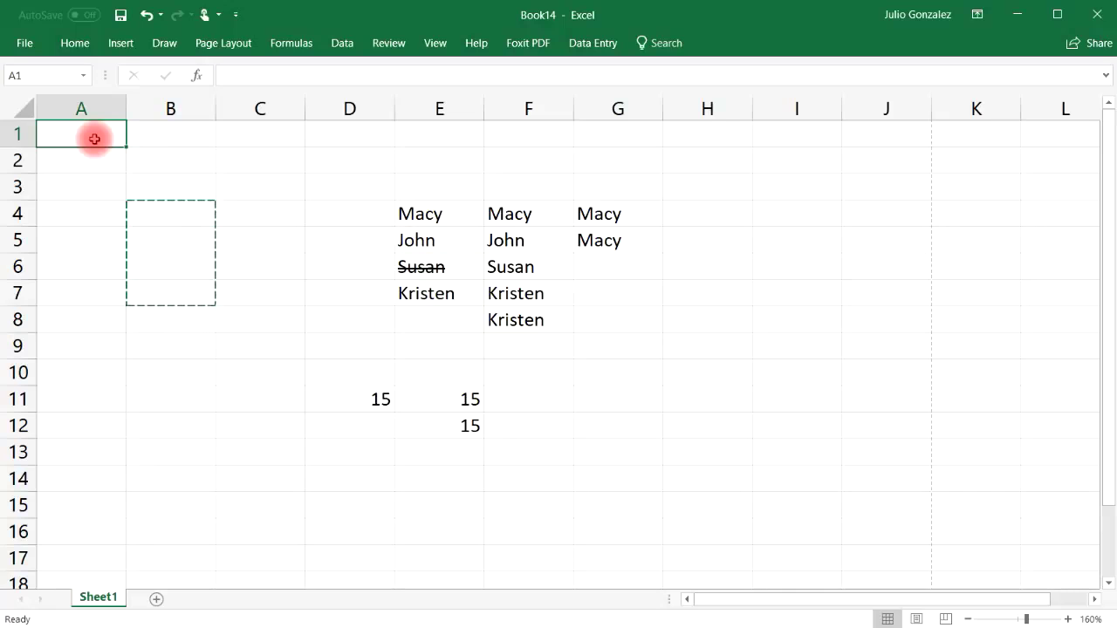
Step: Enter a sample first name in cell B9 and reselect that cell
click(181, 349)
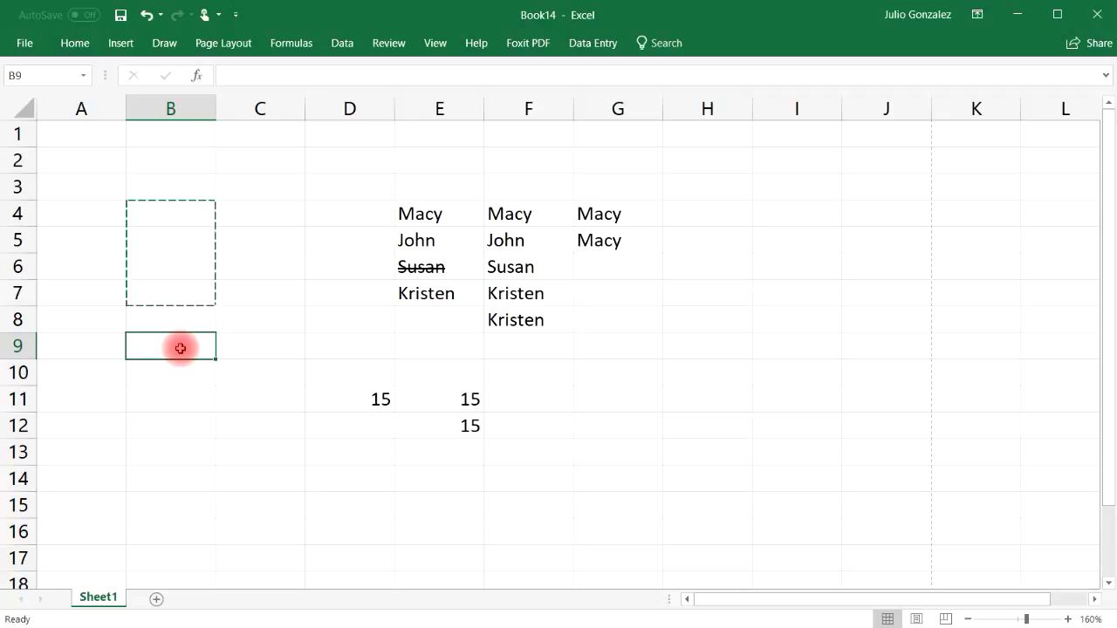
text(John)
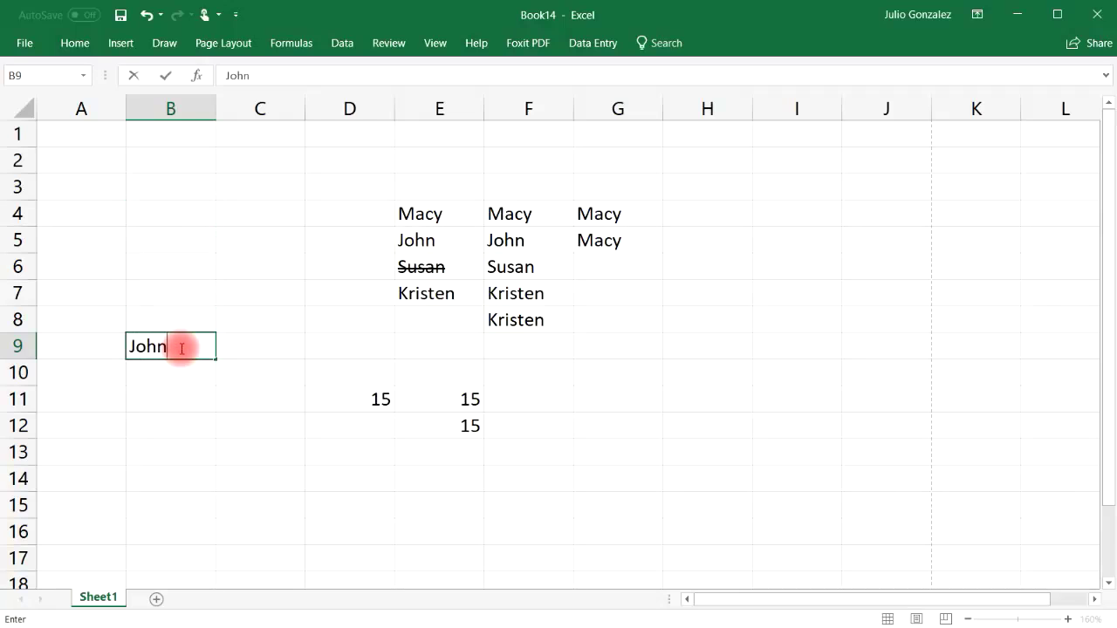
key(Return)
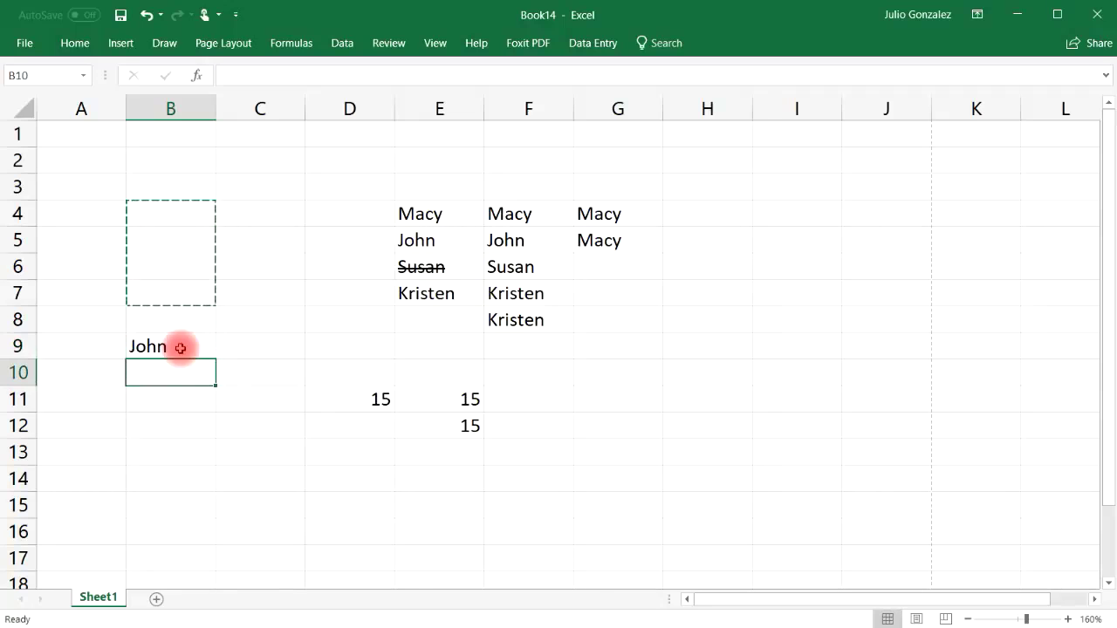
click(180, 348)
key(Return)
click(180, 348)
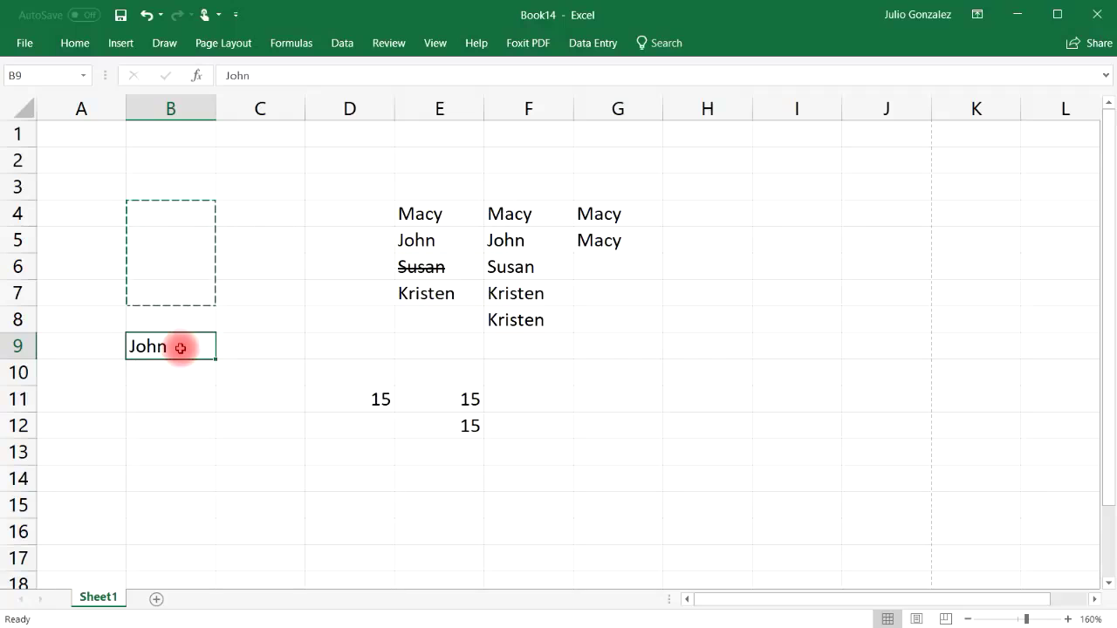
Step: Add a sample surname on a second line within cell B9, below the first name
double_click(180, 348)
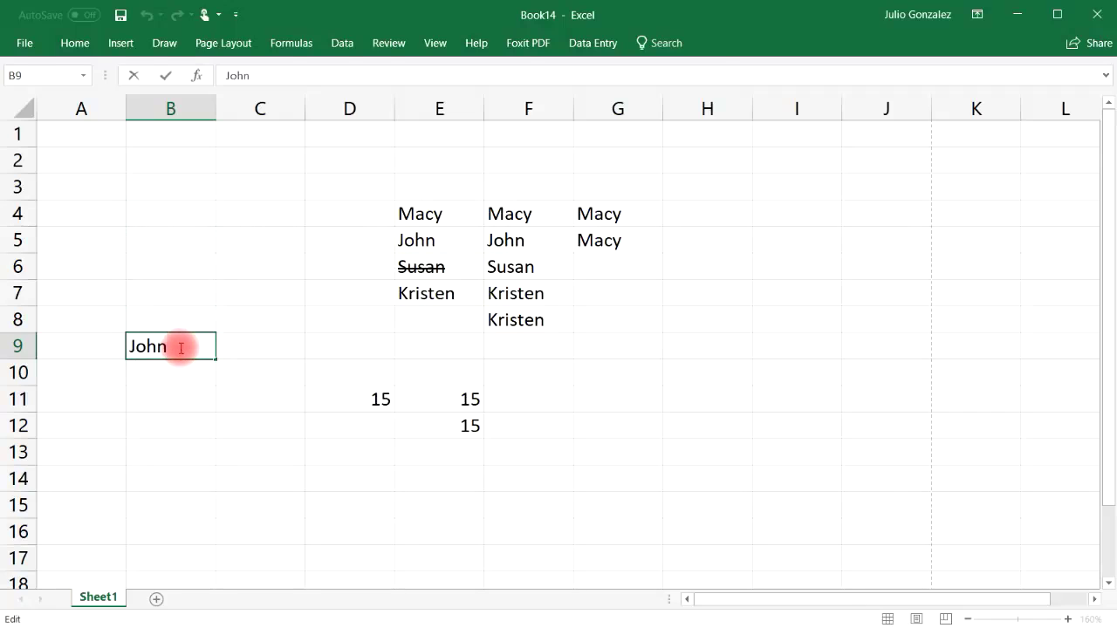
key(alt)
key(alt+Return)
text(Smith)
key(Return)
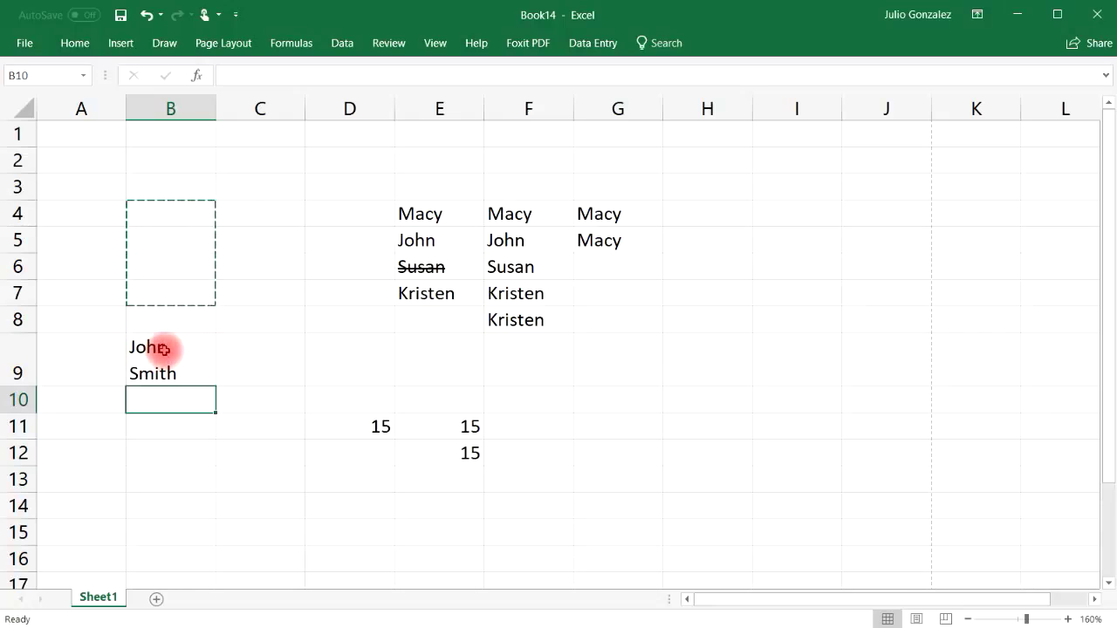
click(184, 356)
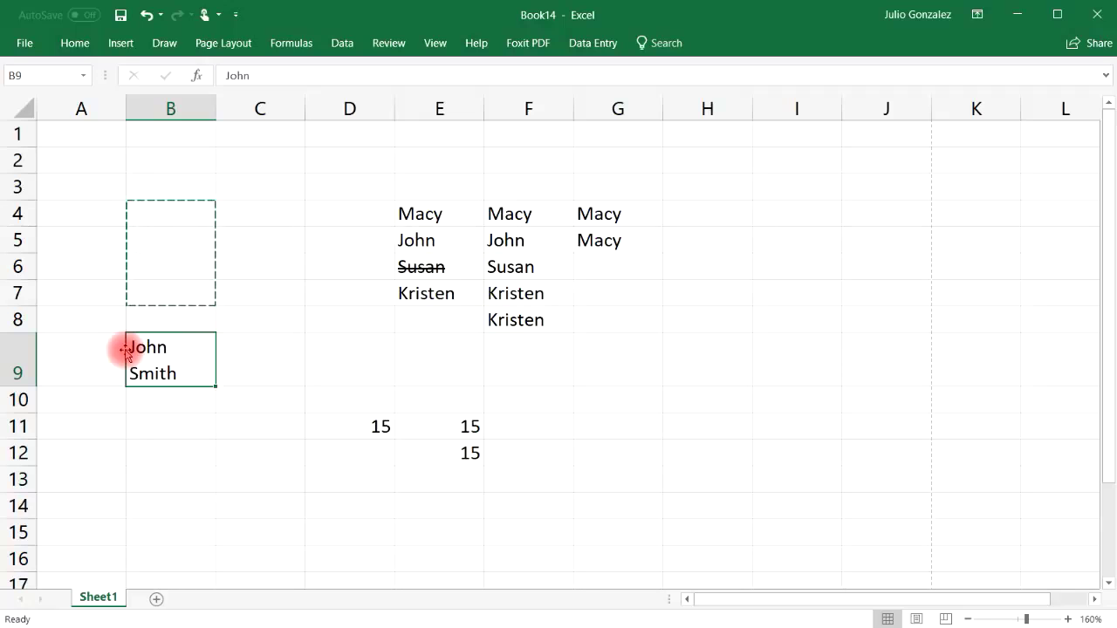
click(183, 425)
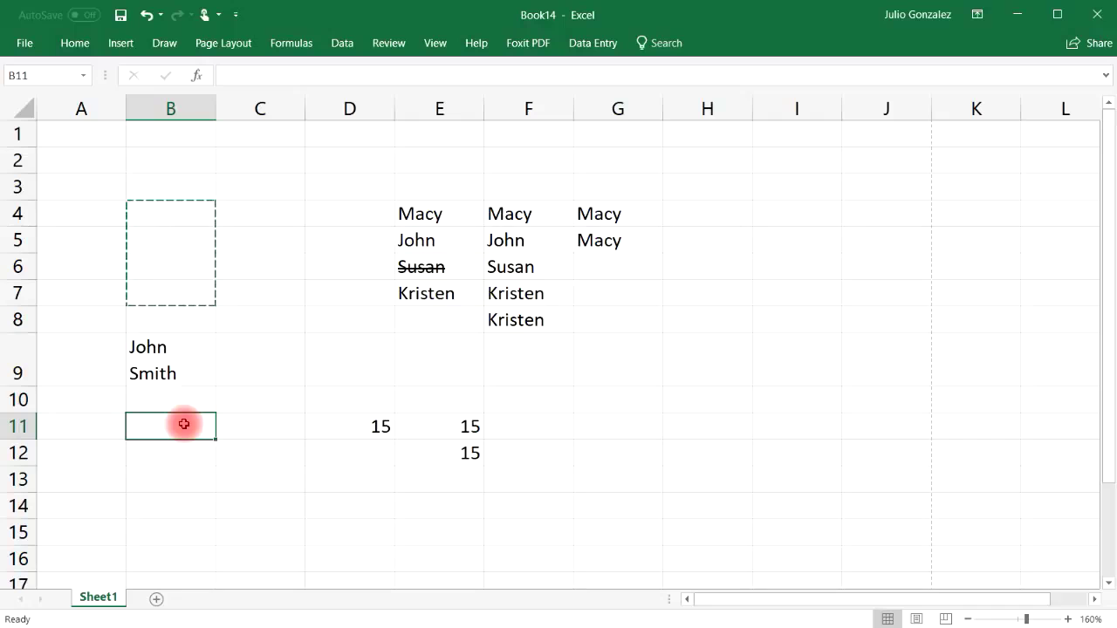
Step: Create a new blank workbook and close it to return to Book14, twice
key(ctrl+n)
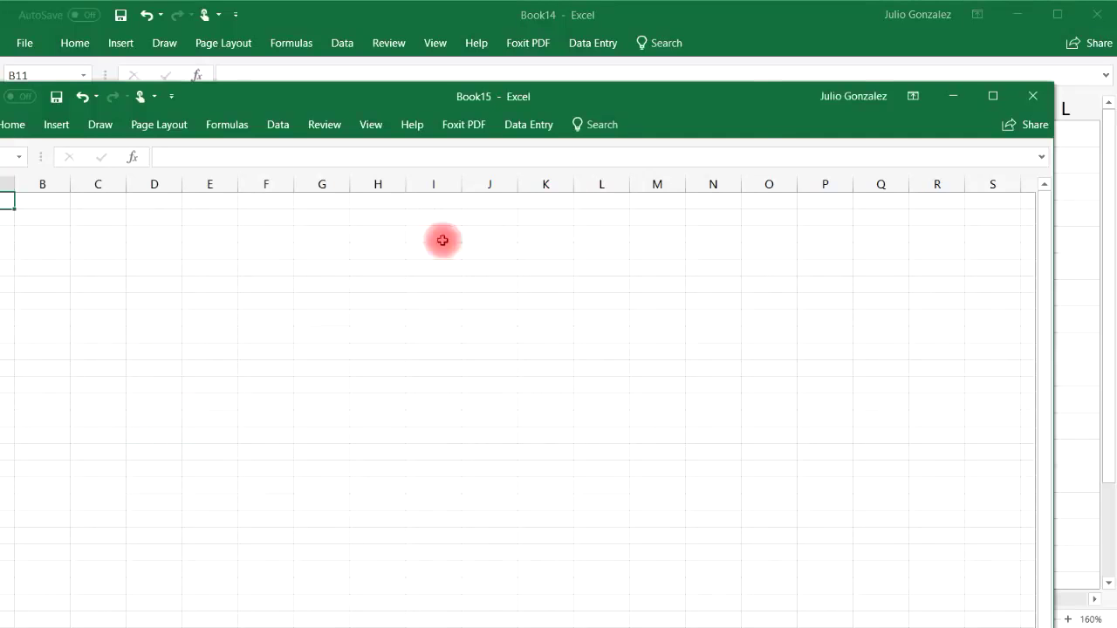
click(1030, 106)
click(854, 191)
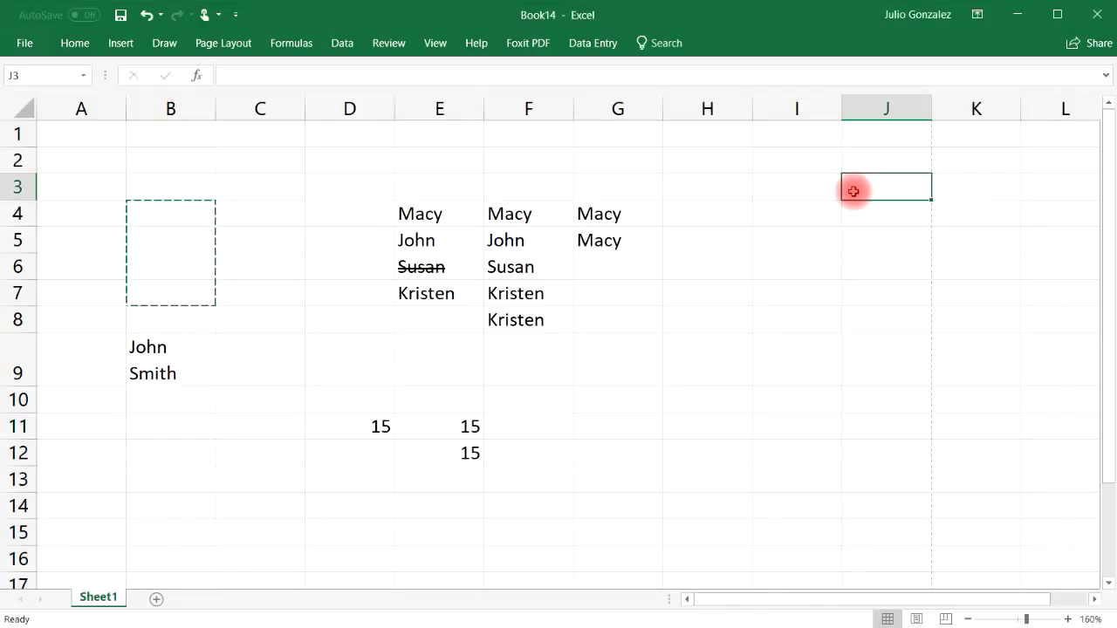
key(ctrl+n)
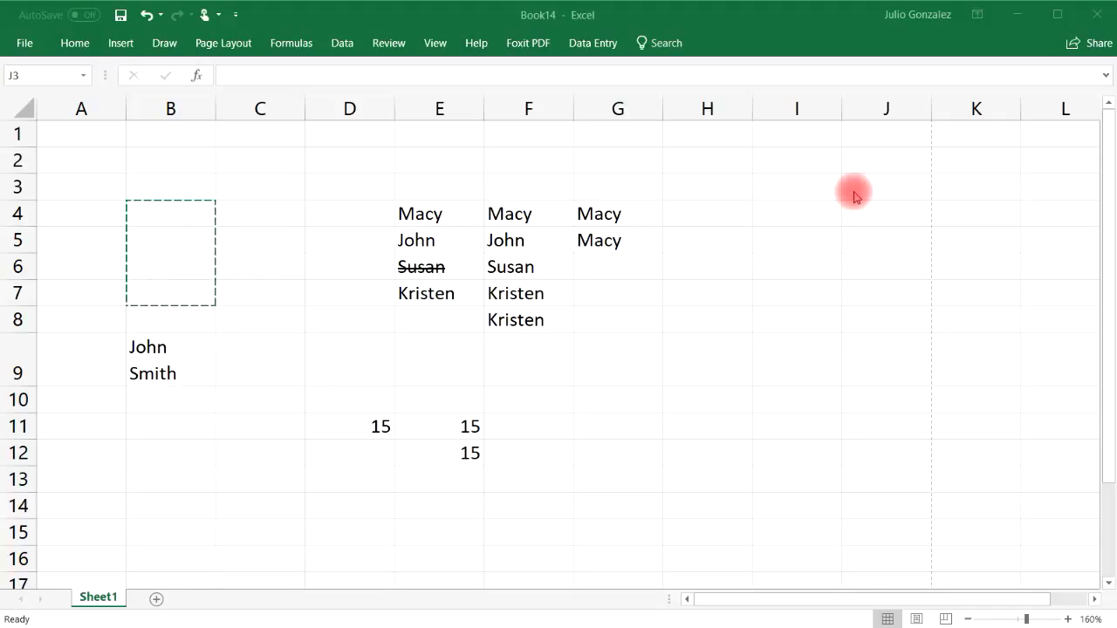
click(847, 192)
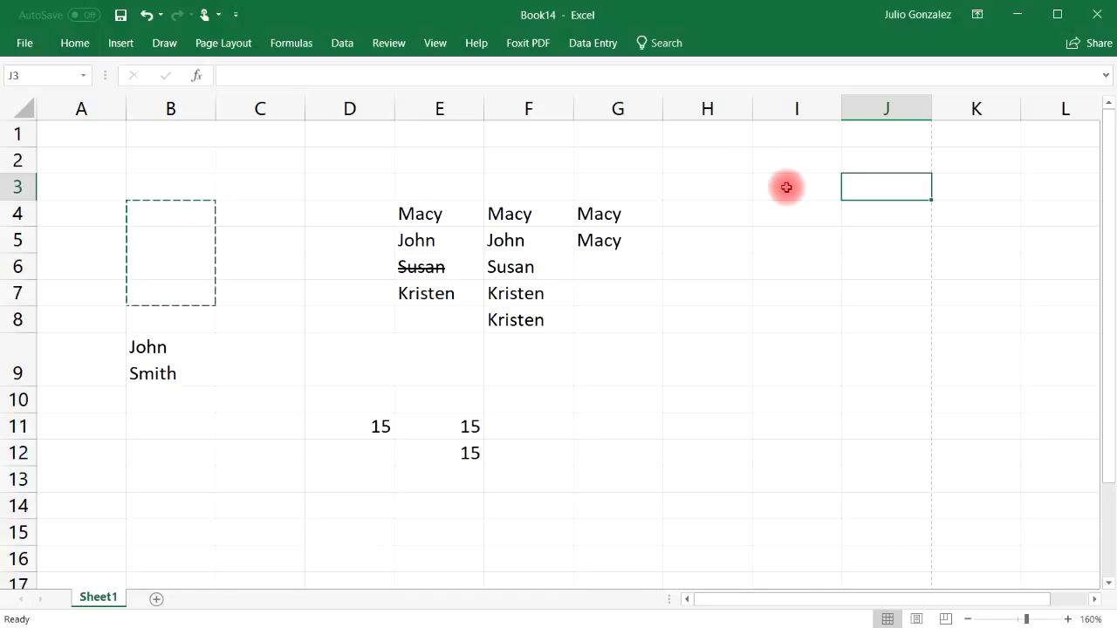
Step: Display the page for opening existing workbooks and return to Book14
key(ctrl+o)
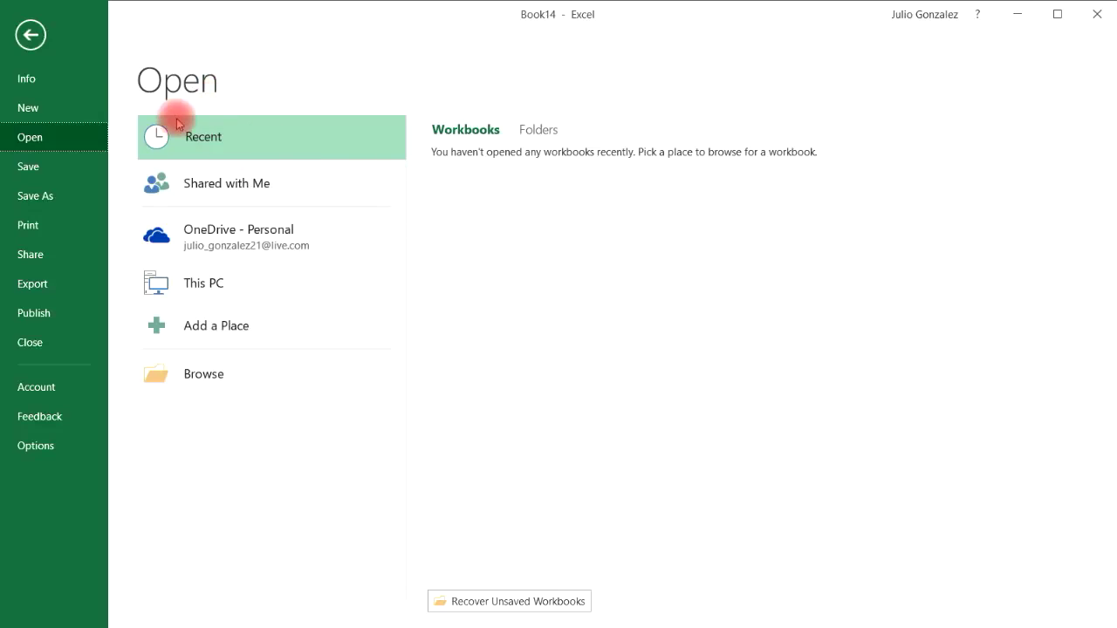
click(49, 34)
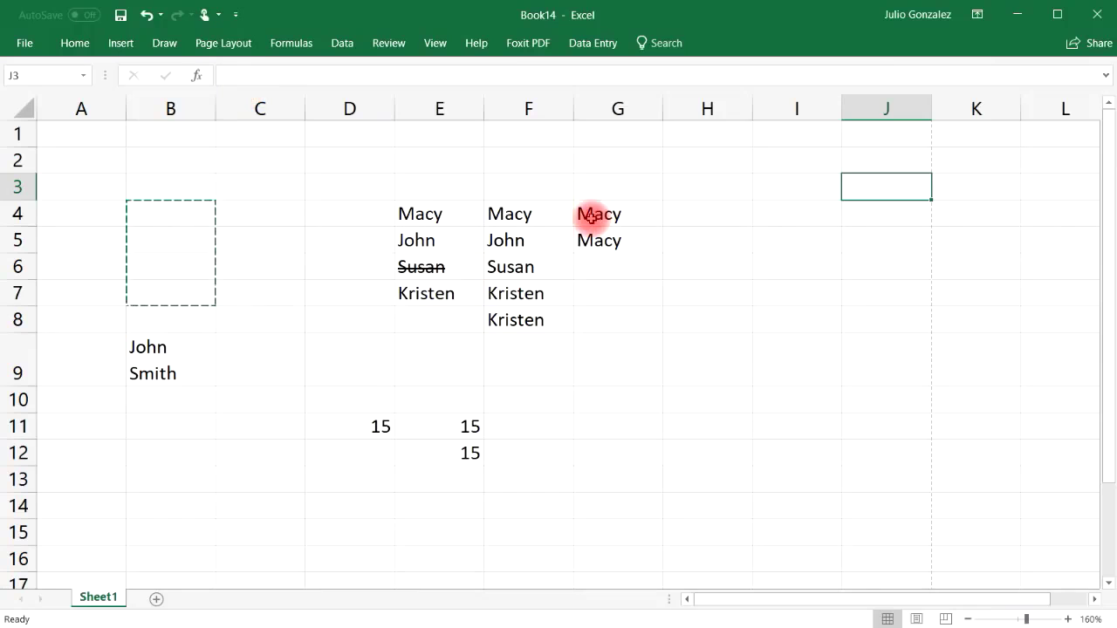
Step: Clear the contents of D4:G12 and widen column D to about twice its width
mouse_move(349, 206)
mouse_down()
mouse_move(625, 379)
mouse_move(646, 449)
mouse_up()
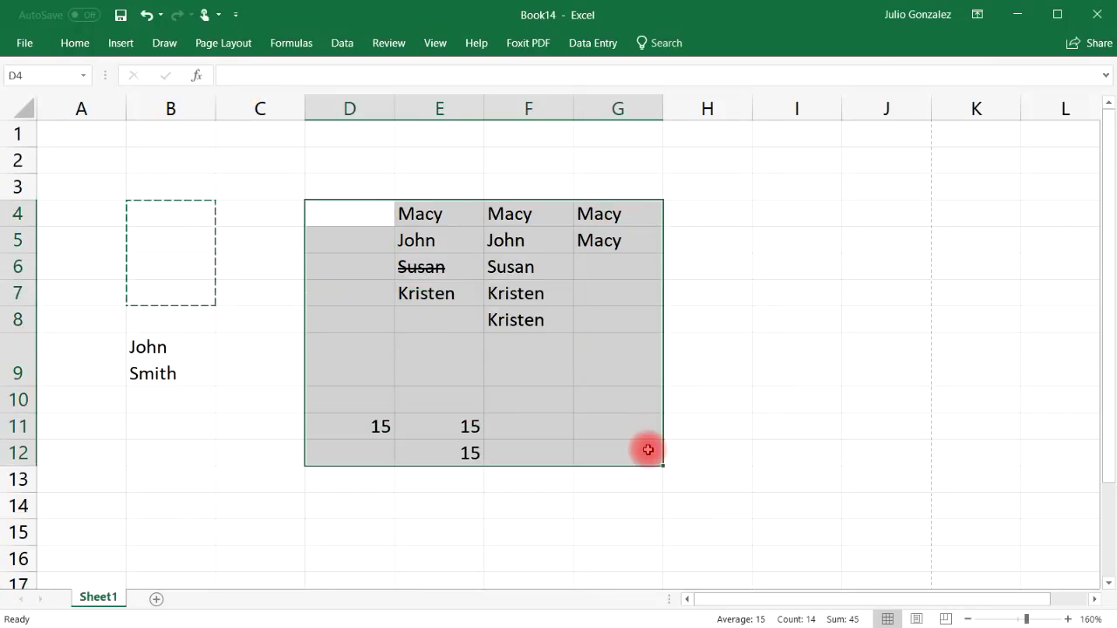
key(Delete)
click(419, 141)
drag(395, 107, 498, 114)
Step: Enter a different sample full name in each of cells D4, D5 and D6
click(375, 213)
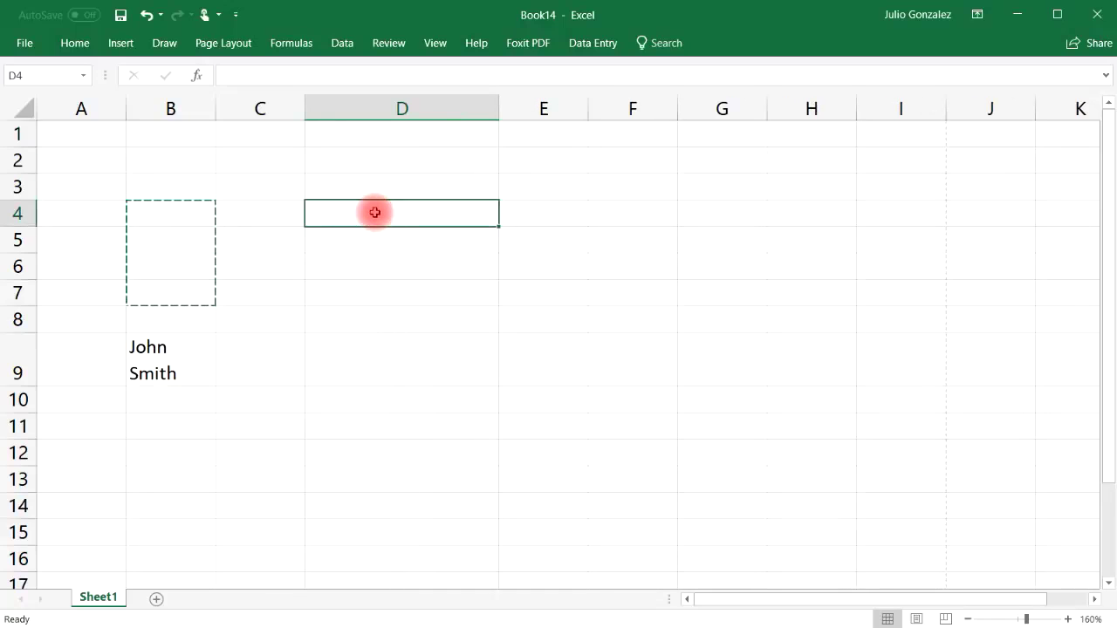
text(John Smith)
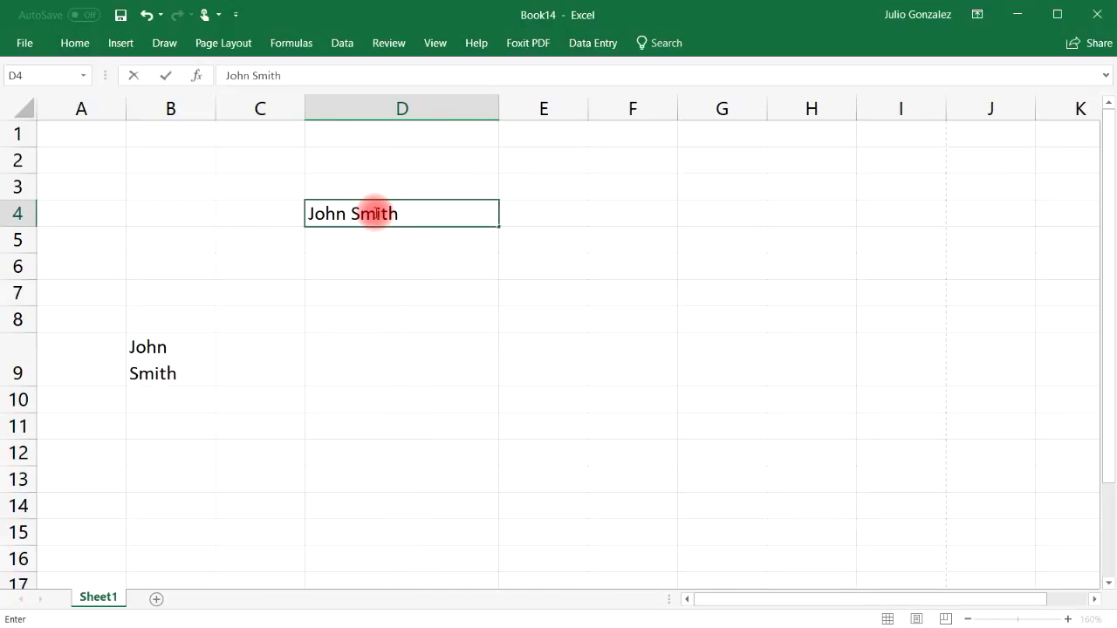
key(ctrl+Return)
key(Return)
text(Kelly Willi)
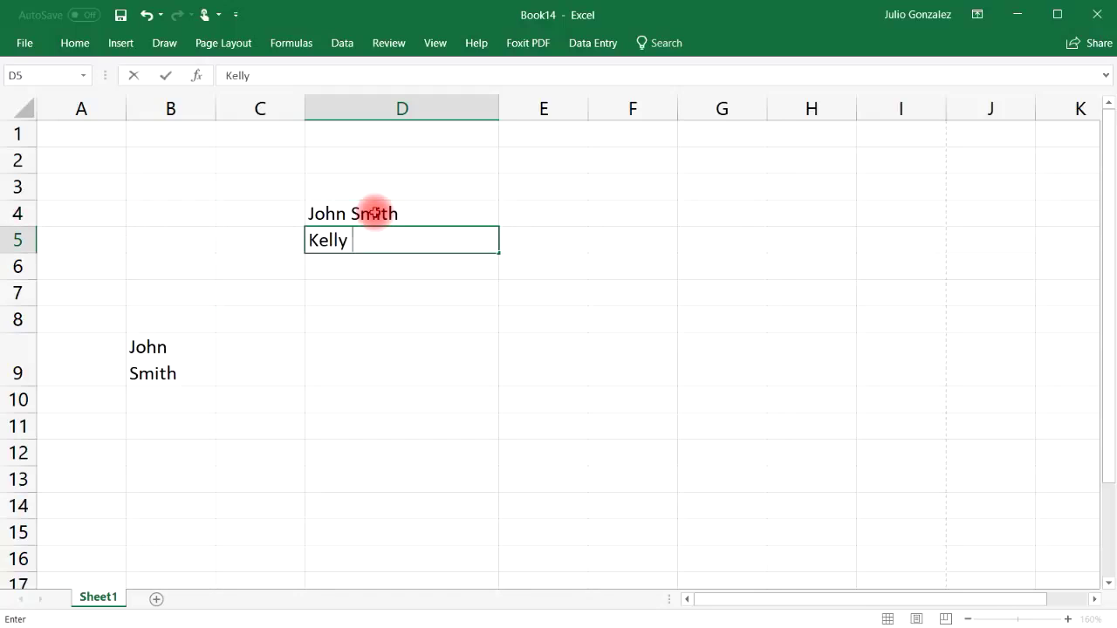
text(ams)
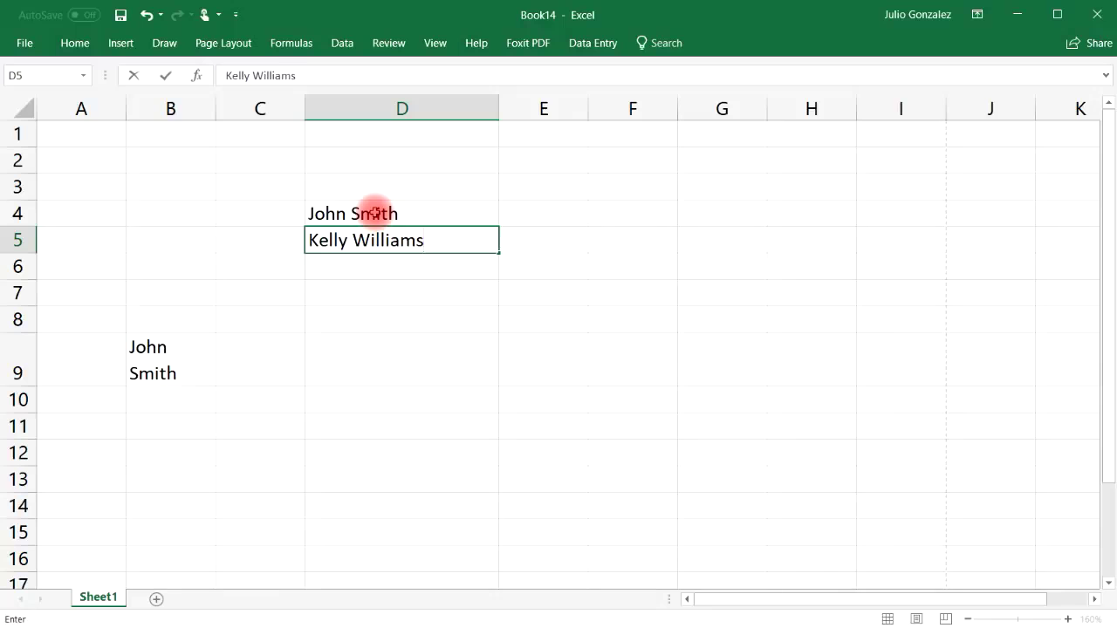
key(Return)
text(Mark)
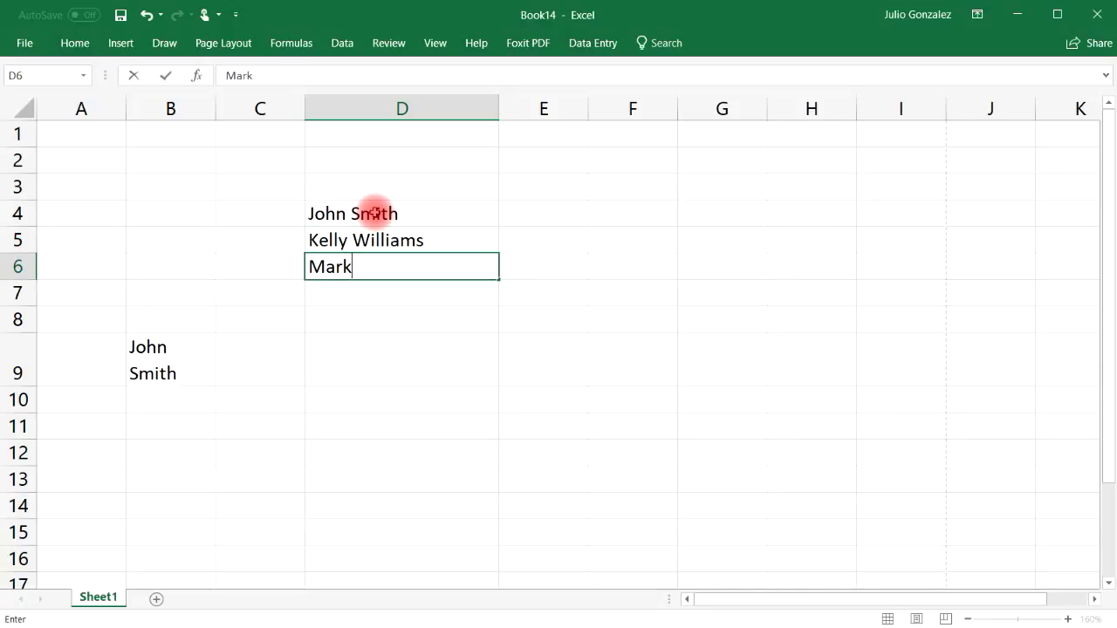
text( Johnson)
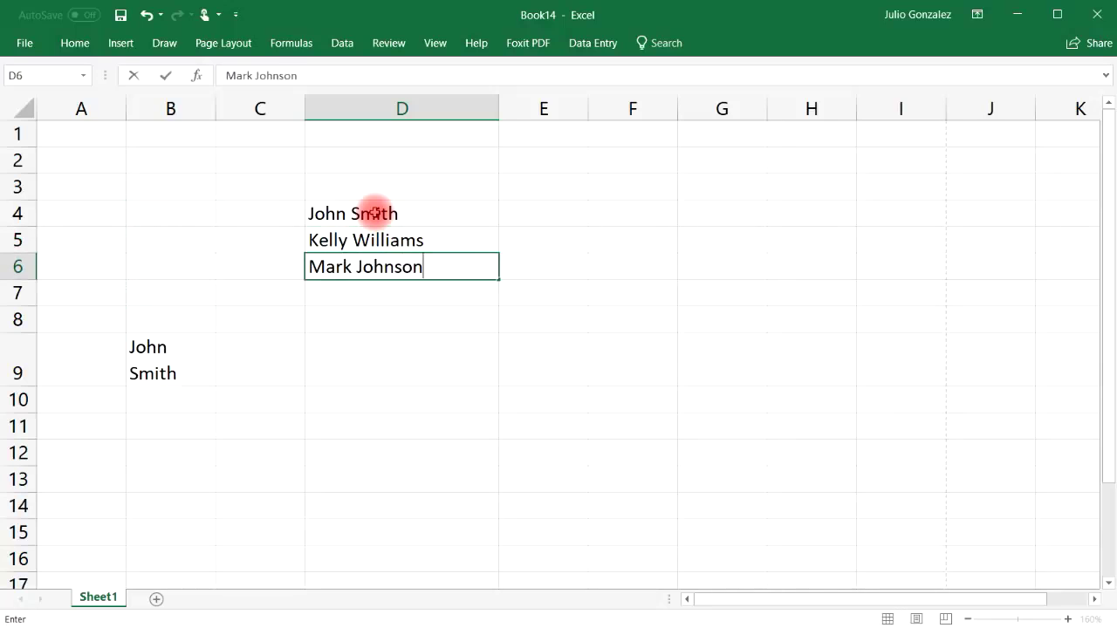
key(Left)
Step: Continue the list in column D with sample full names in cells D7 and D8
text(Li)
key(Escape)
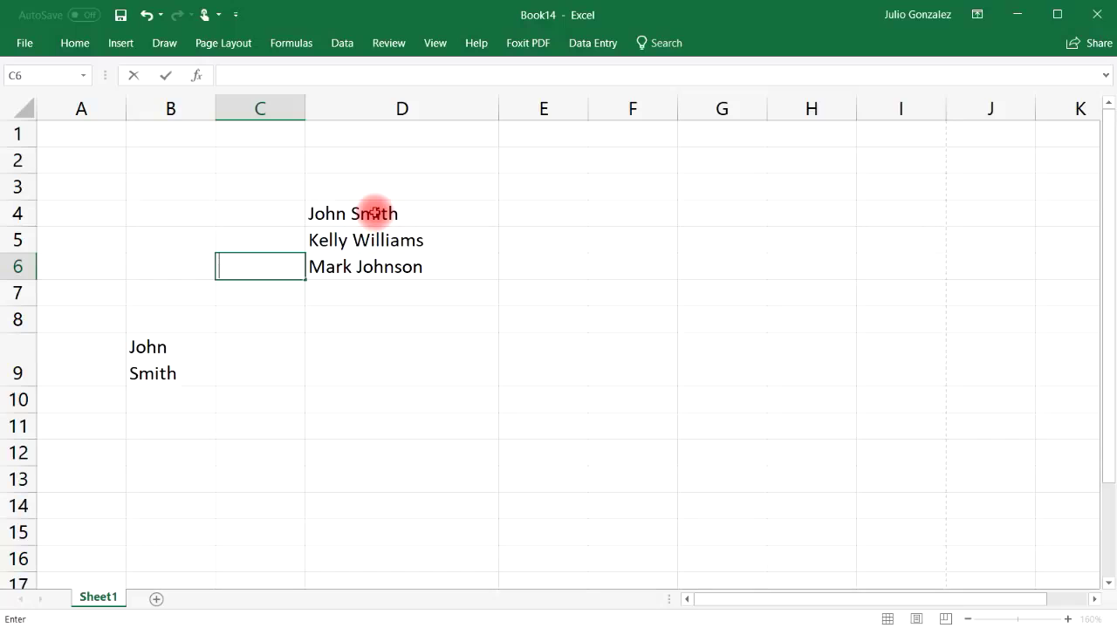
key(Down)
key(Right)
text(Lisa )
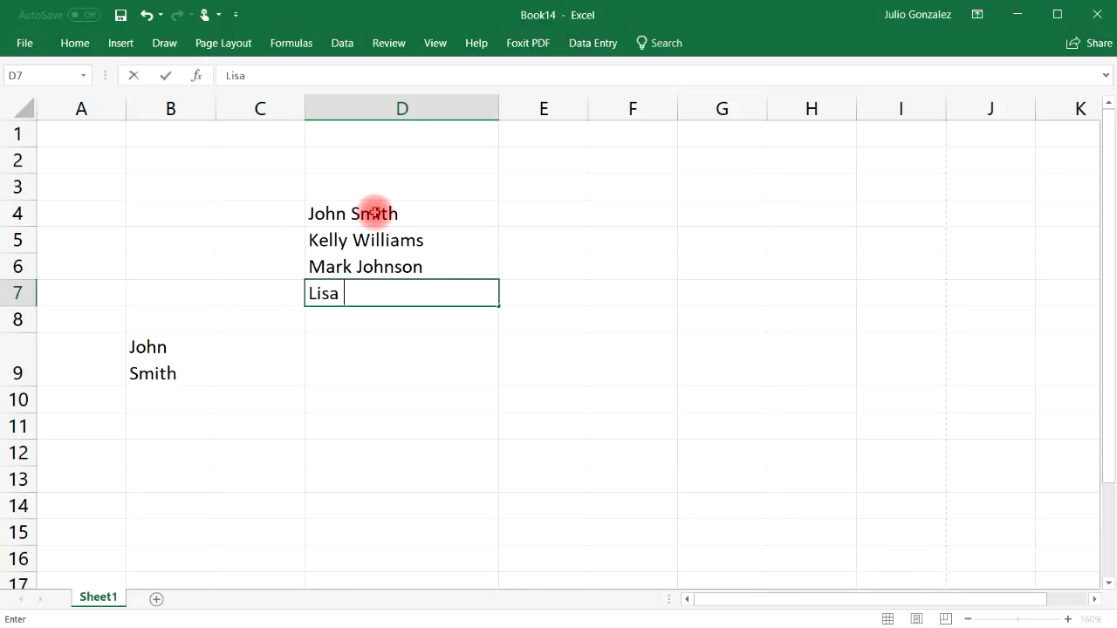
text(Adams)
key(Right)
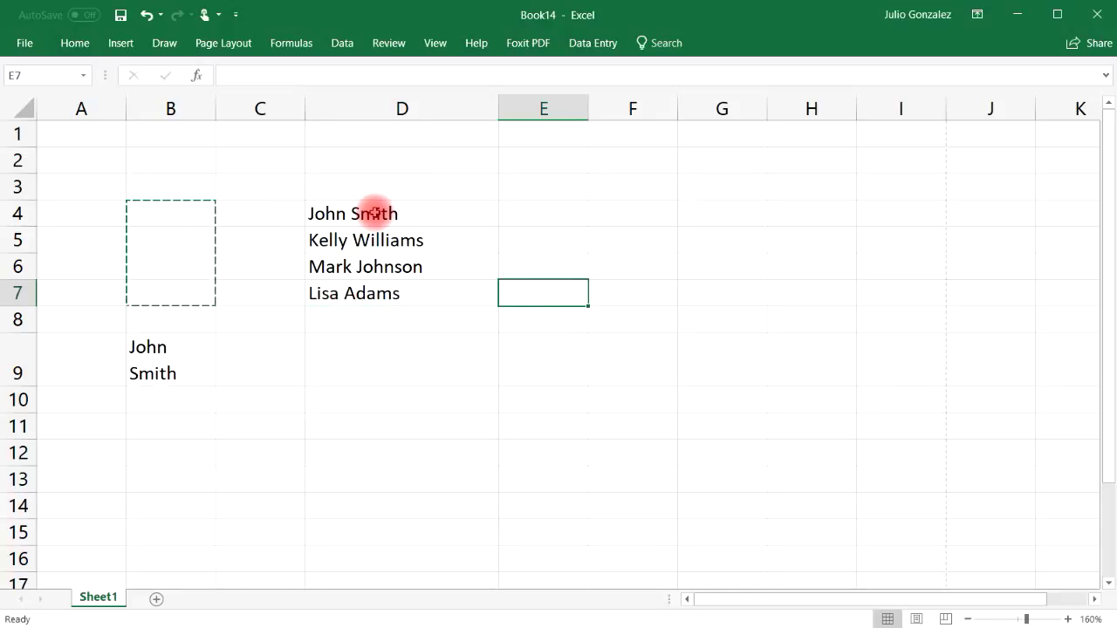
key(Down)
key(Left)
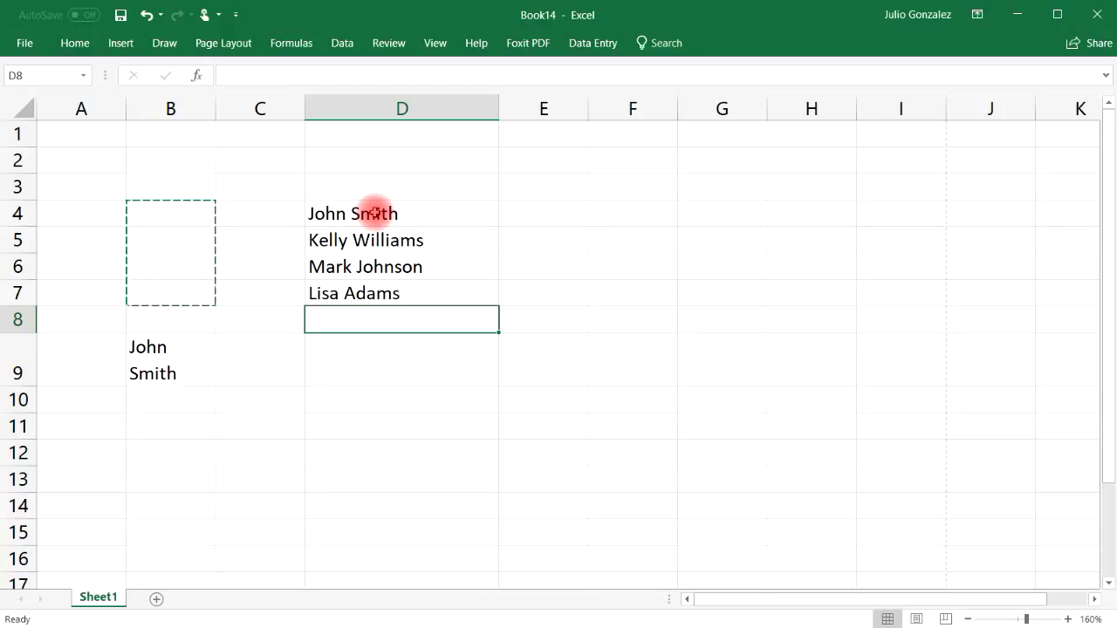
text(Jason Wilson)
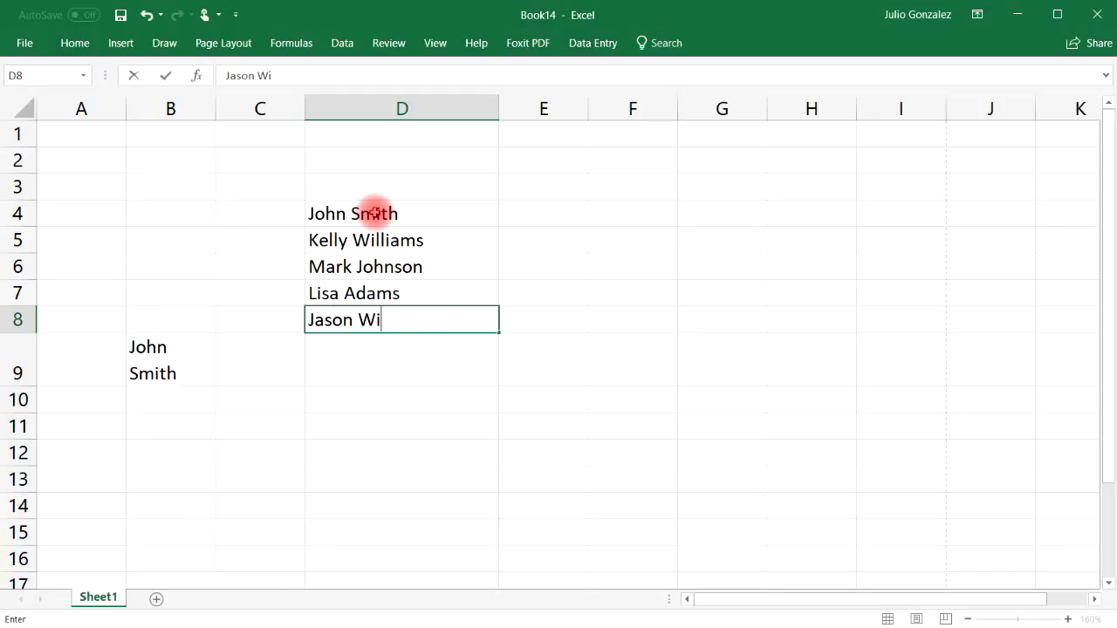
key(Tab)
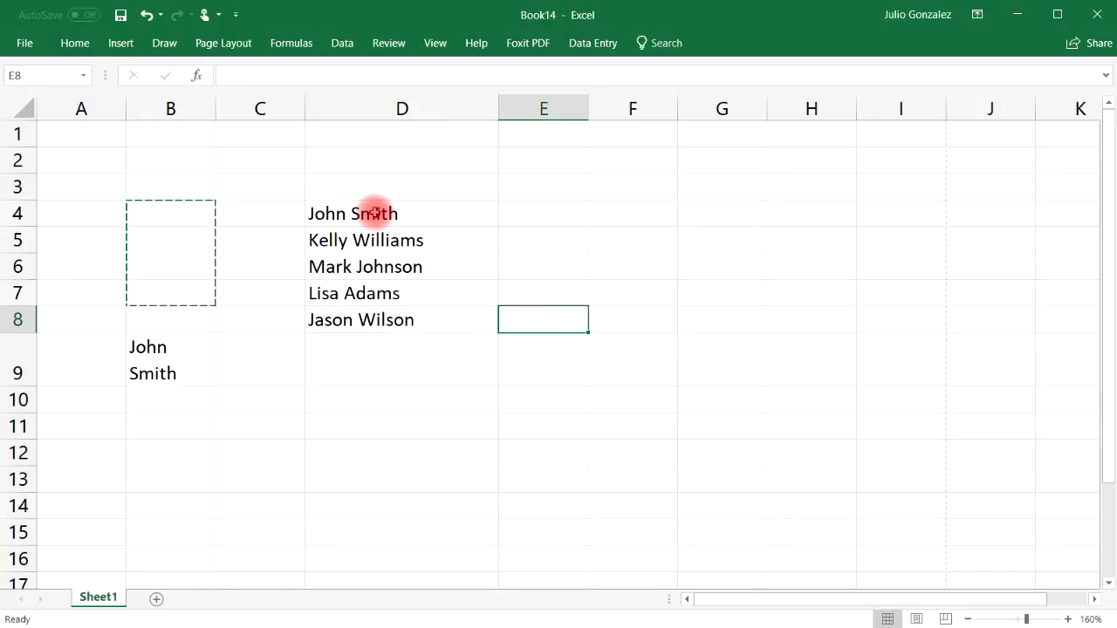
Step: Enter only the first names from D4 and D5 in E4 and E5, accepting the suggested first names through E8
key(Up)
key(Up)
key(Up)
key(Up)
text(Jo)
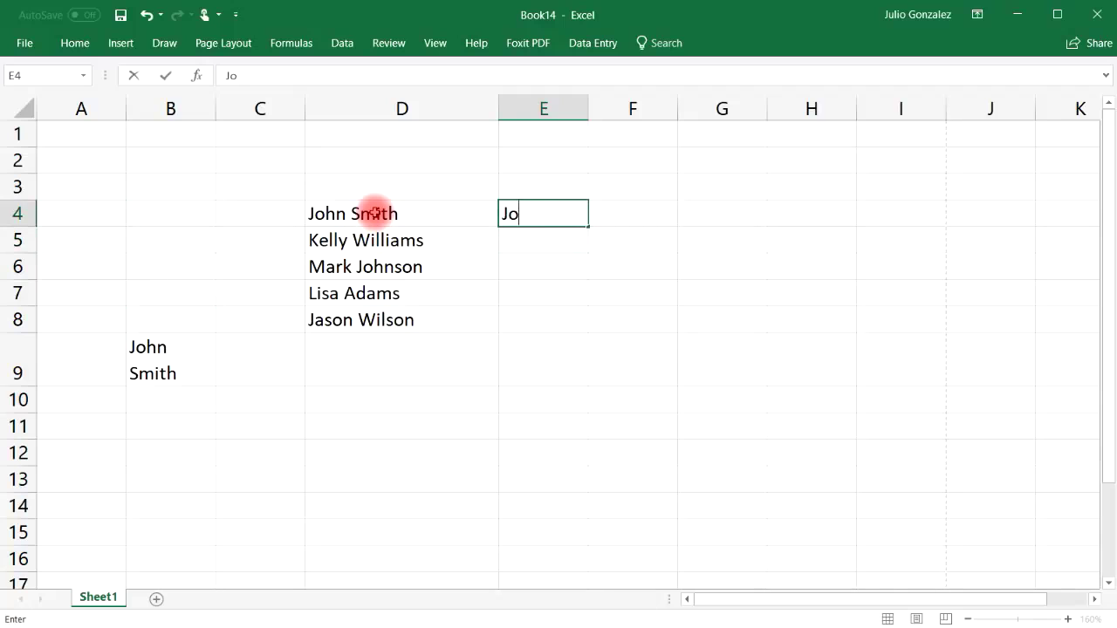
text(hnKell)
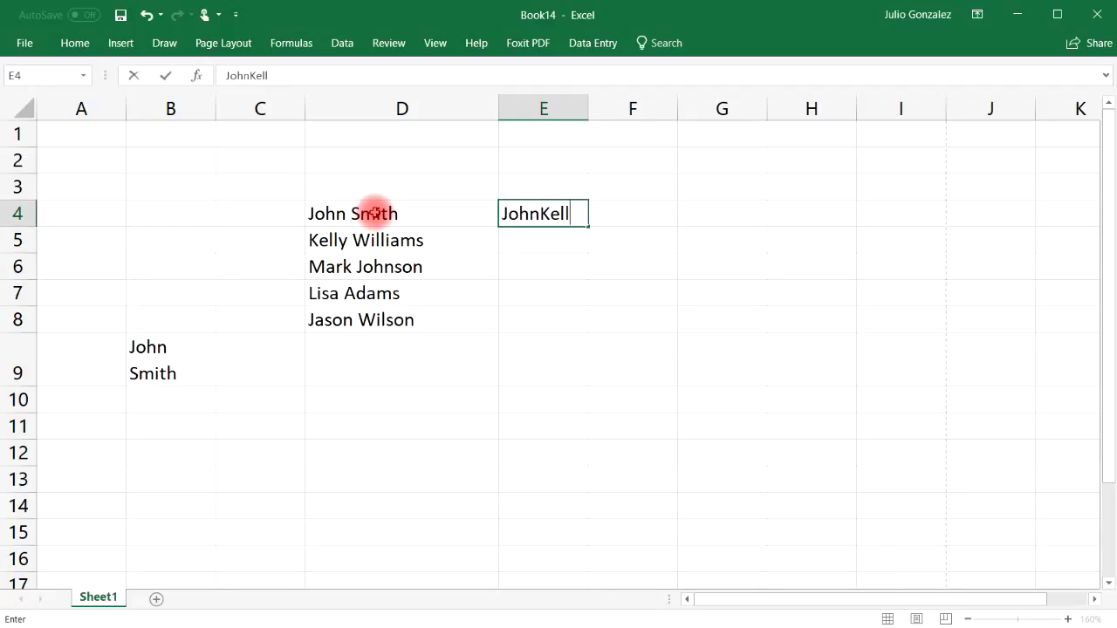
key(BackSpace)
key(BackSpace)
key(BackSpace)
key(BackSpace)
key(Return)
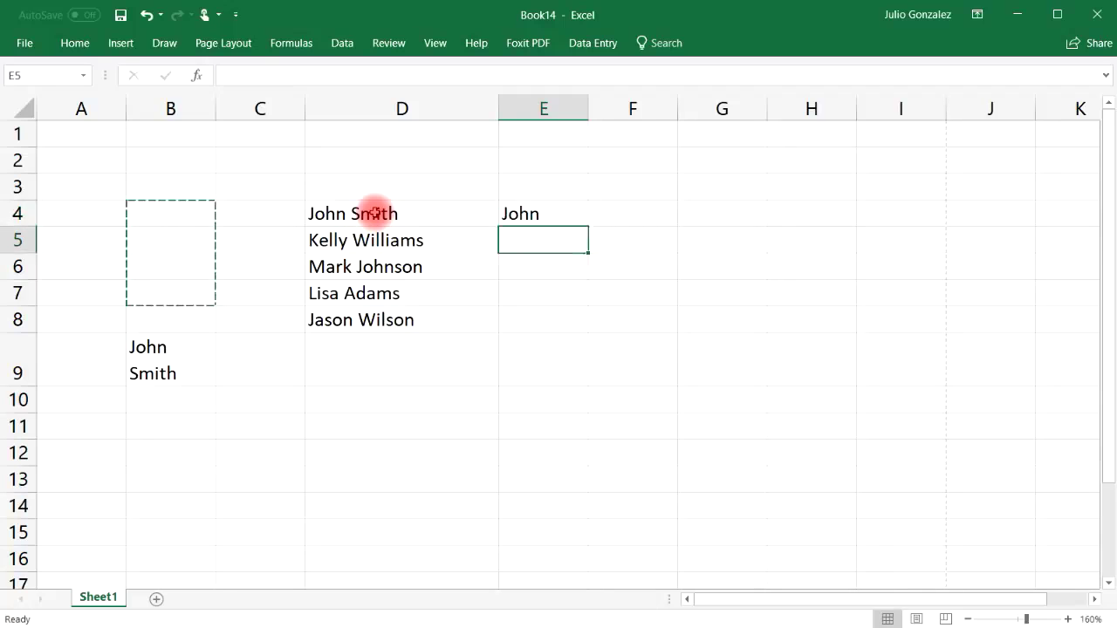
text(Kelly)
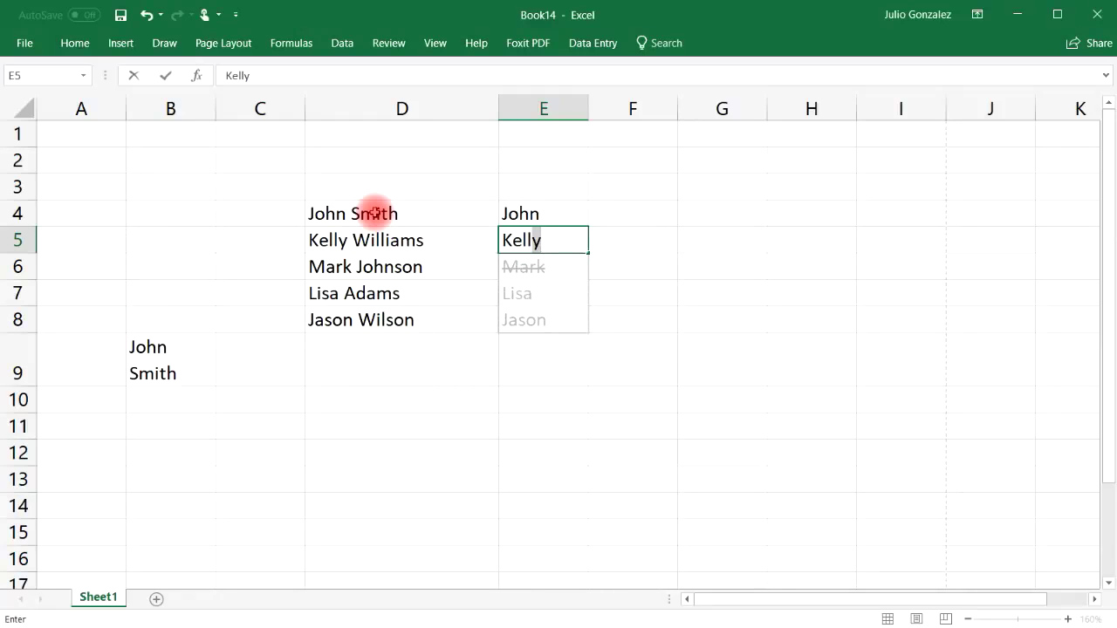
Step: Try filling the first name in E5 down through E8 with the fill handle, and undo that fill
drag(587, 253, 609, 324)
click(610, 323)
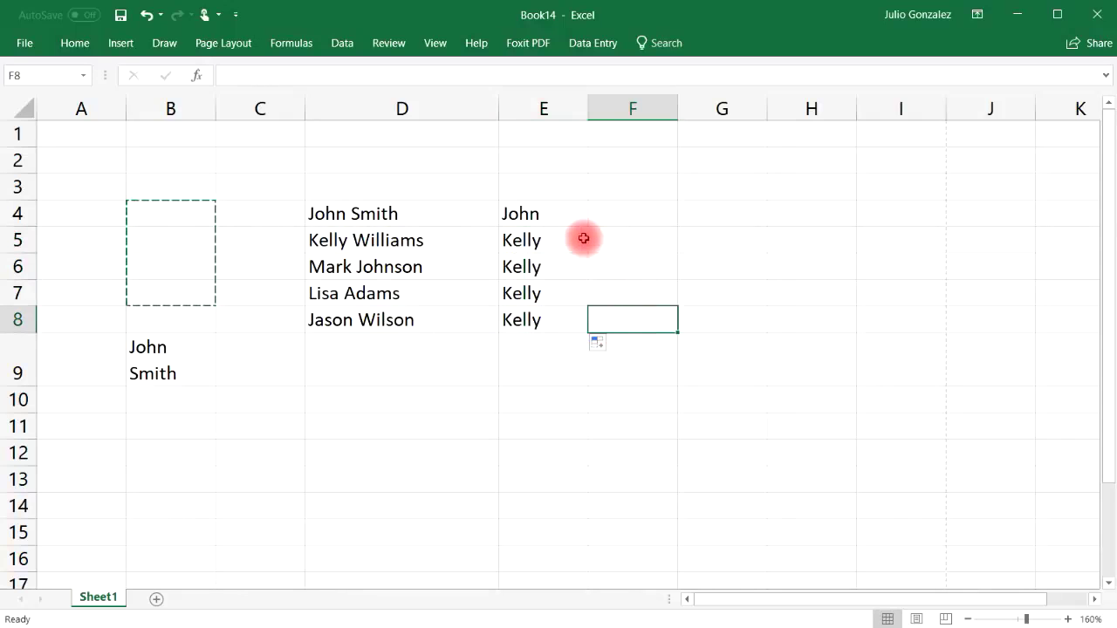
click(578, 237)
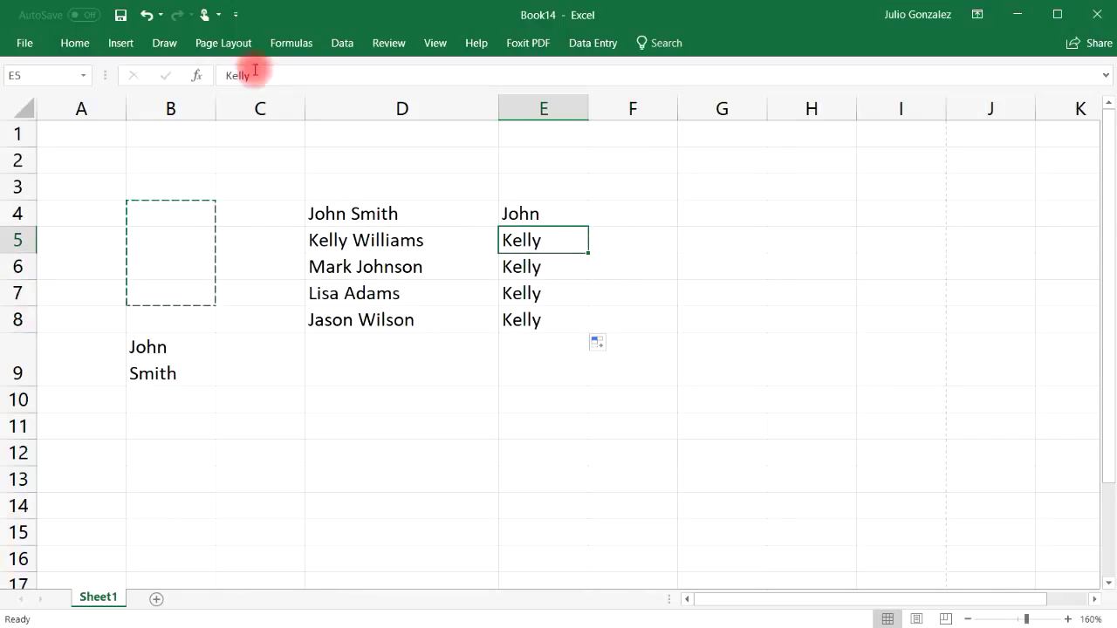
click(143, 15)
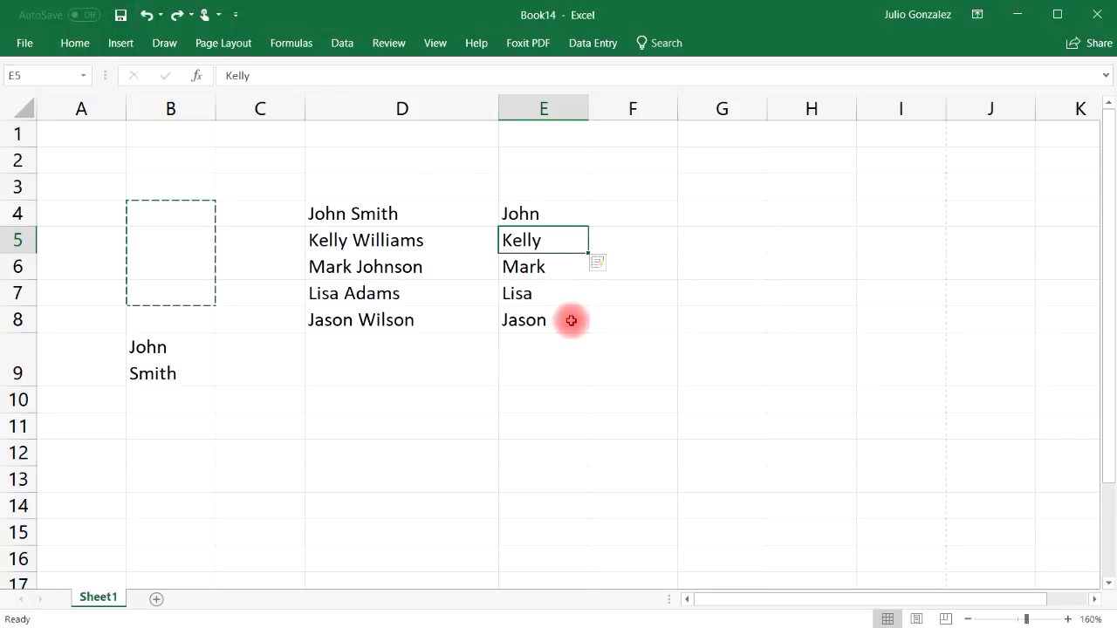
Step: Clear the first names from E6:E8, leaving the two examples in E4 and E5
double_click(530, 264)
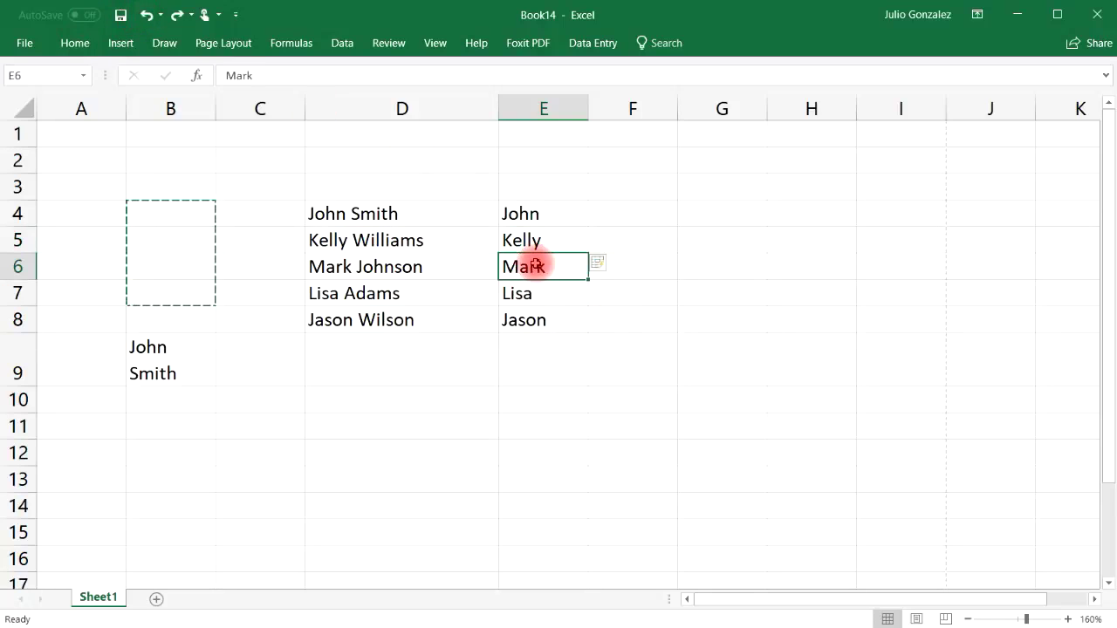
click(611, 289)
drag(562, 262, 532, 320)
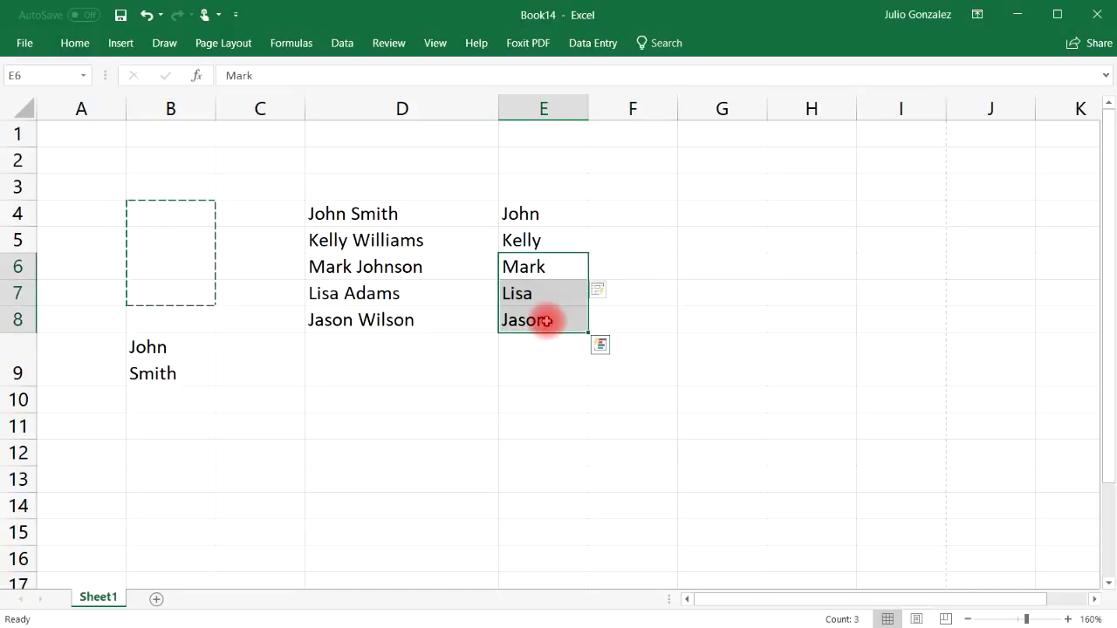
key(Delete)
Step: Try filling the two example first names in E4:E5 down through E8, and undo that fill
drag(556, 215, 585, 328)
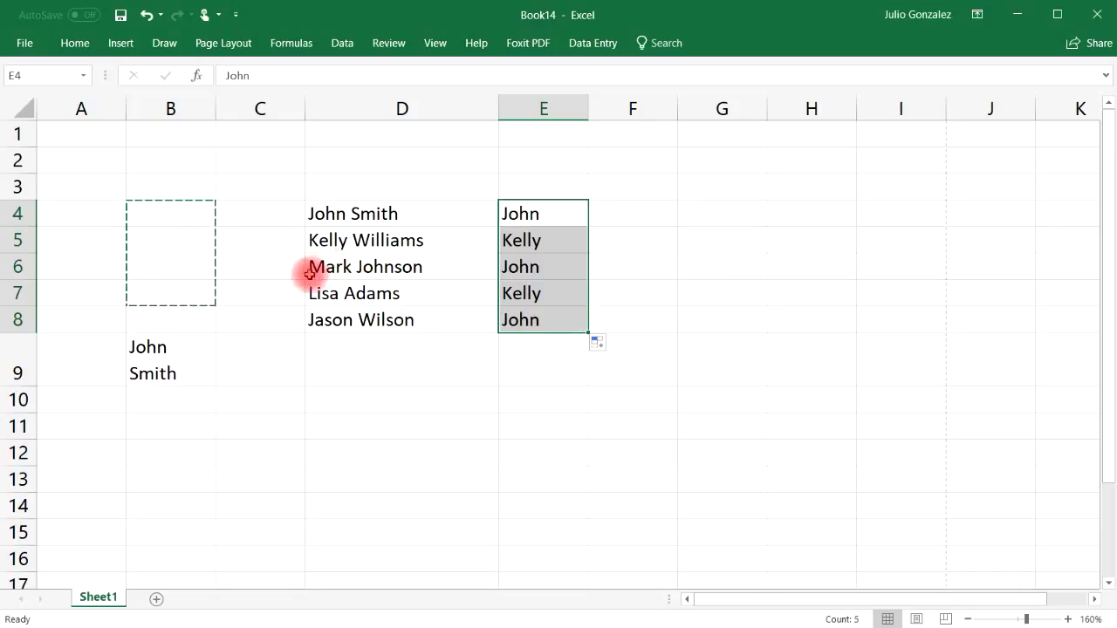
click(145, 15)
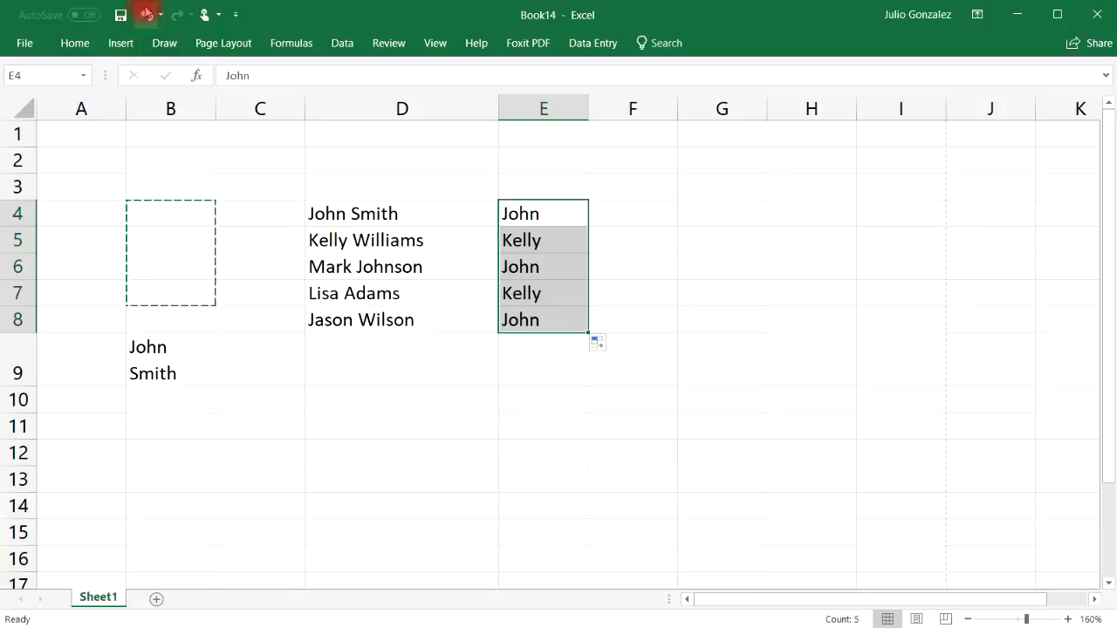
click(561, 279)
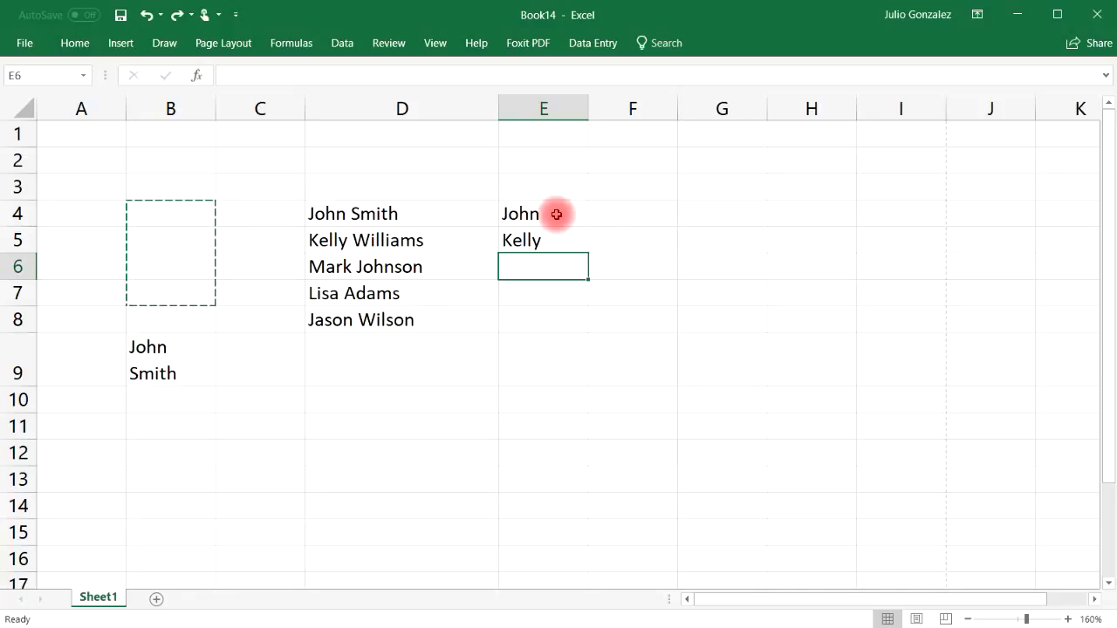
Step: Try Flash Fill with both example cells E4:E5 selected, and dismiss the resulting message
drag(555, 215, 557, 240)
key(ctrl+e)
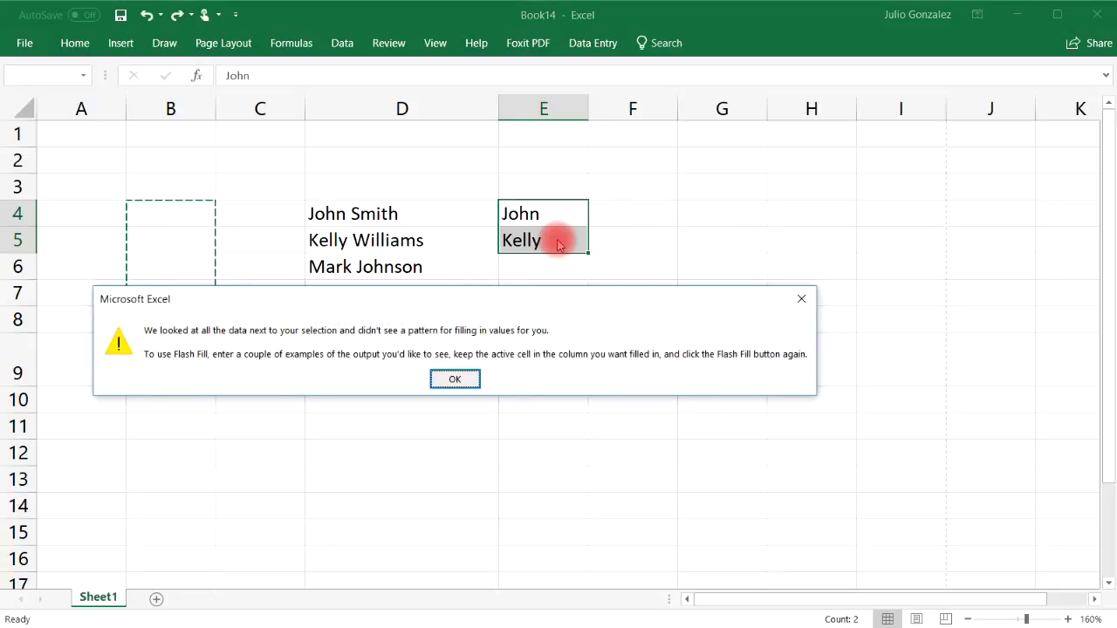
click(461, 378)
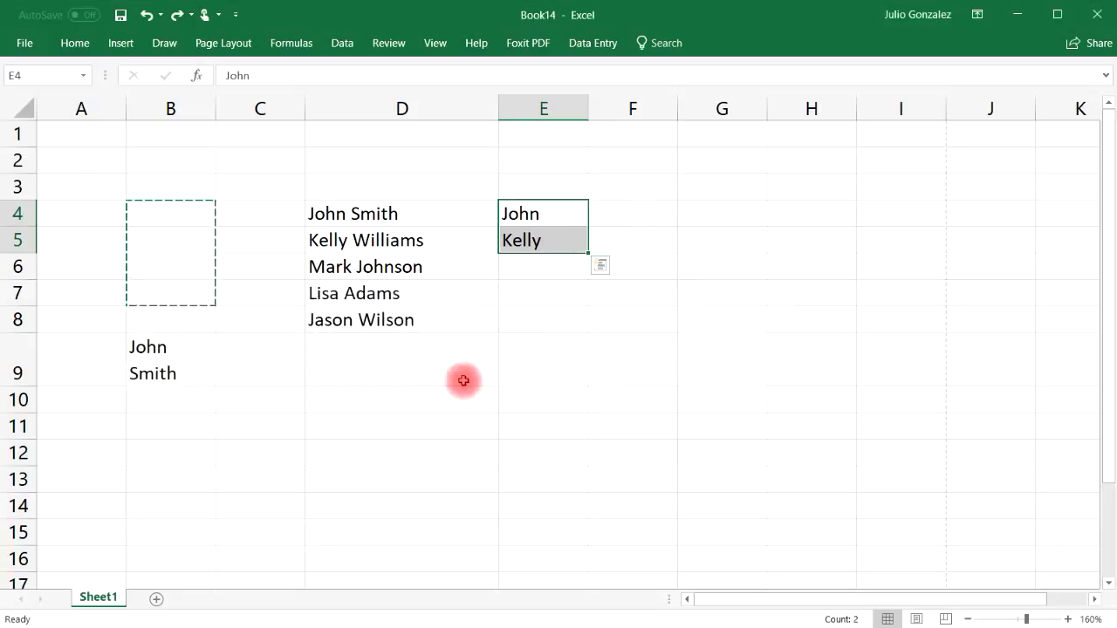
click(558, 271)
Step: Flash Fill the first names in column E from cell E4 alone, and undo the fill
click(555, 215)
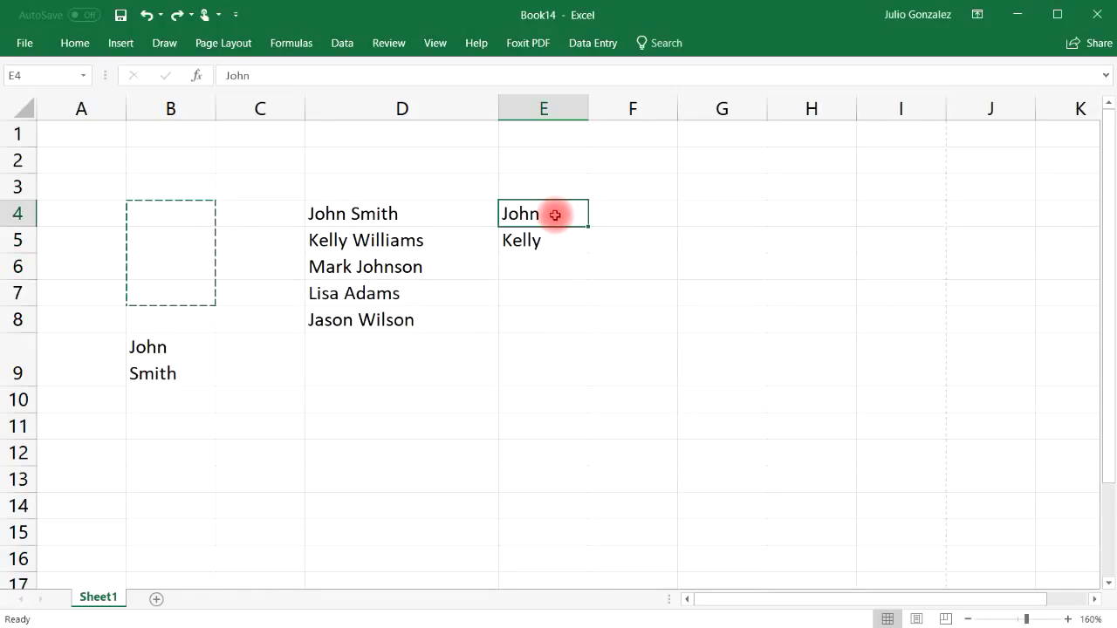
key(ctrl+e)
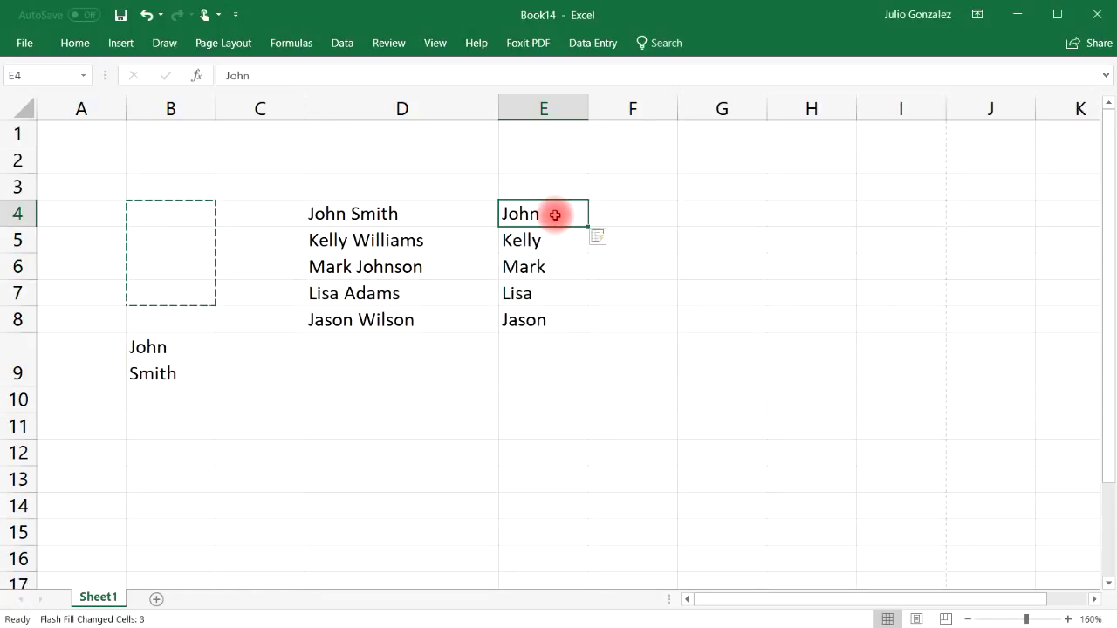
click(145, 15)
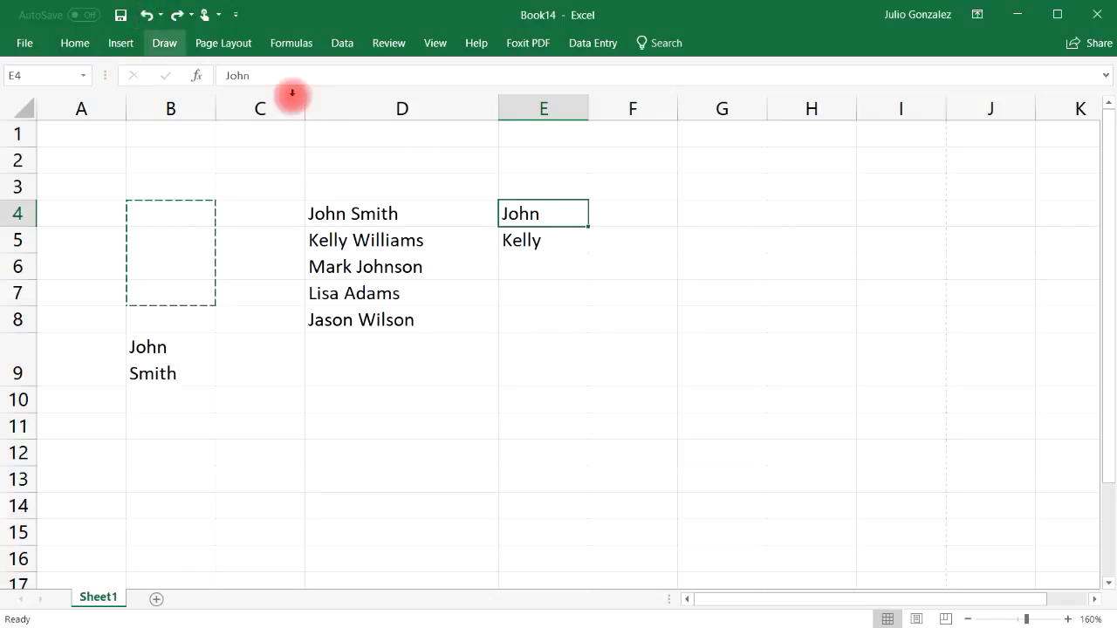
Step: Flash Fill the remaining first names in E6:E8 from cell E5, and select F4
click(543, 242)
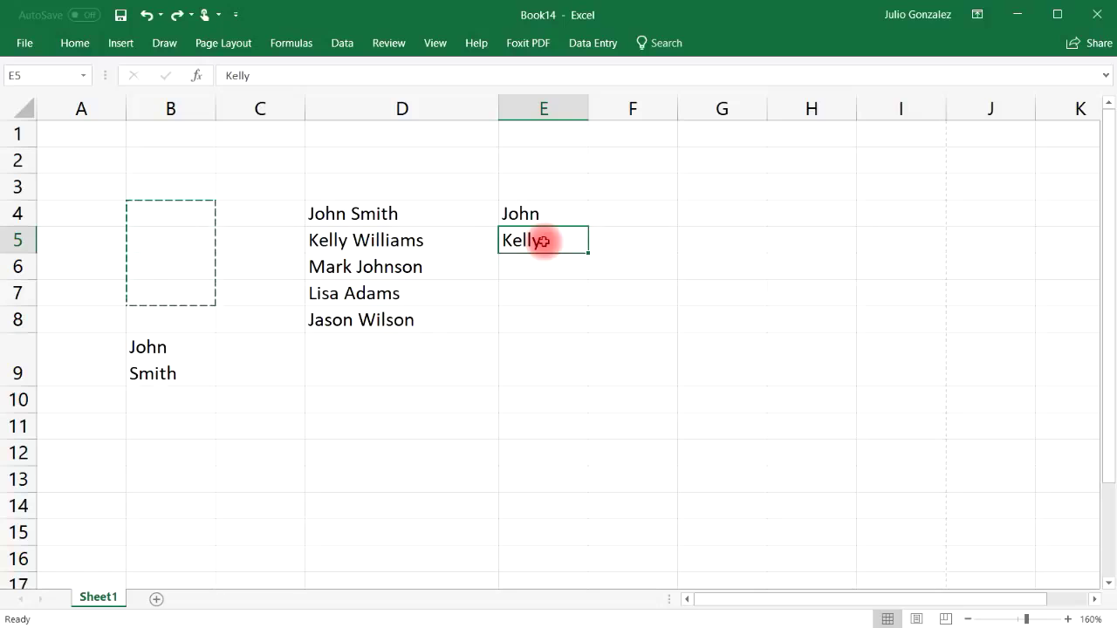
key(ctrl+e)
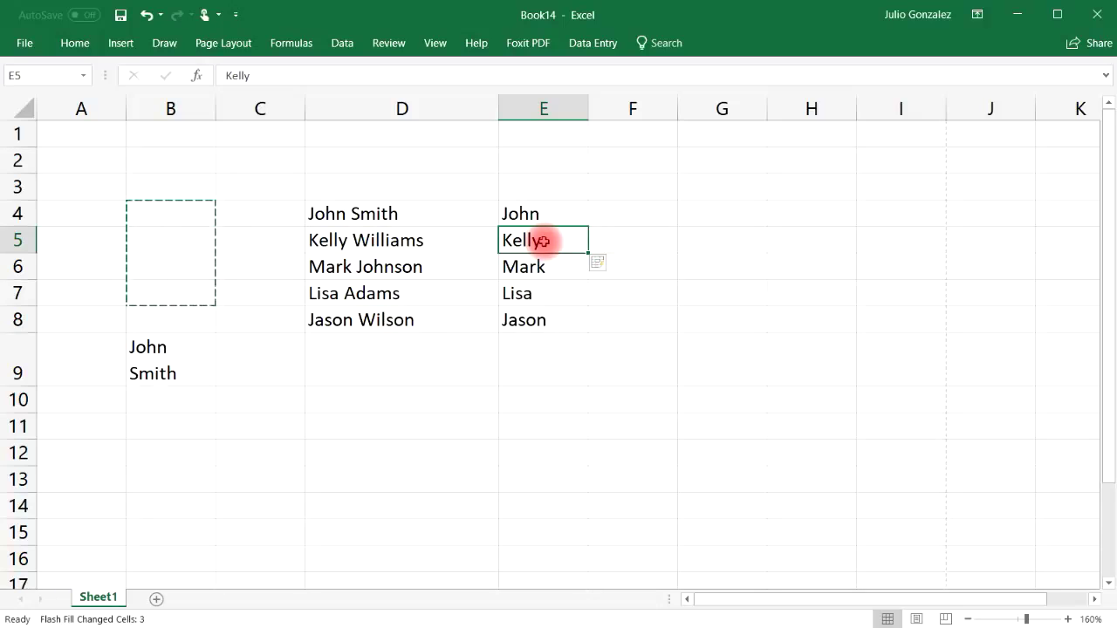
click(650, 218)
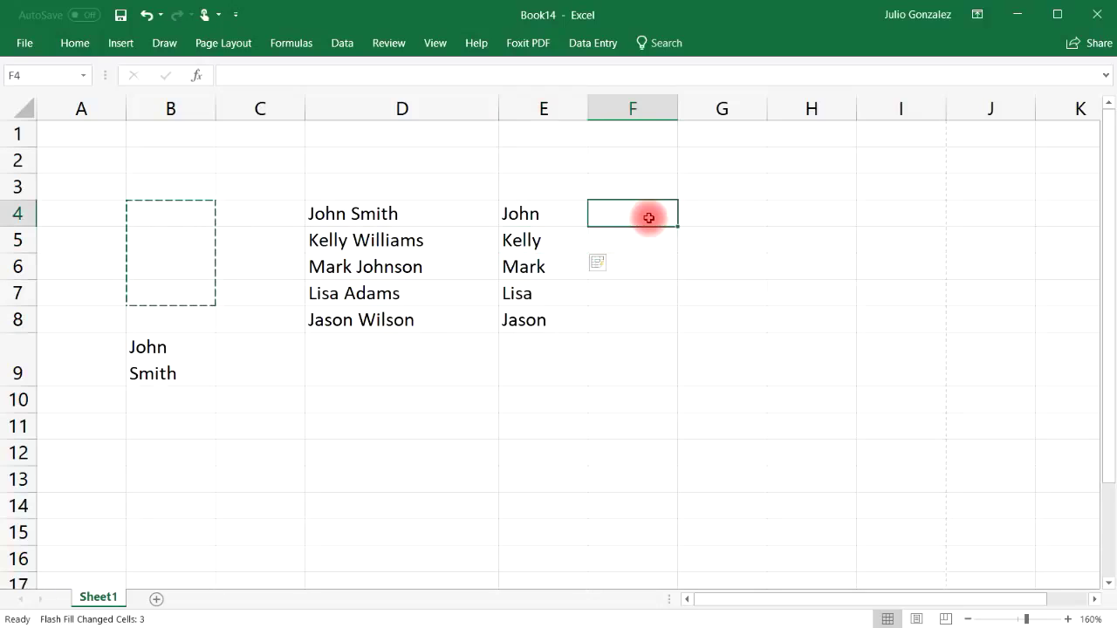
Step: Enter the last name from D4 in F4 and Flash Fill the remaining last names down column F
text(Smith)
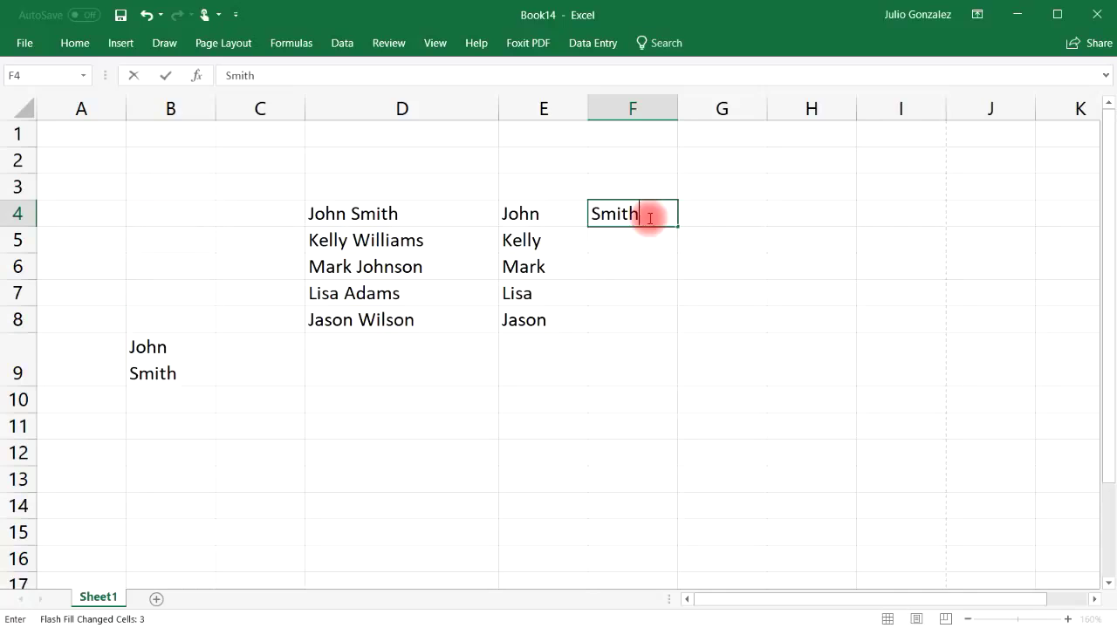
key(Return)
click(645, 212)
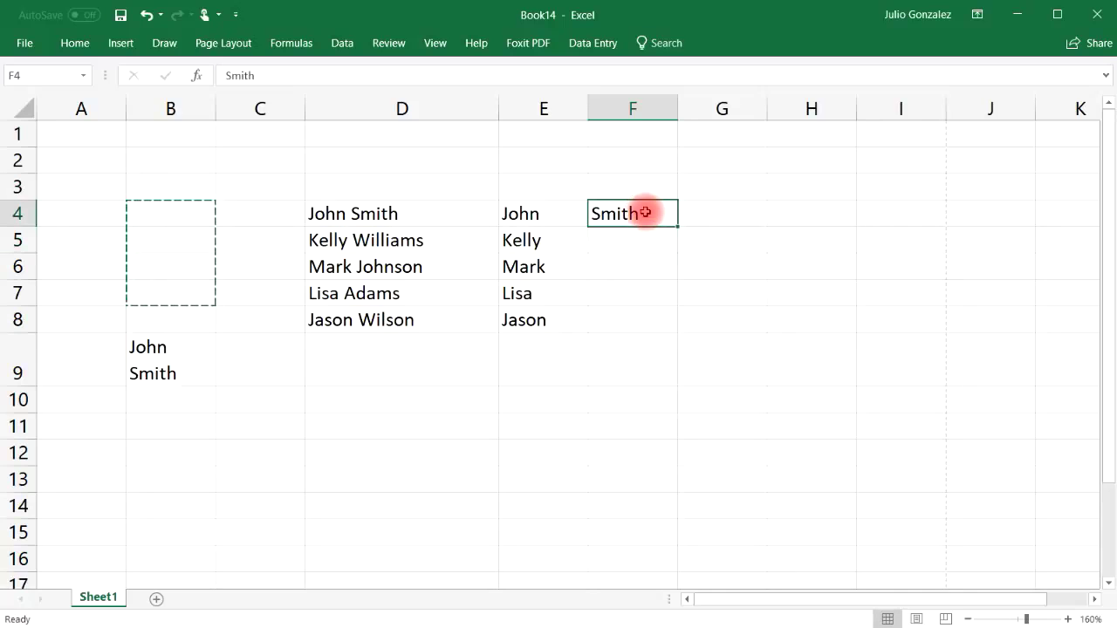
key(ctrl+e)
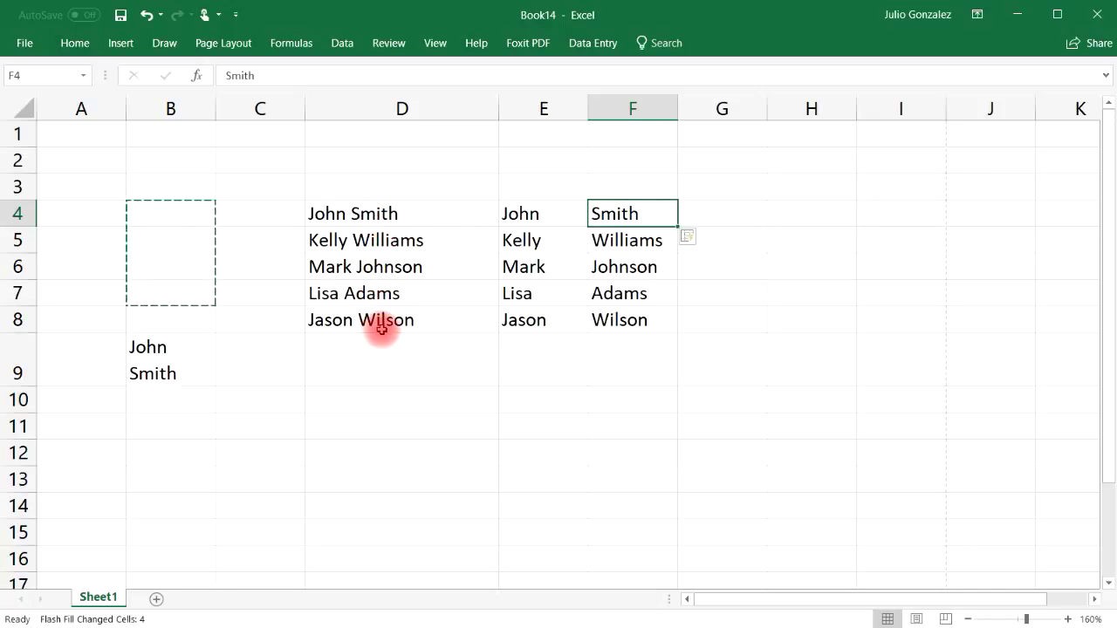
click(385, 217)
click(382, 261)
click(385, 238)
click(387, 318)
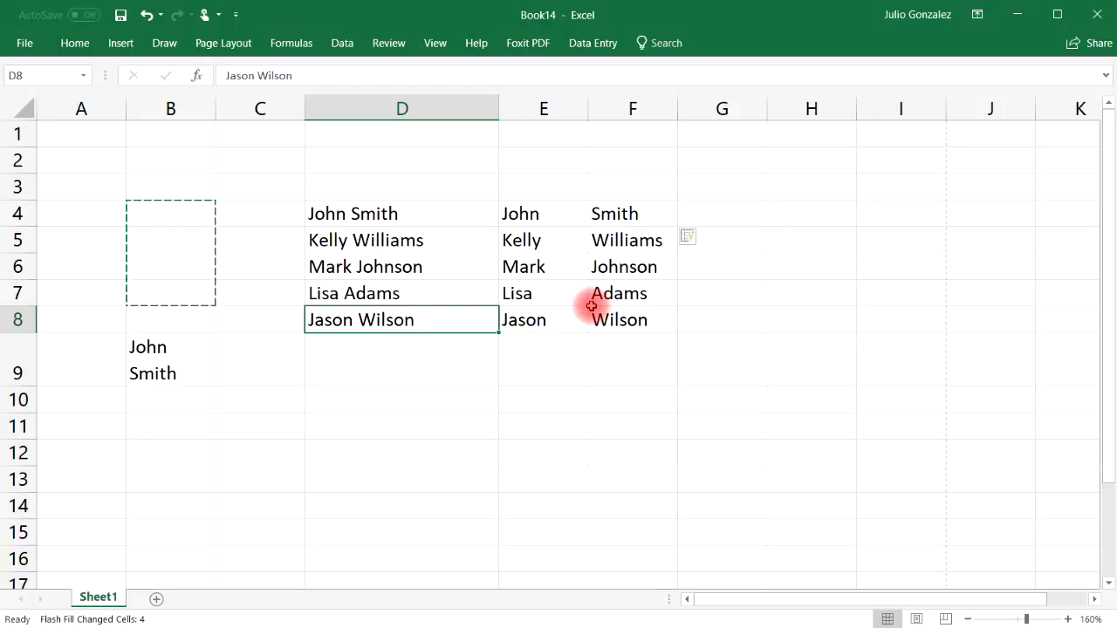
Step: Enter the first name from D4 in G4 and Flash Fill the remaining first names down column G
click(740, 210)
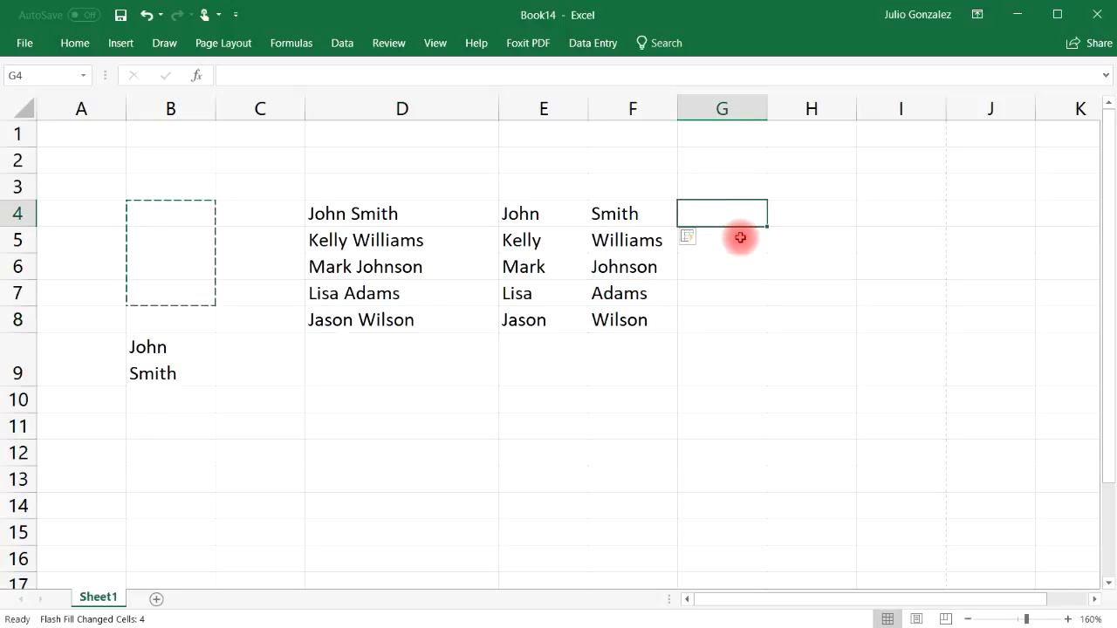
click(741, 238)
click(731, 262)
click(730, 206)
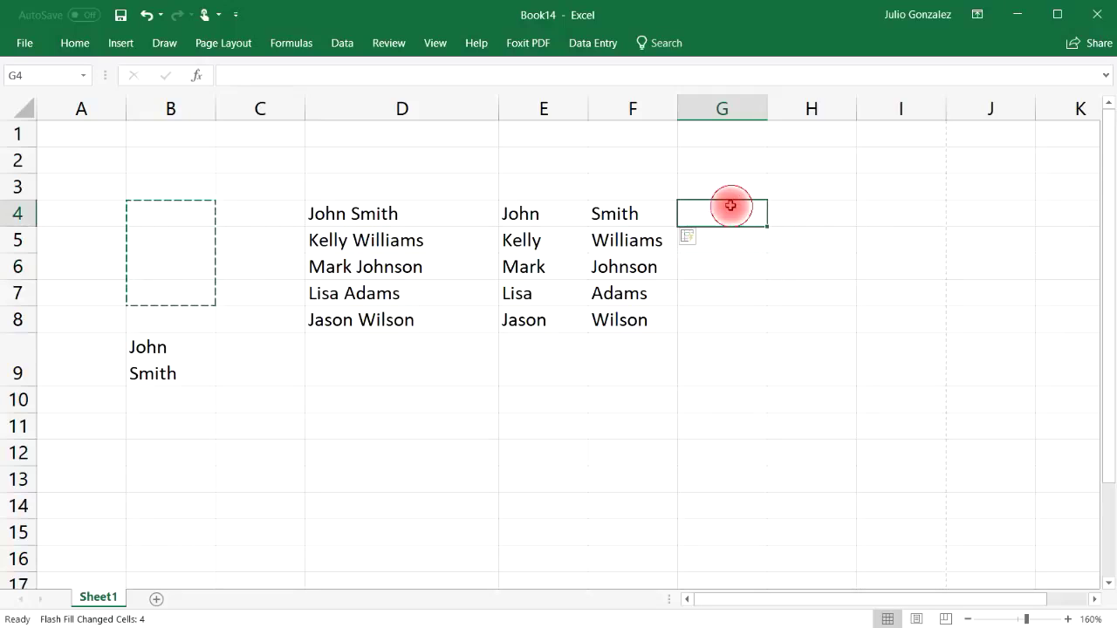
text(John)
key(Tab)
click(730, 206)
key(ctrl+e)
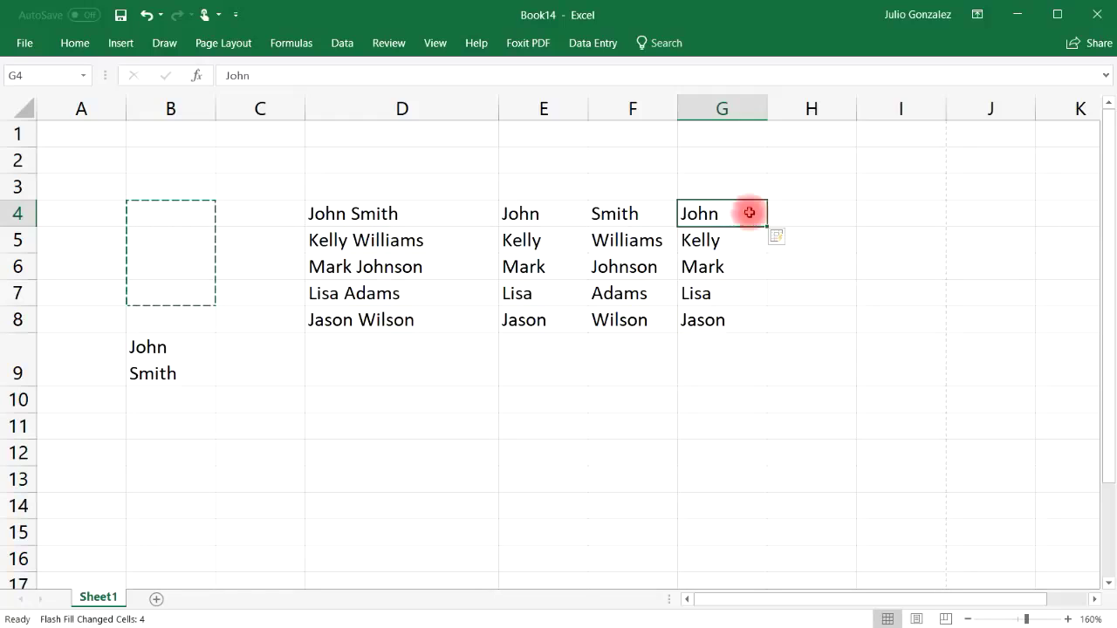
click(698, 399)
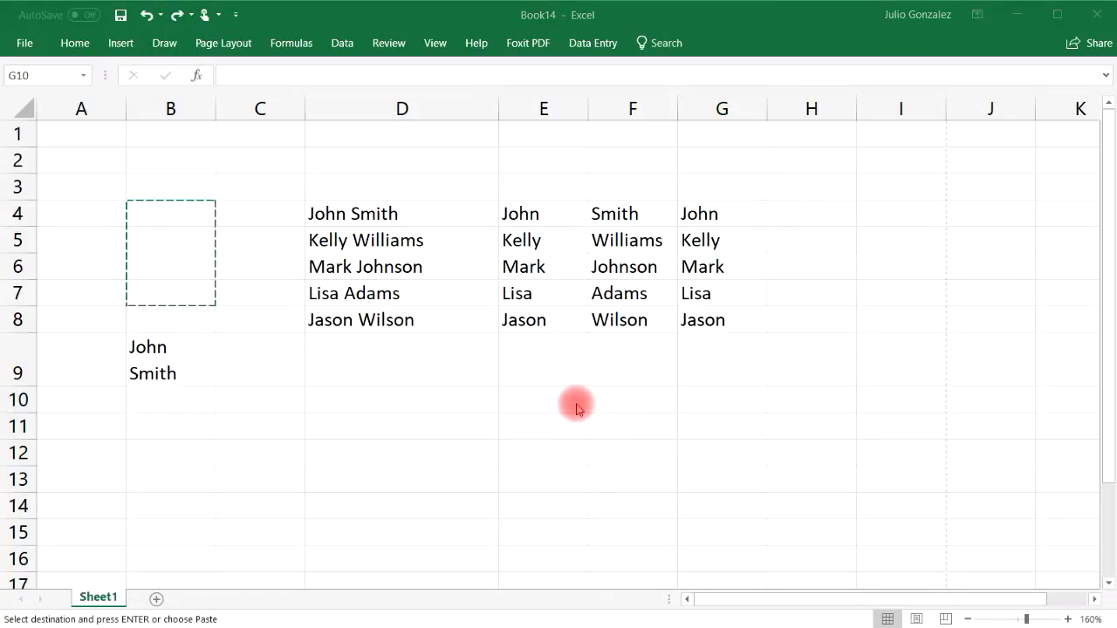
Step: Find all cells containing the first name from D5, and go to the matches in E5 and G5
click(541, 395)
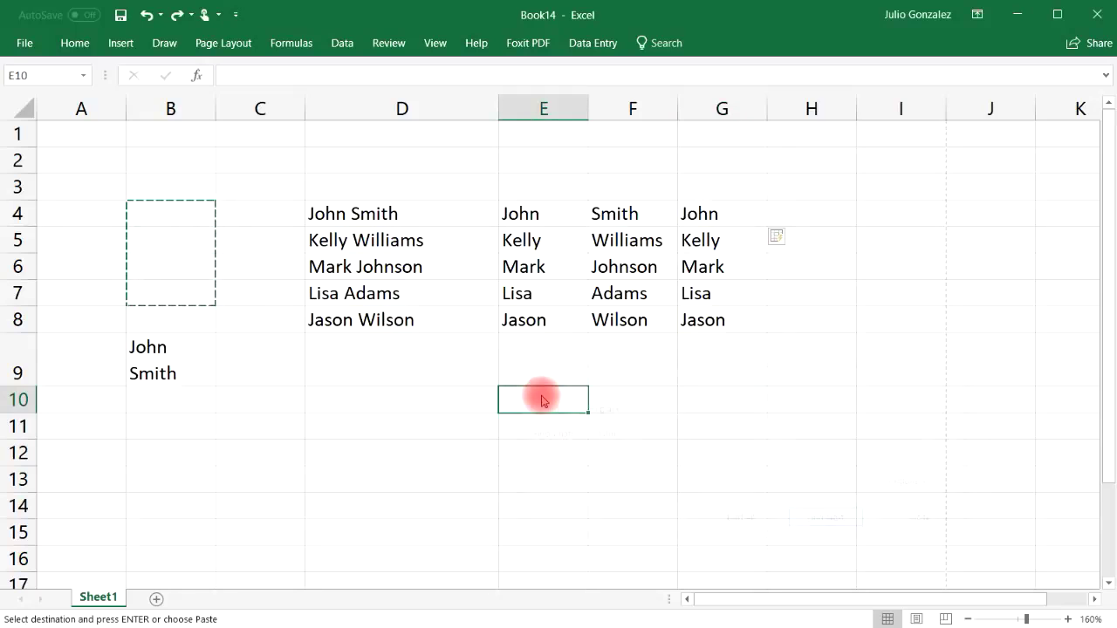
key(ctrl+f)
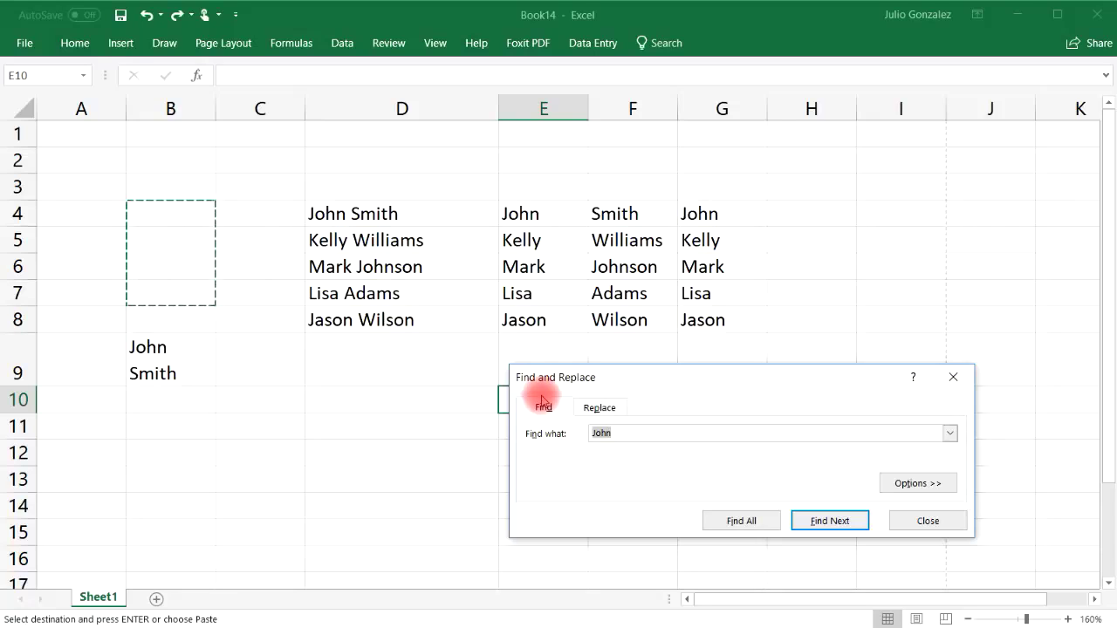
key(BackSpace)
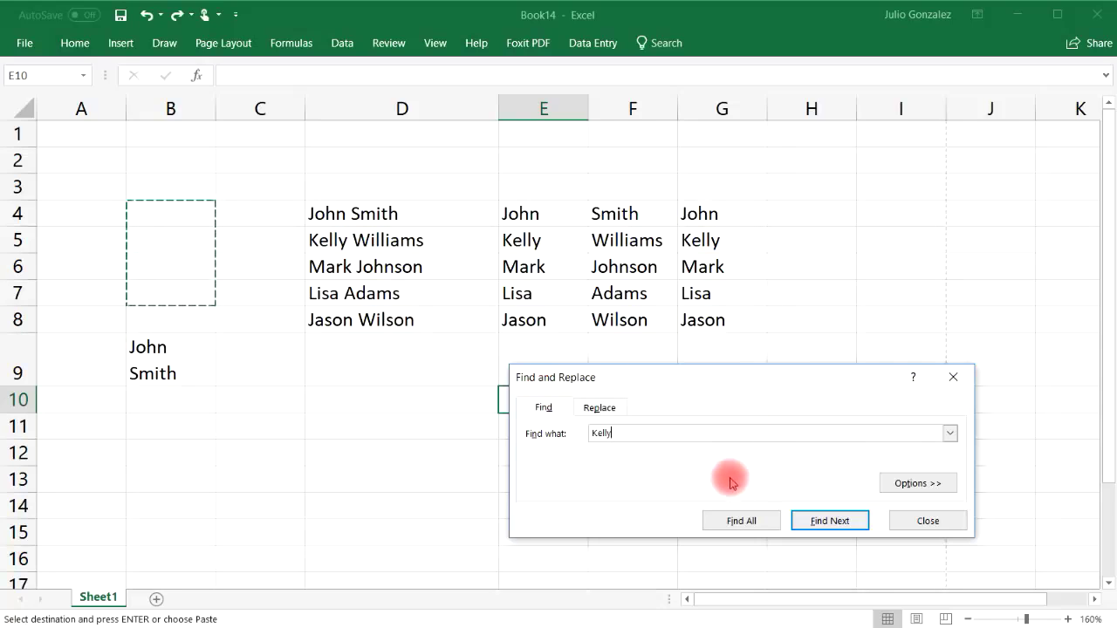
click(733, 521)
drag(731, 380, 739, 348)
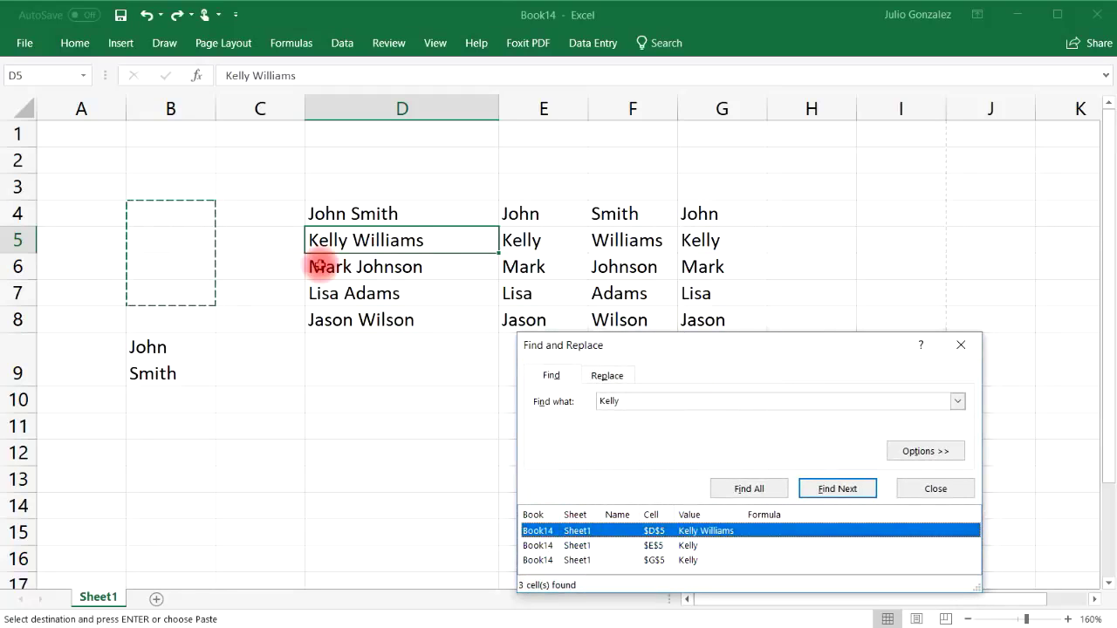
click(687, 546)
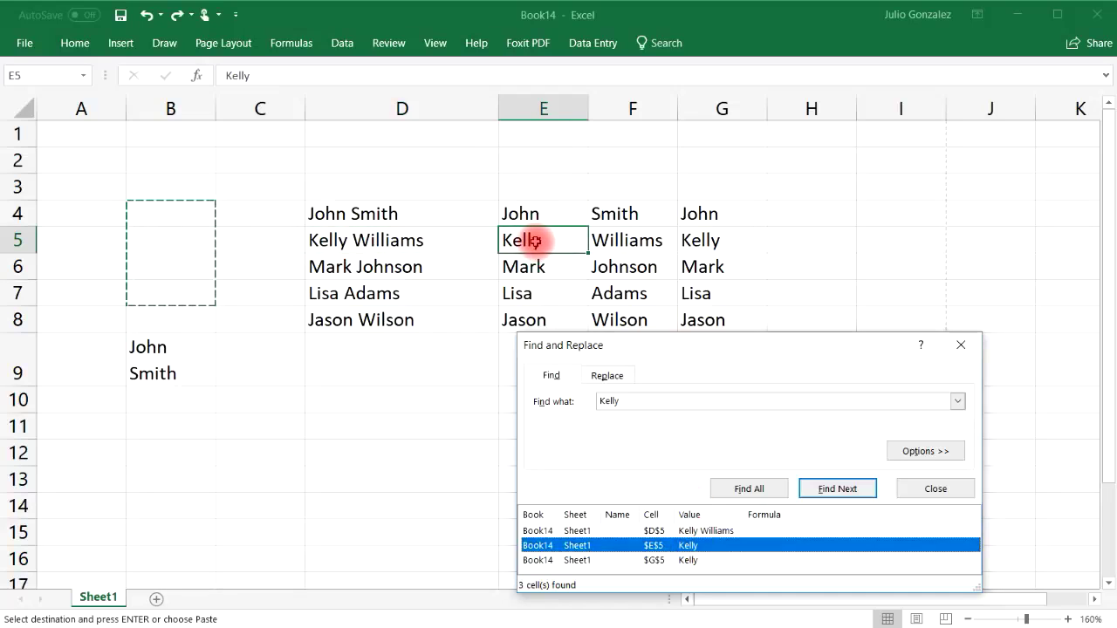
click(698, 560)
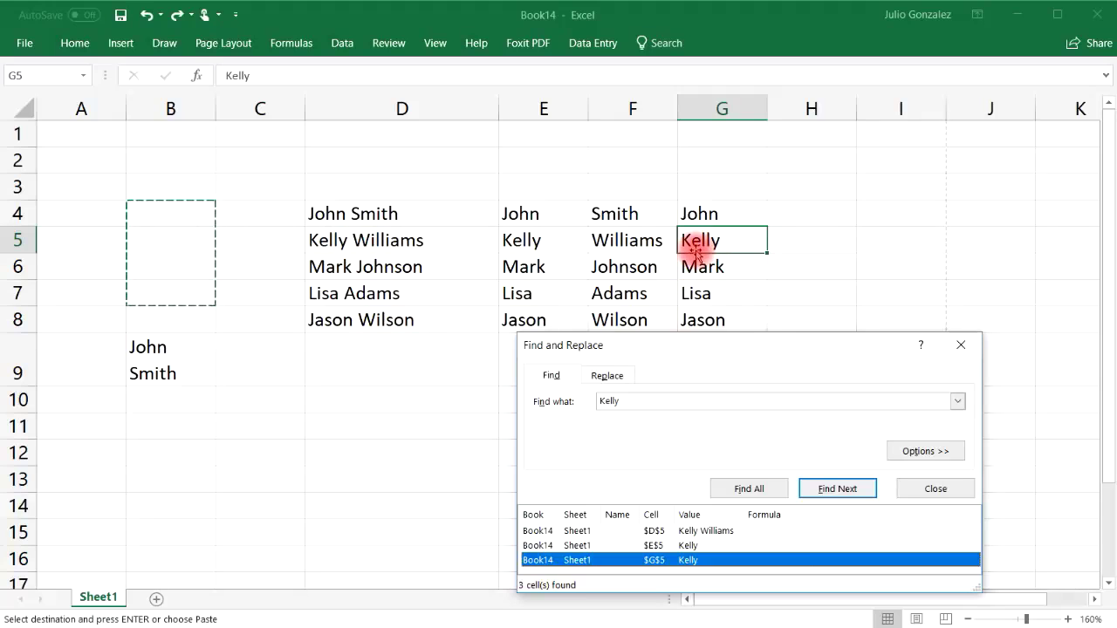
Step: Find all cells containing the first name from D8, and go to the matches in E8 and G8
click(636, 401)
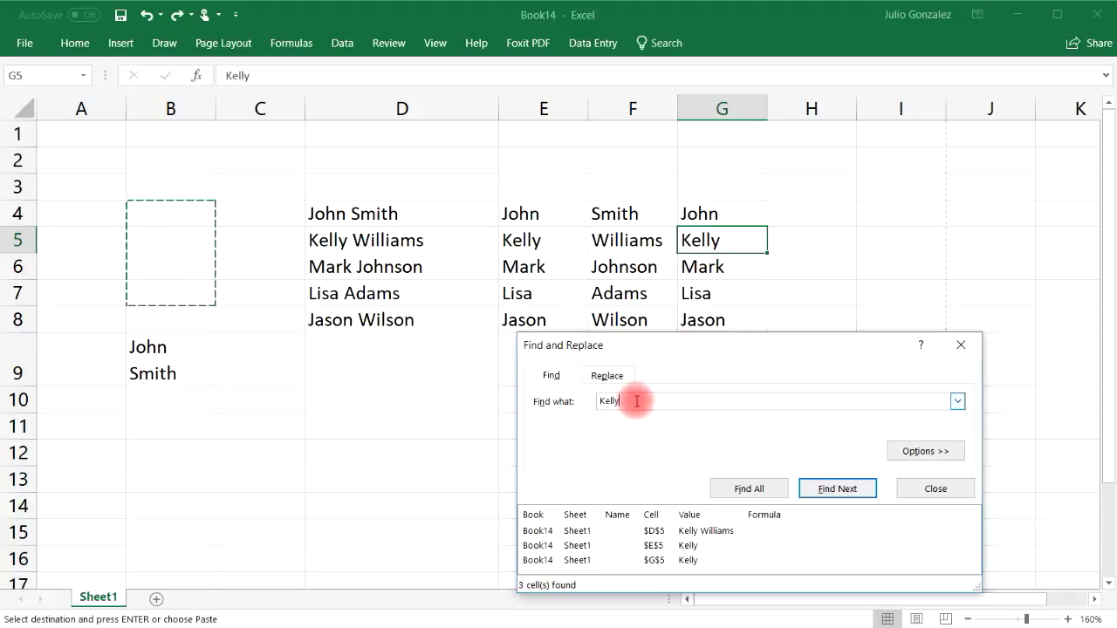
key(BackSpace)
text(Jason)
click(749, 488)
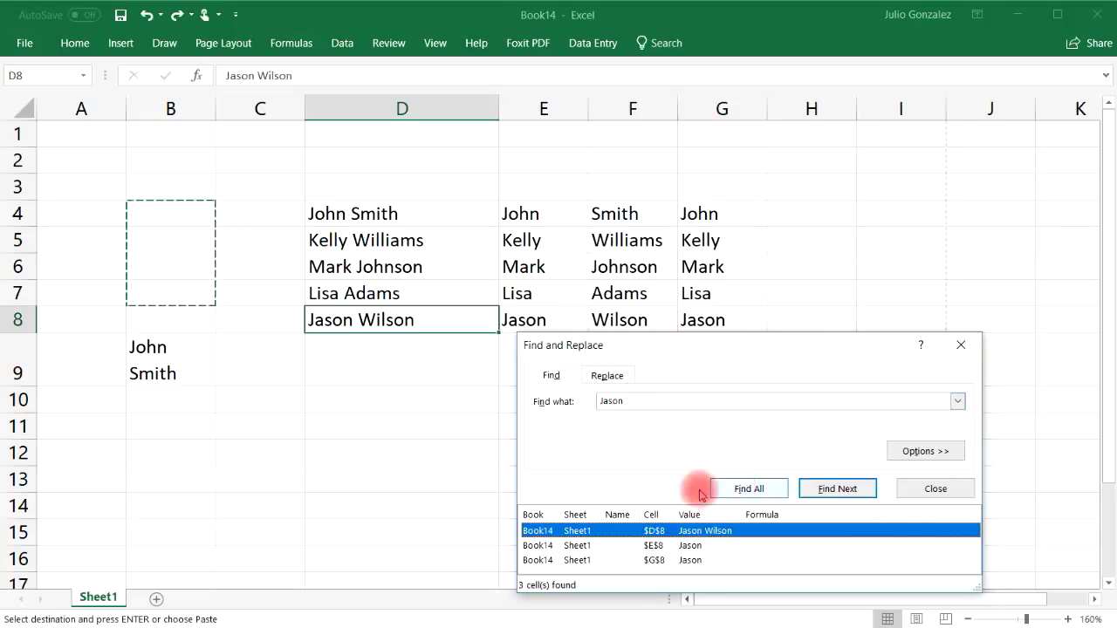
click(690, 546)
click(692, 561)
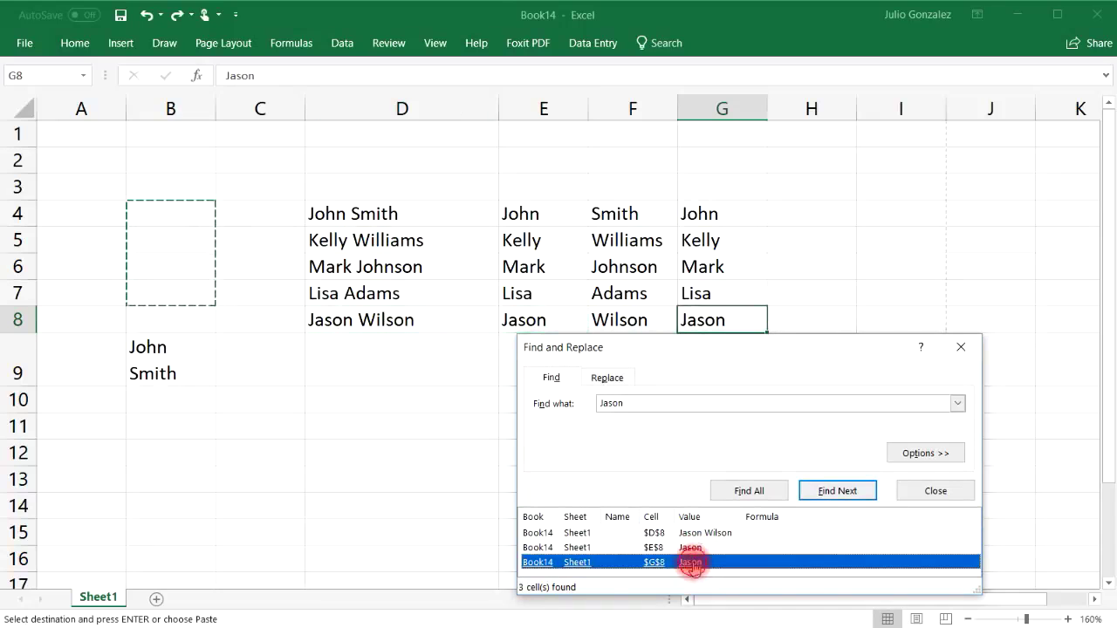
Step: Find all cells containing the full name from D4, and close Find and Replace
drag(642, 403, 586, 408)
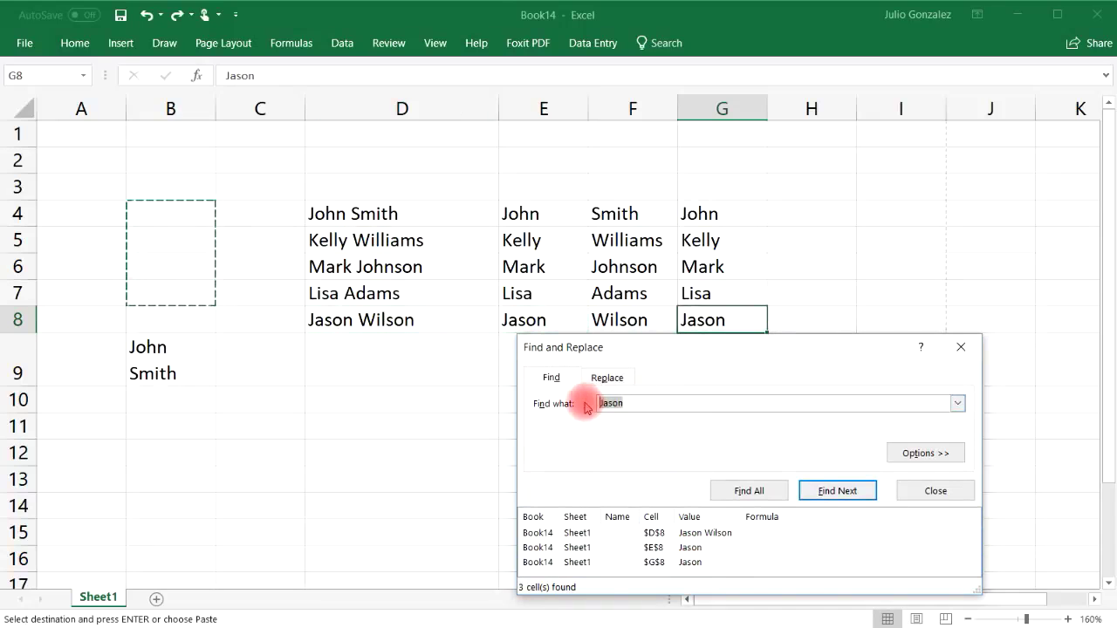
text(John Smith)
click(749, 491)
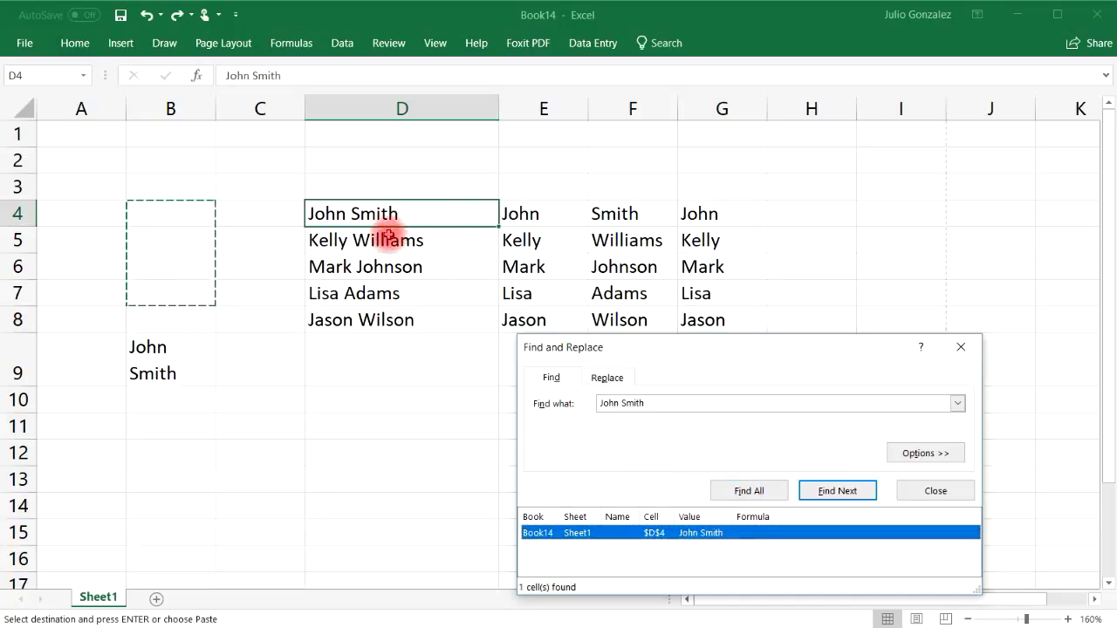
click(961, 348)
Step: Replace all occurrences of the full name in D4 with a different full name, and check cells D4 and B9
click(371, 394)
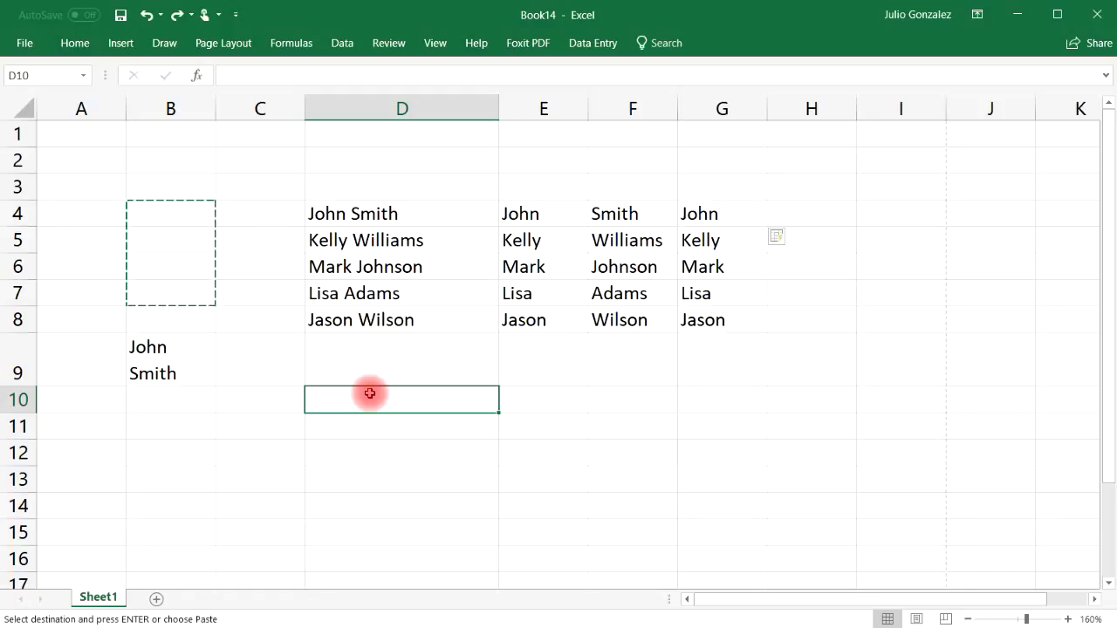
key(ctrl+h)
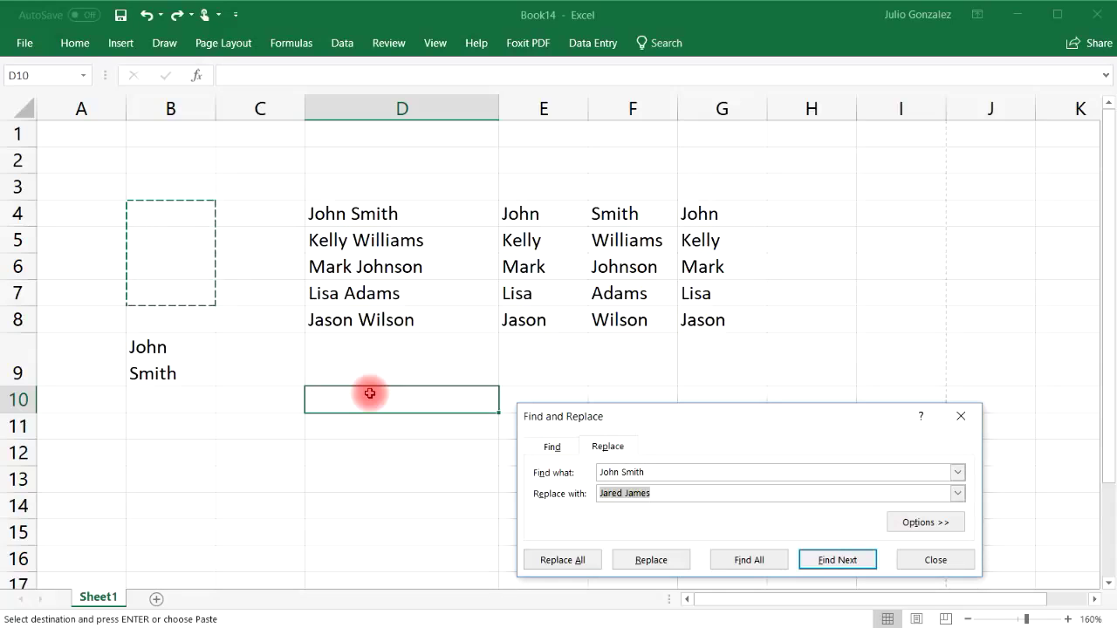
click(660, 470)
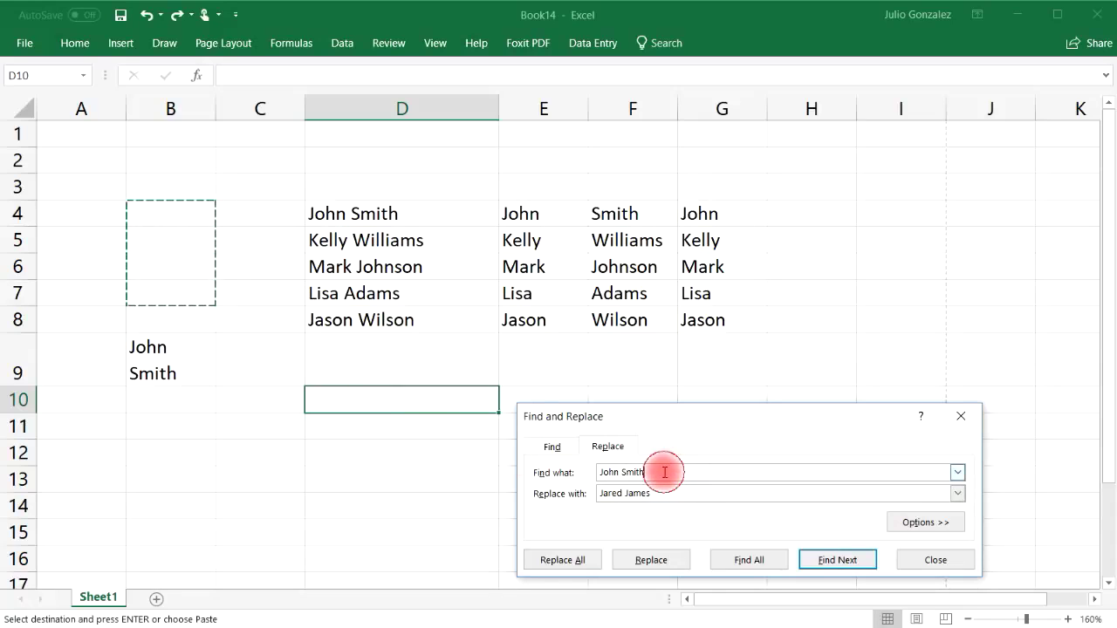
drag(649, 493, 609, 495)
click(636, 496)
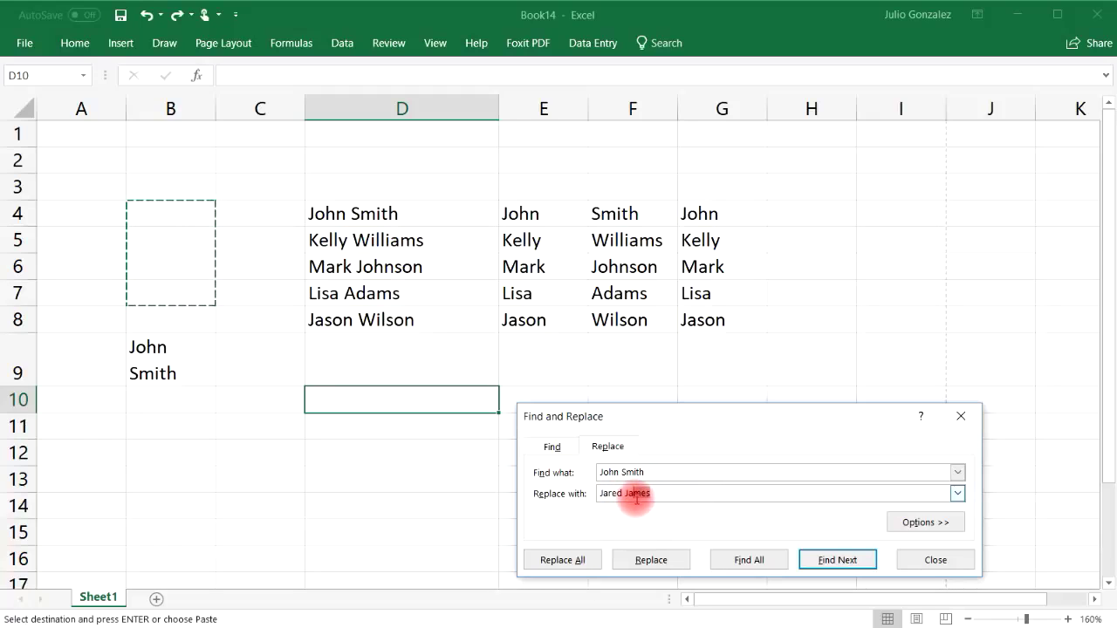
key(Delete)
key(Delete)
key(Delete)
key(Delete)
key(BackSpace)
key(BackSpace)
key(BackSpace)
text(Susan Larson)
click(583, 565)
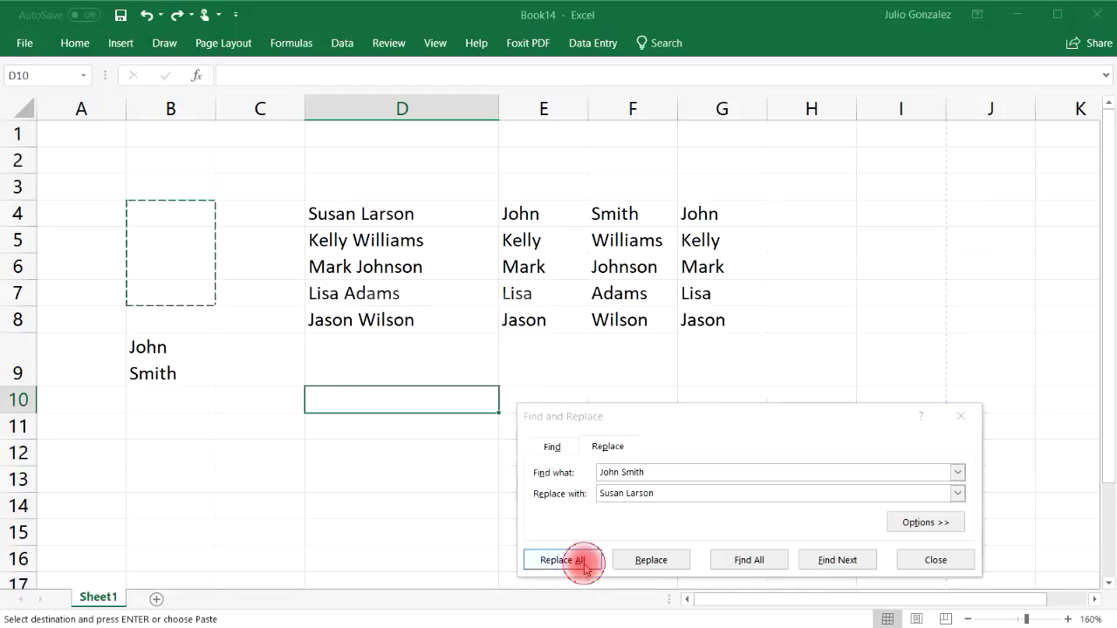
click(455, 373)
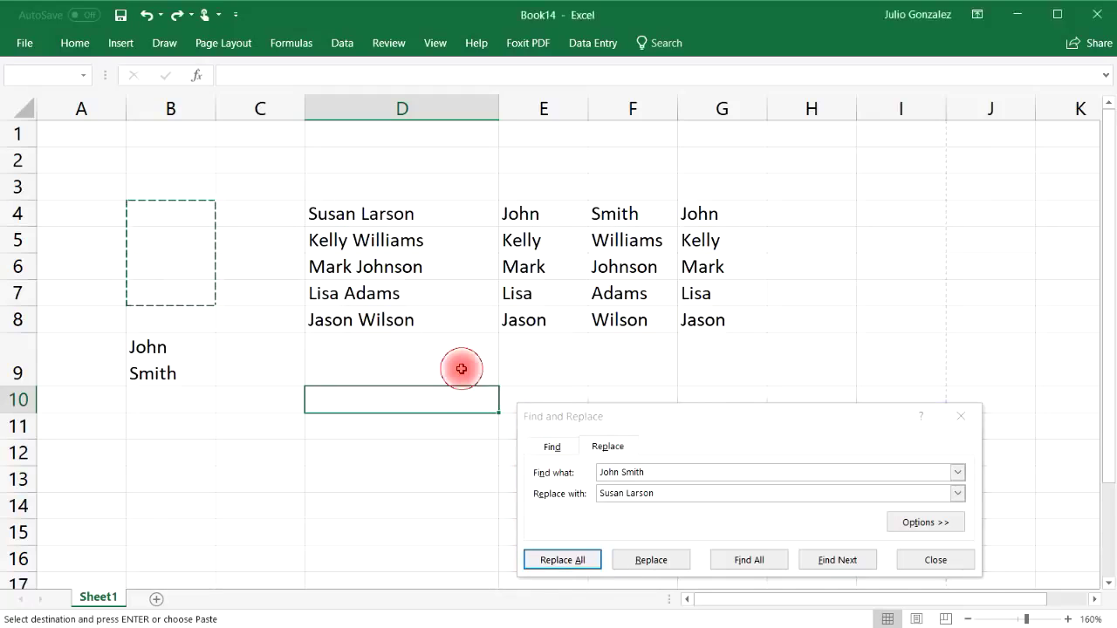
click(401, 214)
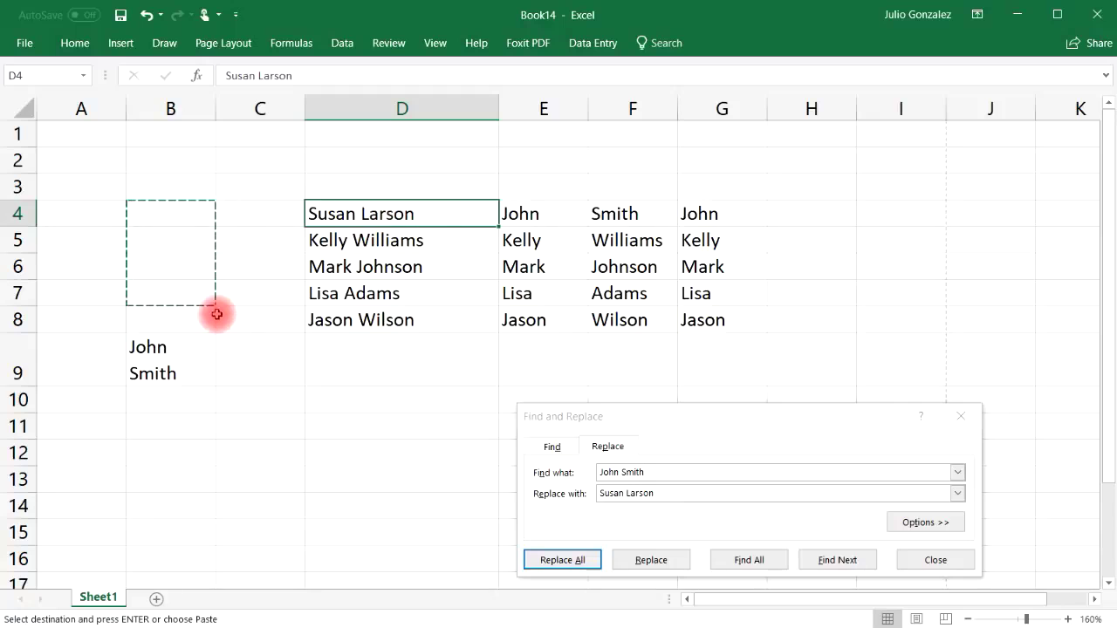
click(180, 349)
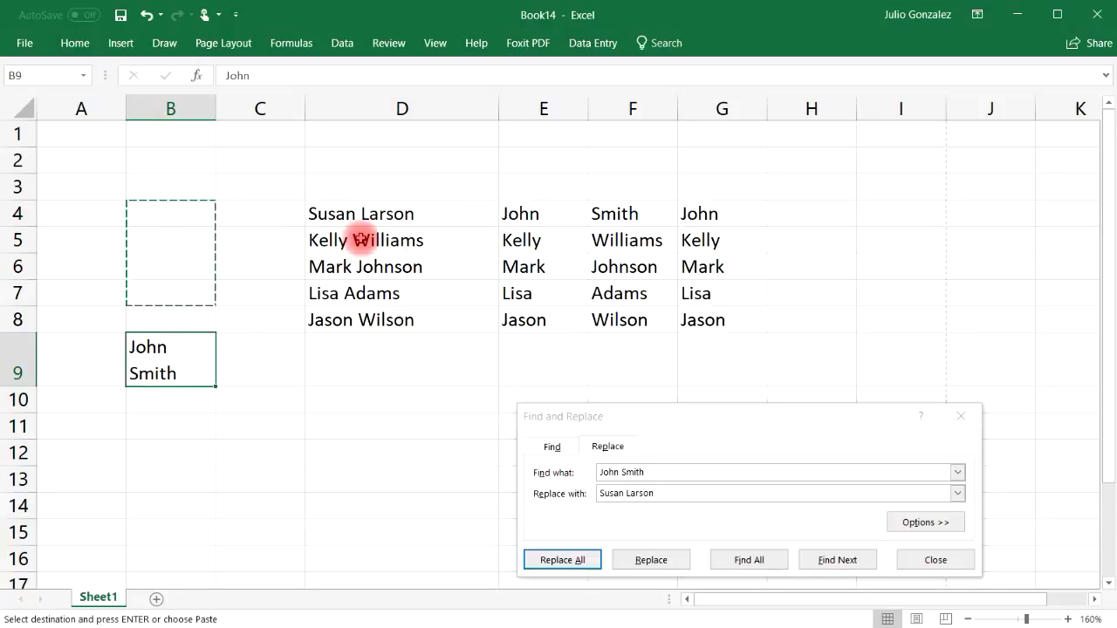
Step: Replace all occurrences of the first name in D5, including its trailing space, with a different first name
click(653, 473)
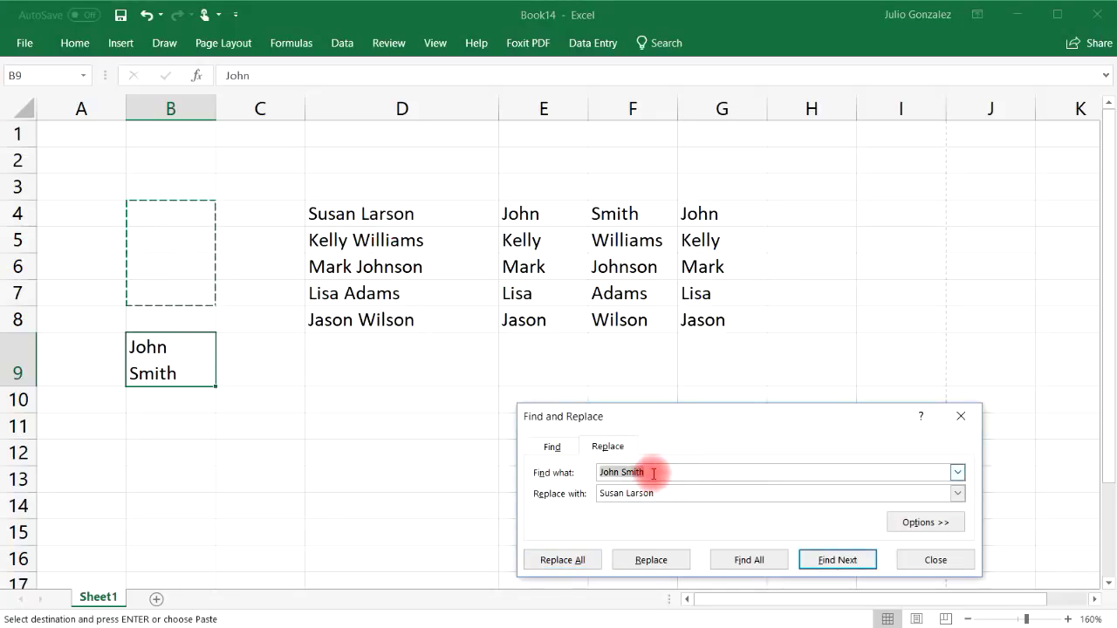
key(BackSpace)
text(Kelly W)
key(BackSpace)
key(BackSpace)
drag(661, 493, 603, 492)
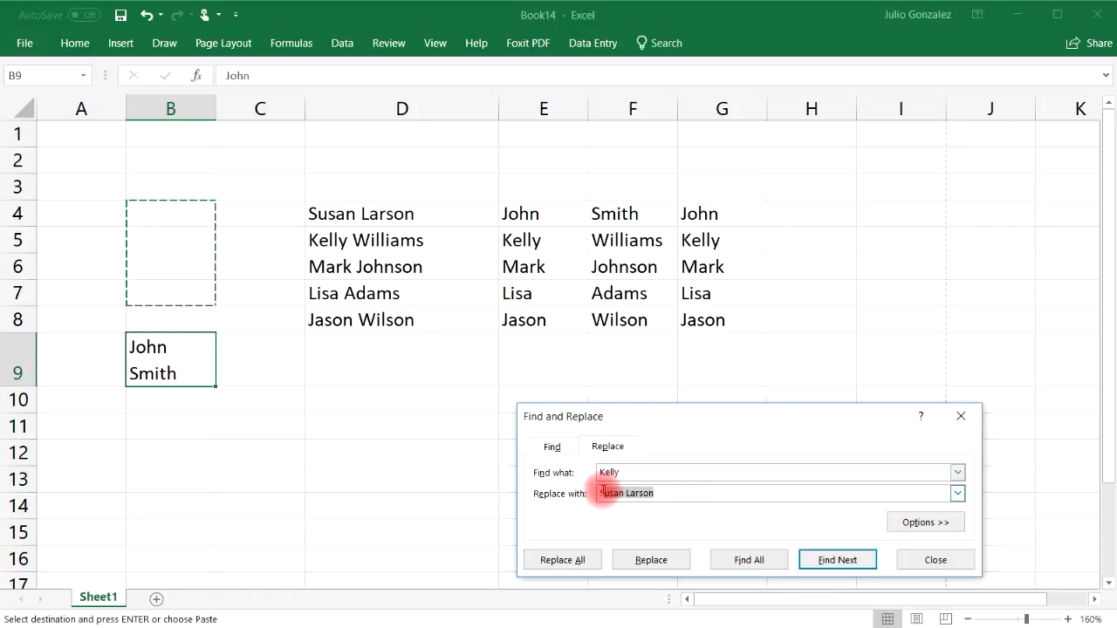
key(BackSpace)
text(Lauren)
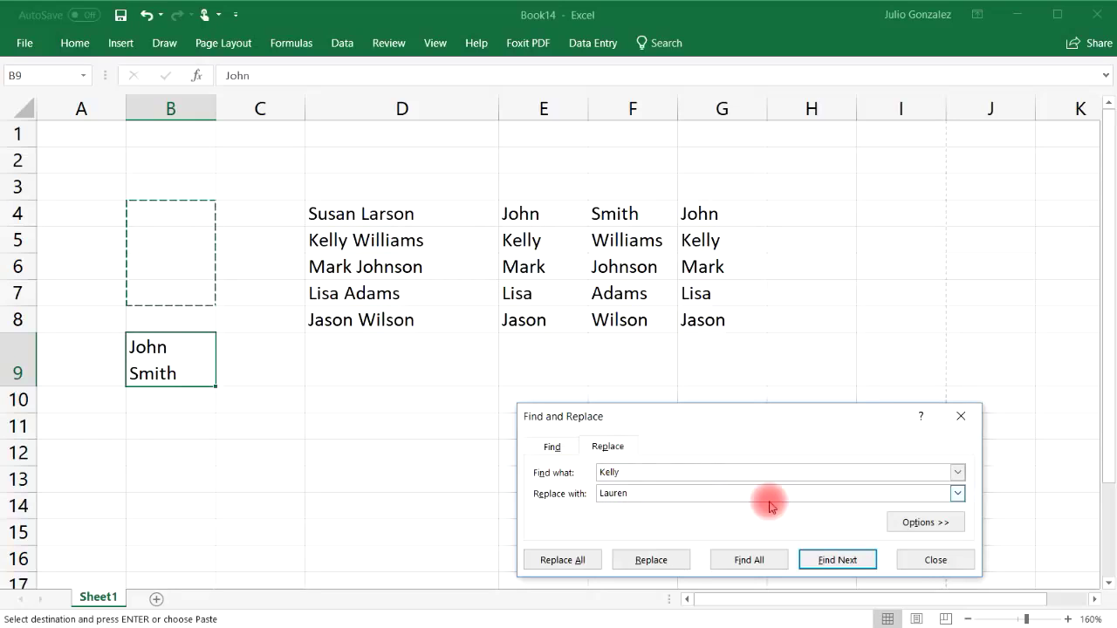
click(579, 560)
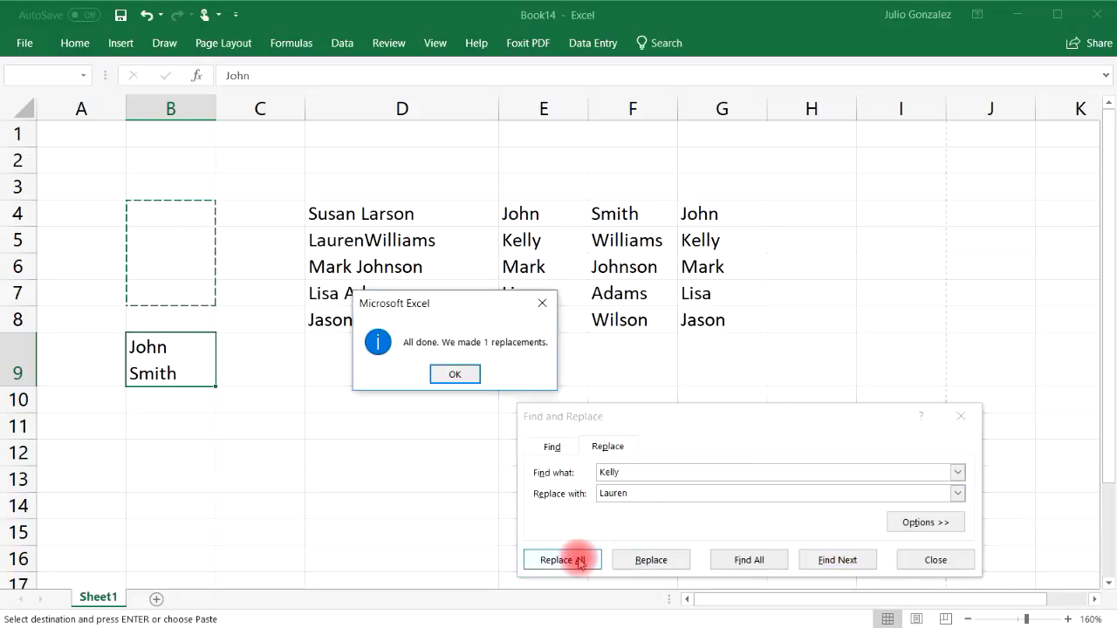
click(467, 377)
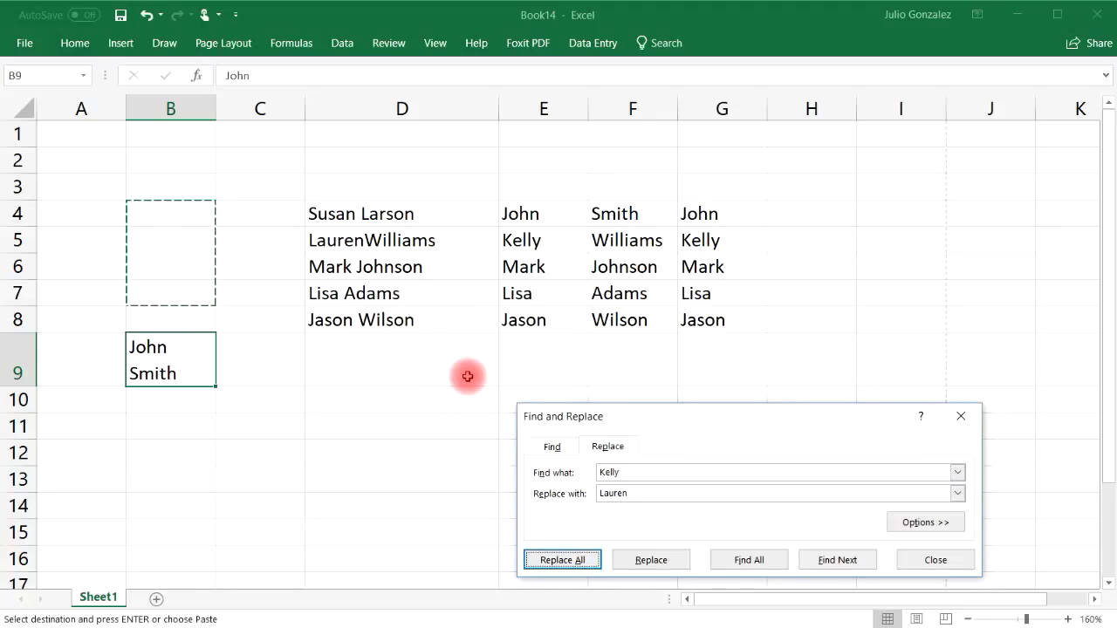
Step: Check cells D5 and E5, and try again to replace all occurrences of the E5 first name, including its trailing space
click(391, 244)
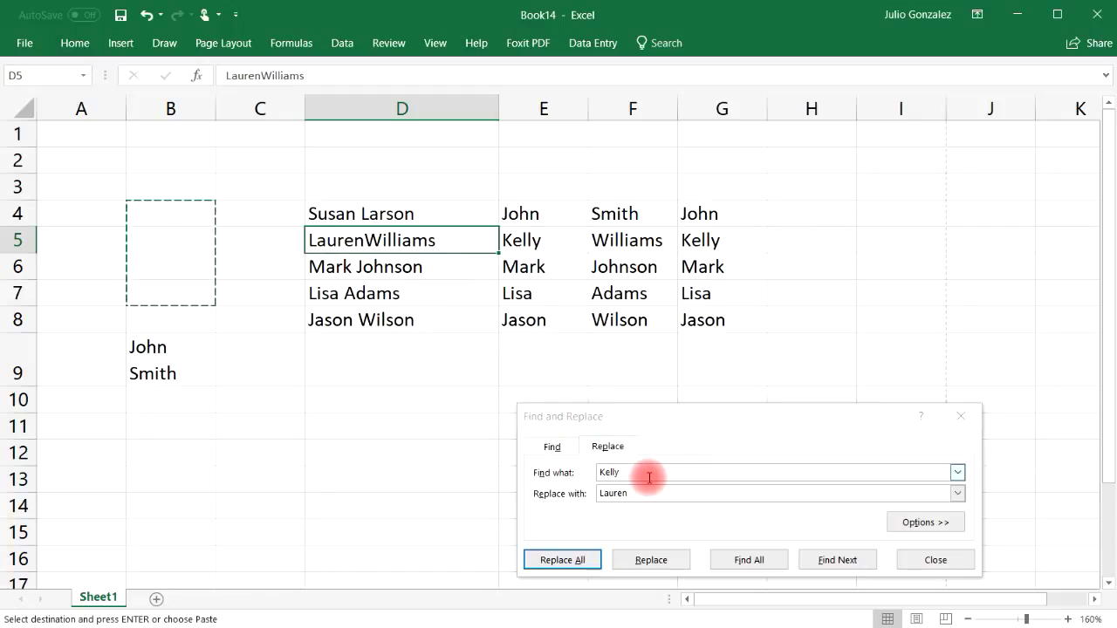
click(530, 241)
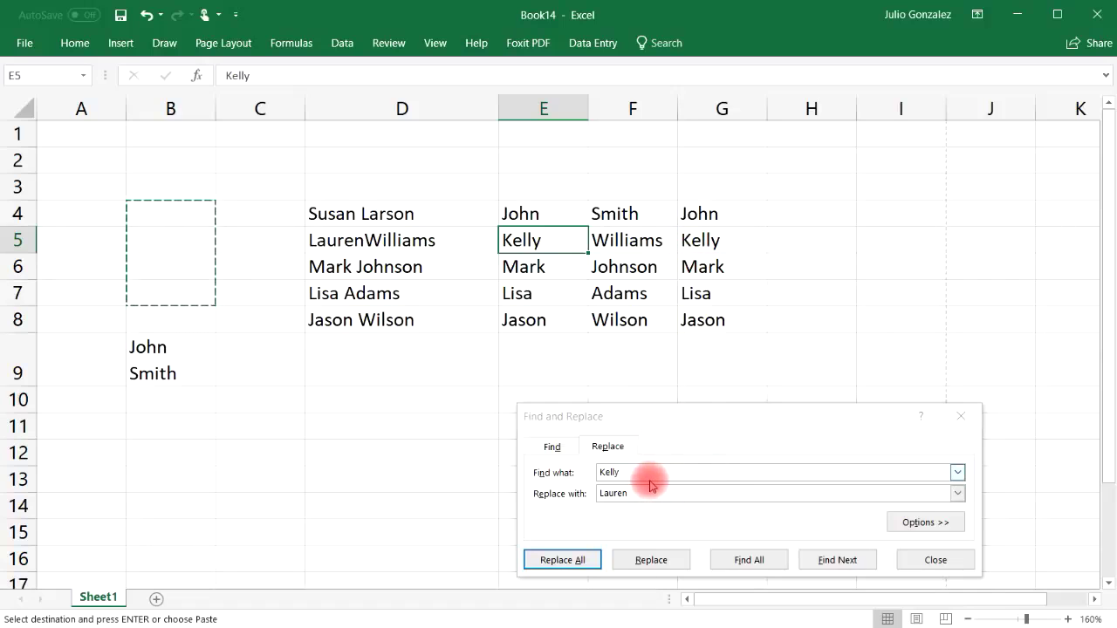
click(567, 562)
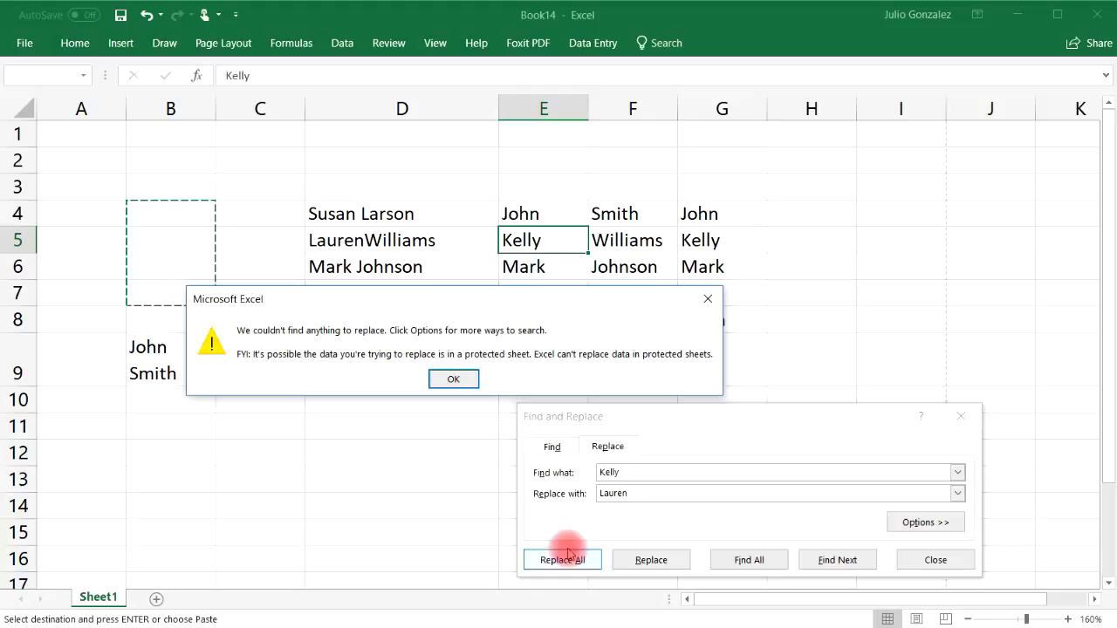
click(450, 379)
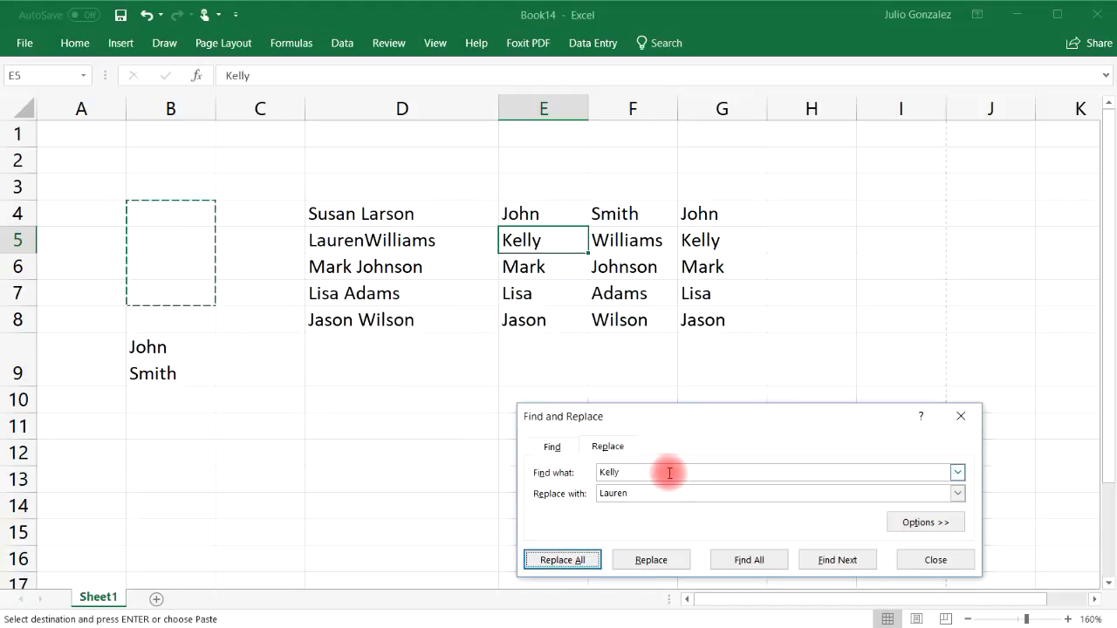
Step: Replace all occurrences of the last name in F5 with the already entered replacement first name, and check cells F5 and D5
double_click(609, 472)
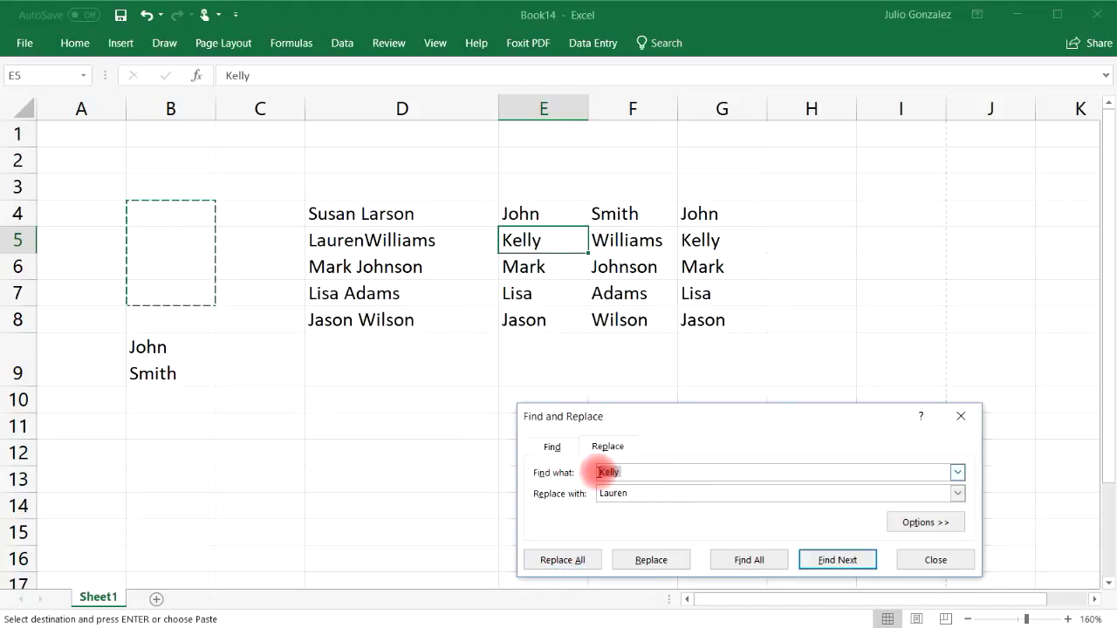
key(BackSpace)
text(W)
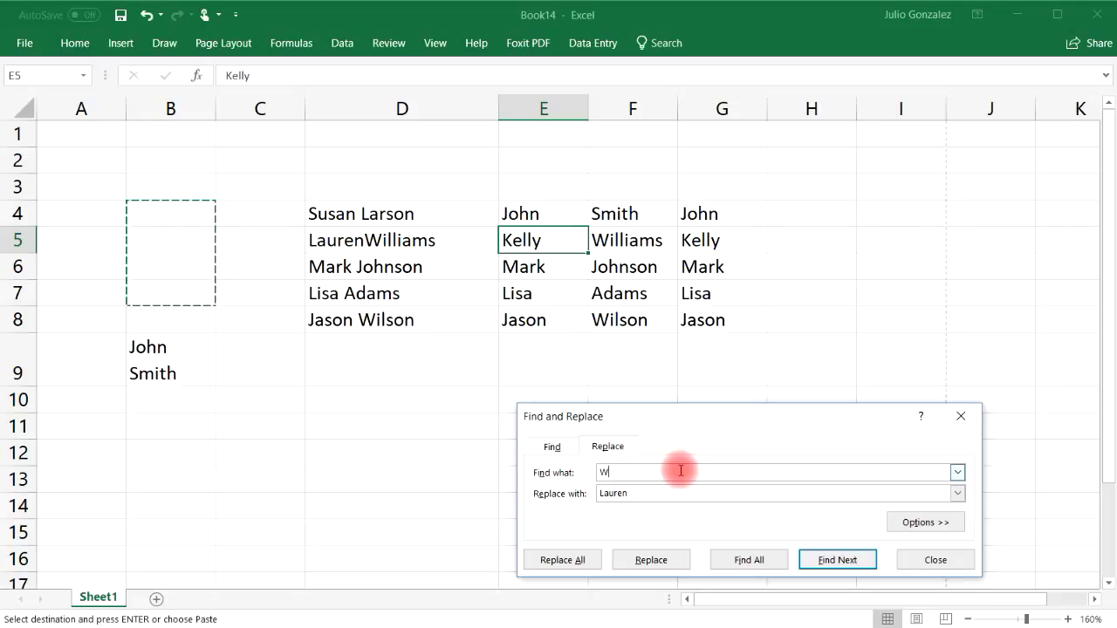
text(illiams)
click(582, 561)
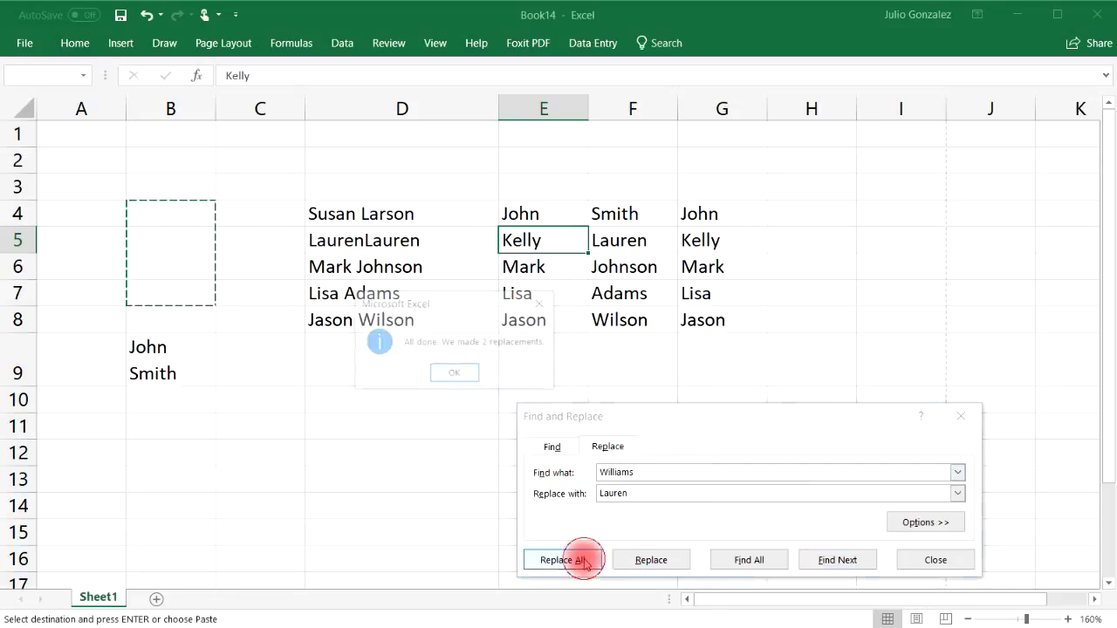
click(455, 375)
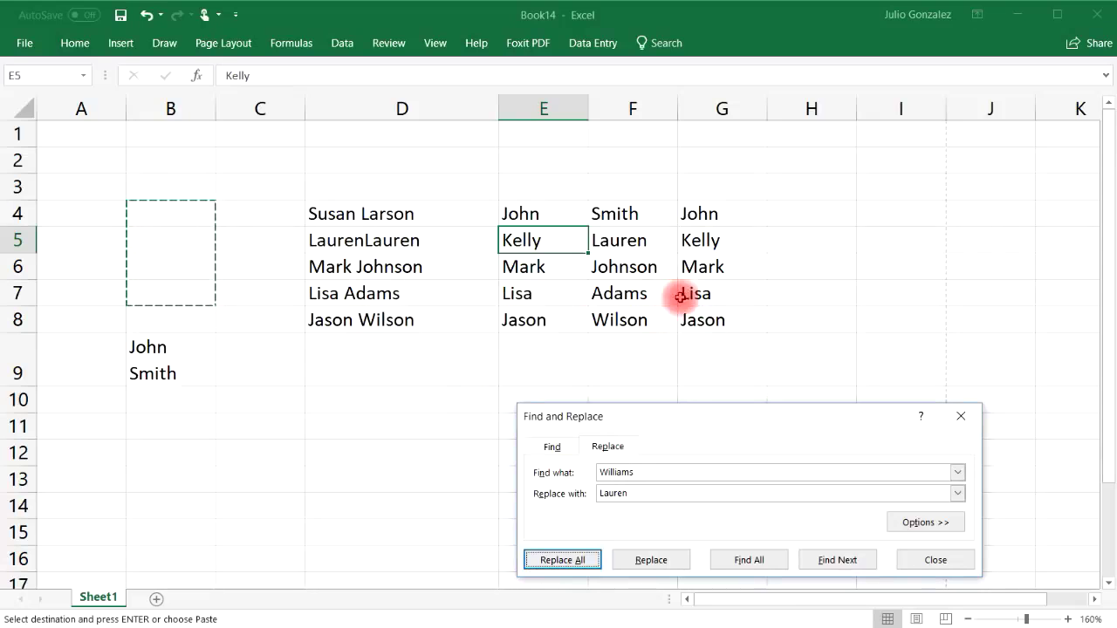
click(636, 242)
click(441, 252)
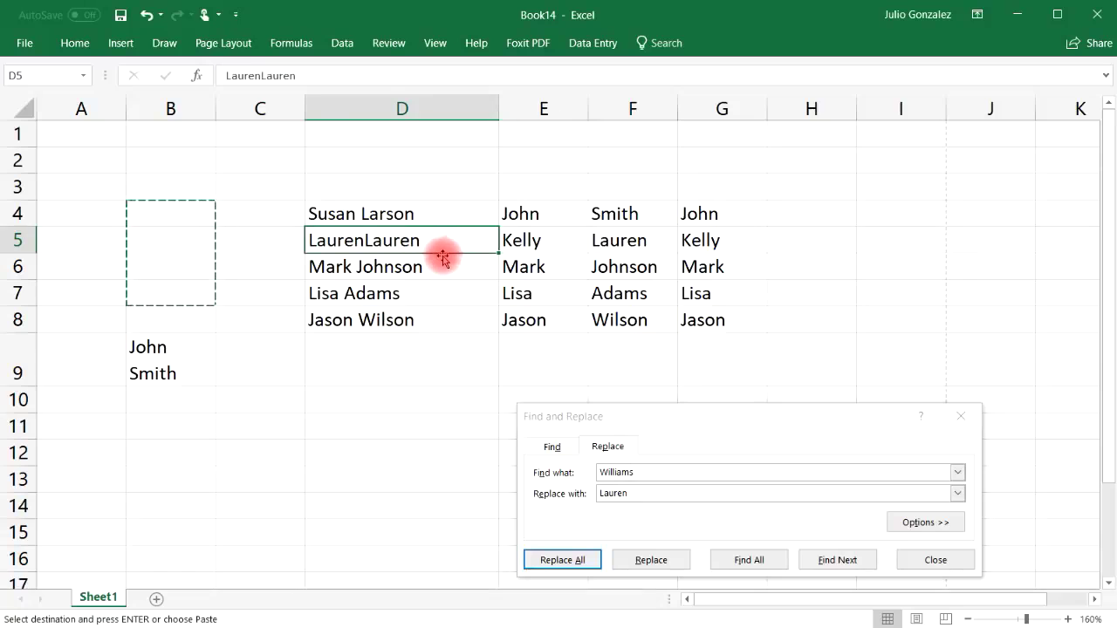
Step: Enter the first name from E6 as the search term and a different first name as its replacement, and find all matching cells
drag(631, 475, 595, 470)
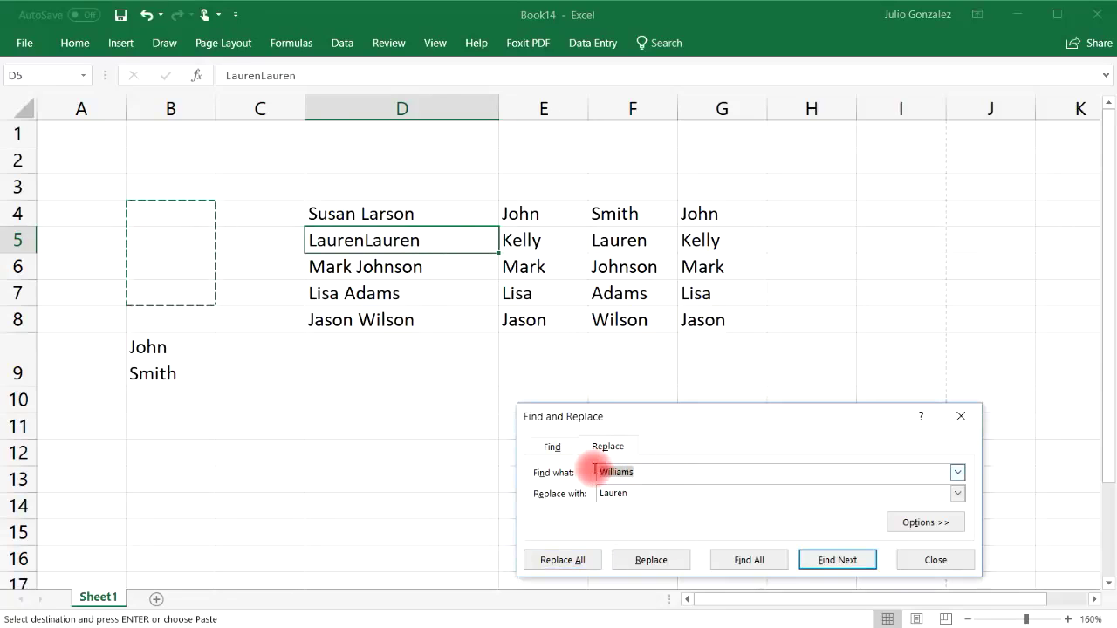
text(Mark)
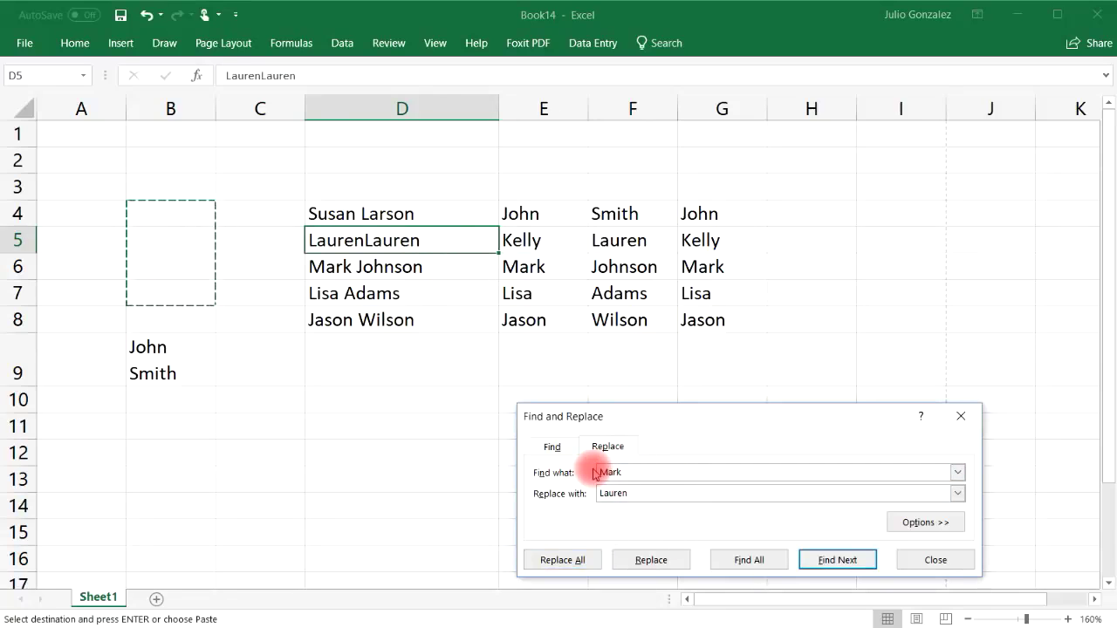
click(634, 494)
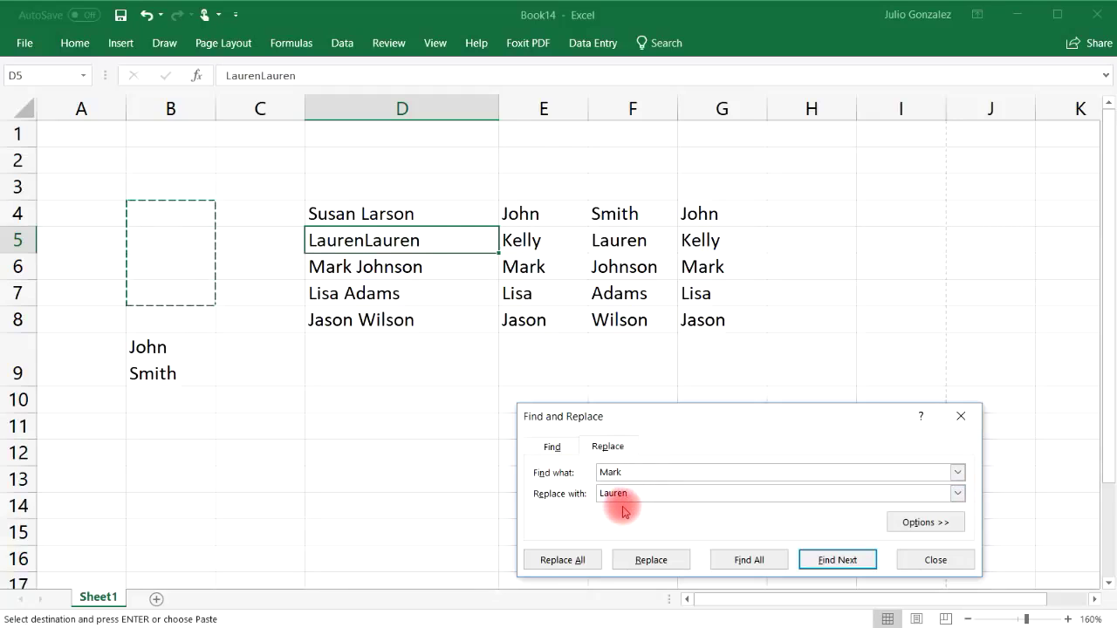
drag(633, 493, 599, 500)
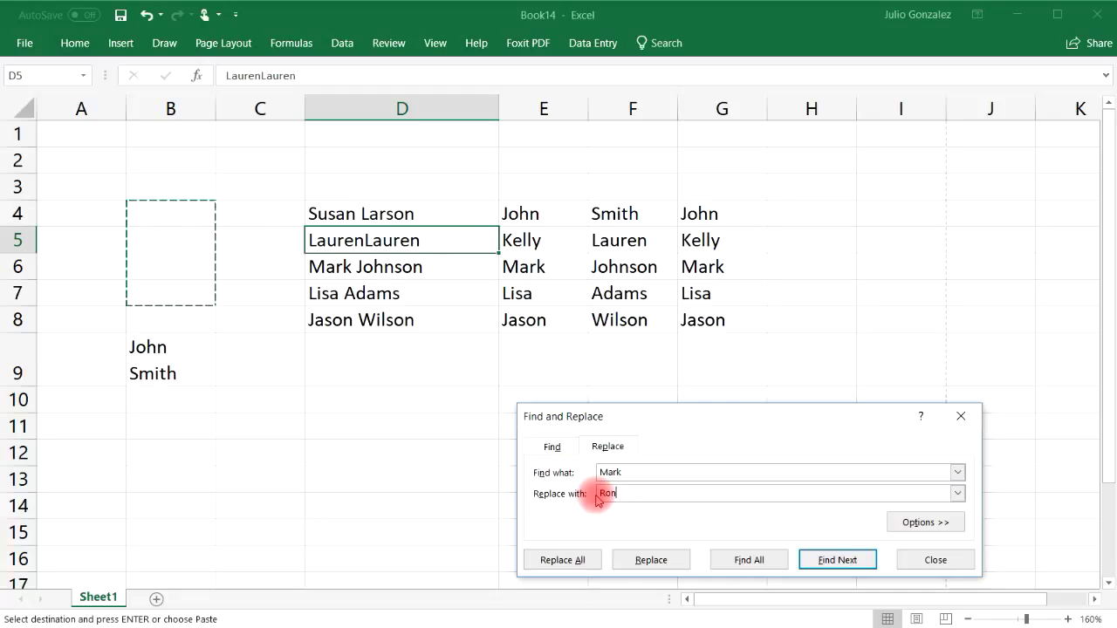
text(Ron)
click(729, 560)
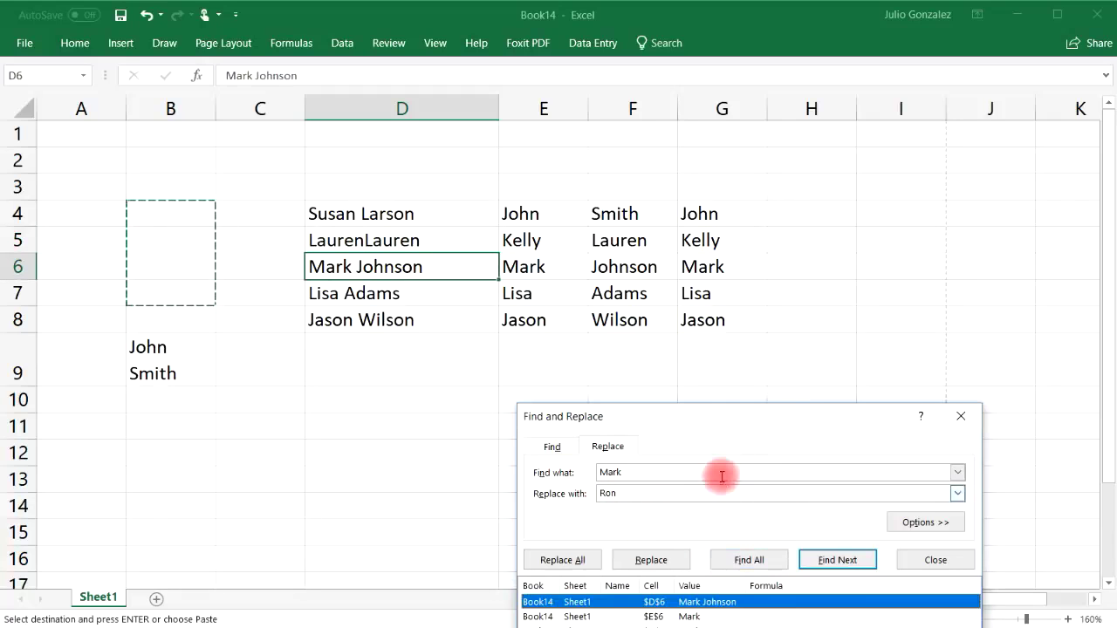
drag(735, 423, 737, 401)
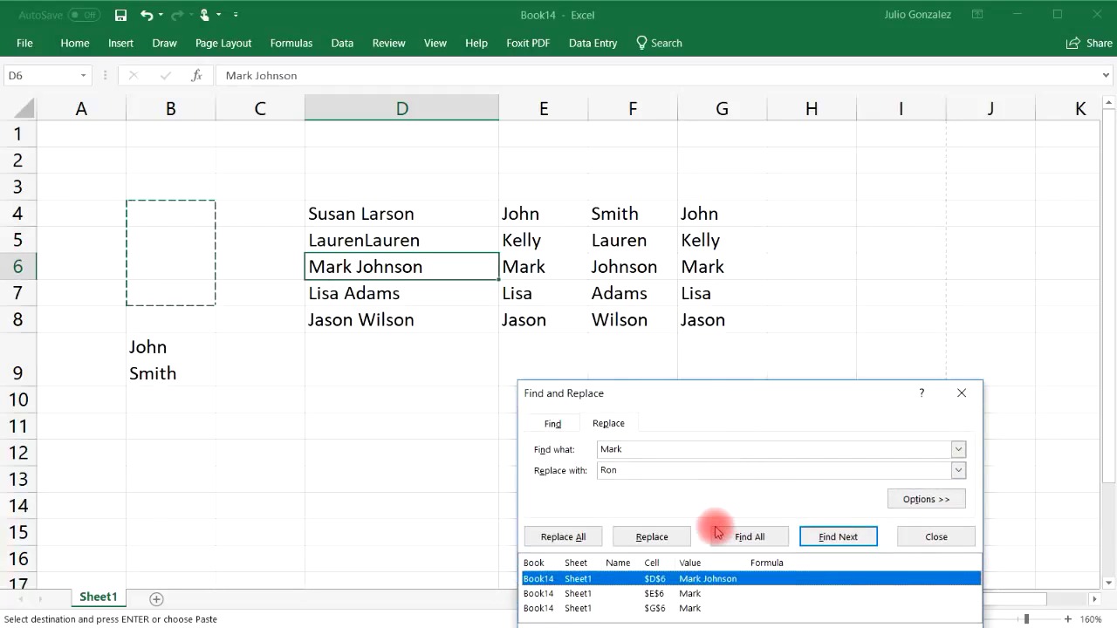
Step: Replace all matches of the row 6 first name, check cells E6, G6 and D6, and close Find and Replace
click(563, 537)
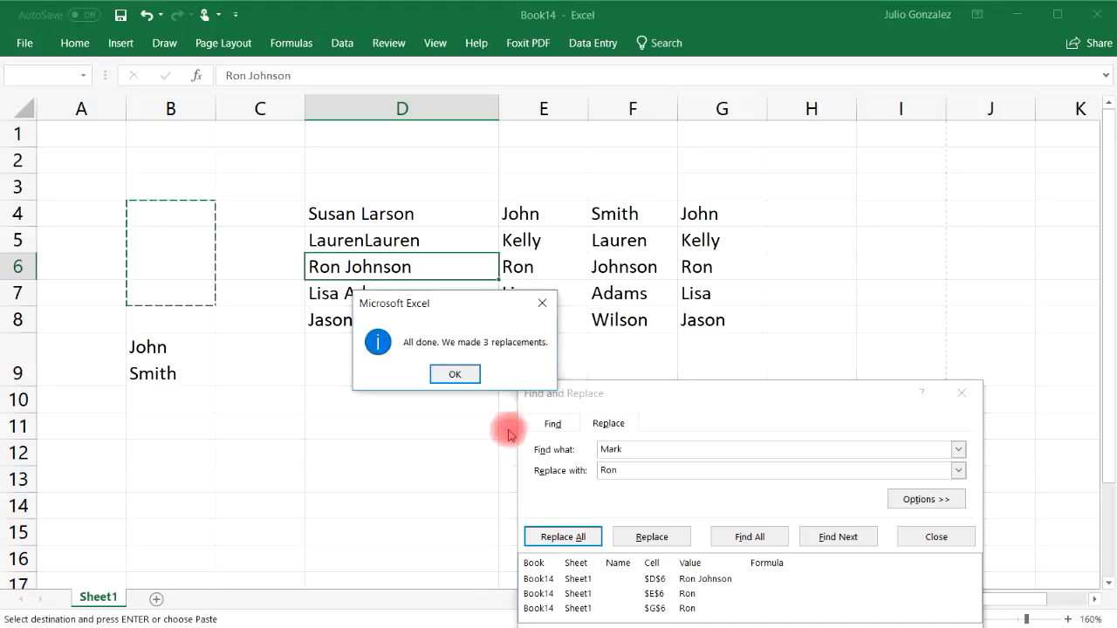
click(455, 373)
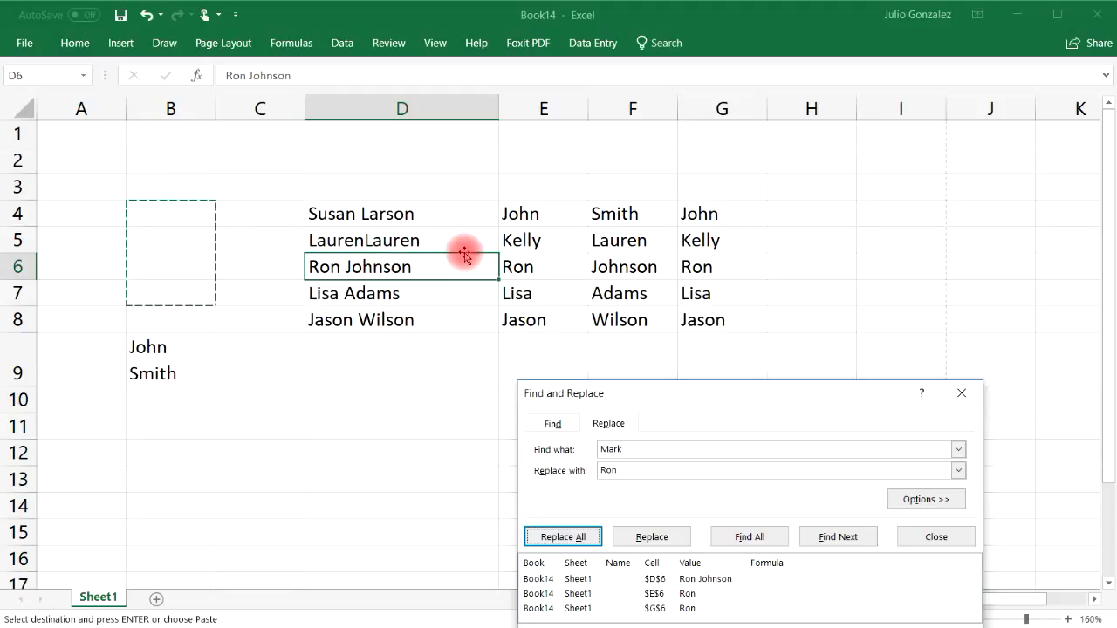
click(521, 268)
click(699, 265)
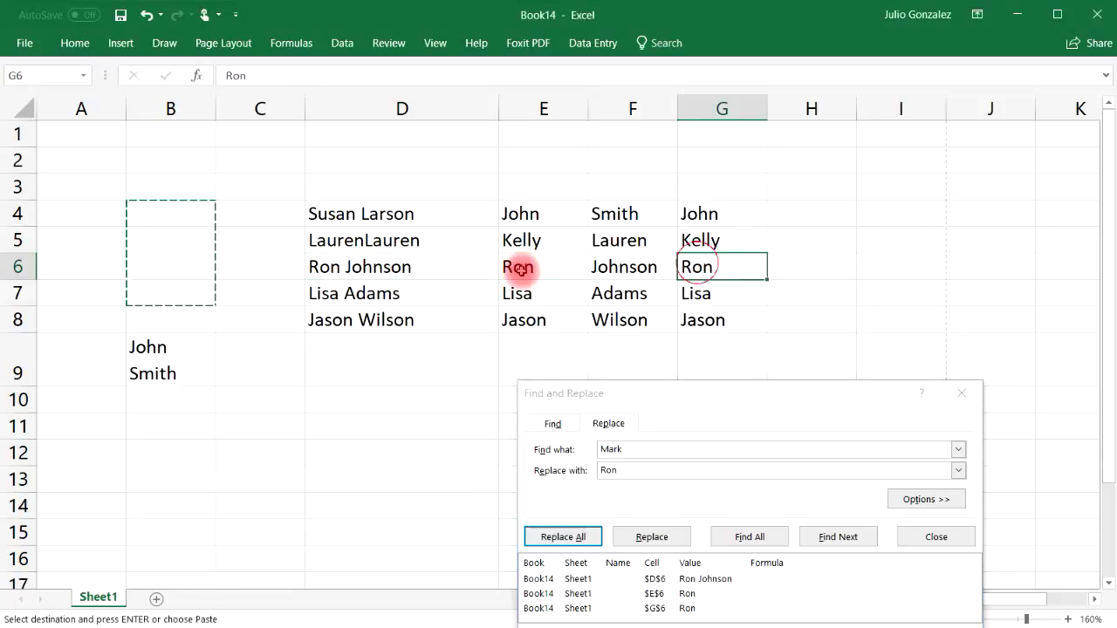
click(340, 267)
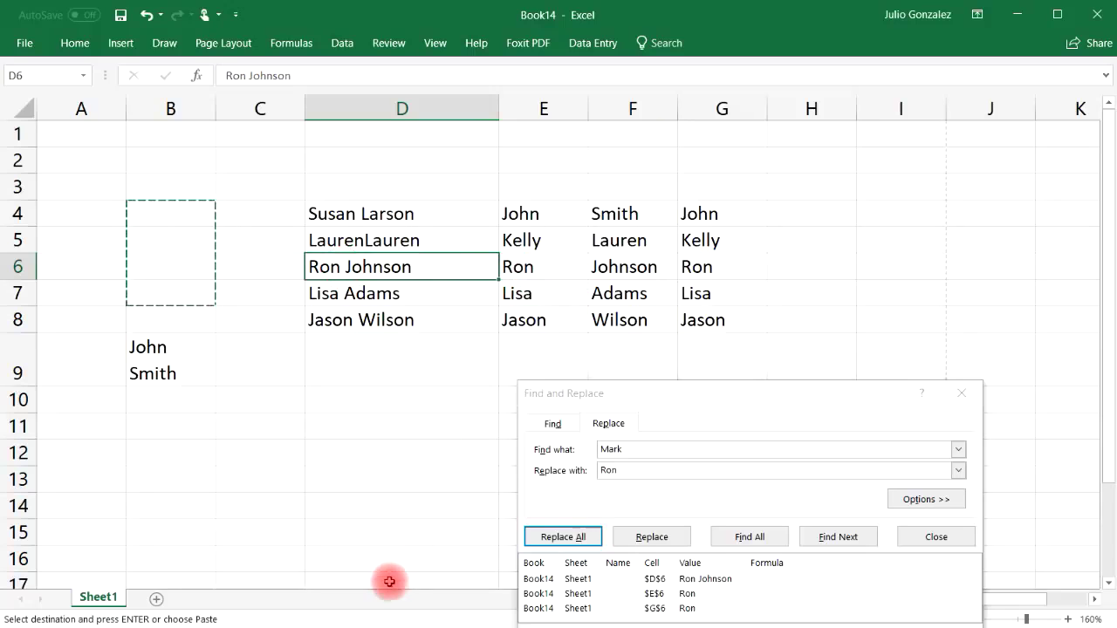
drag(686, 392, 695, 327)
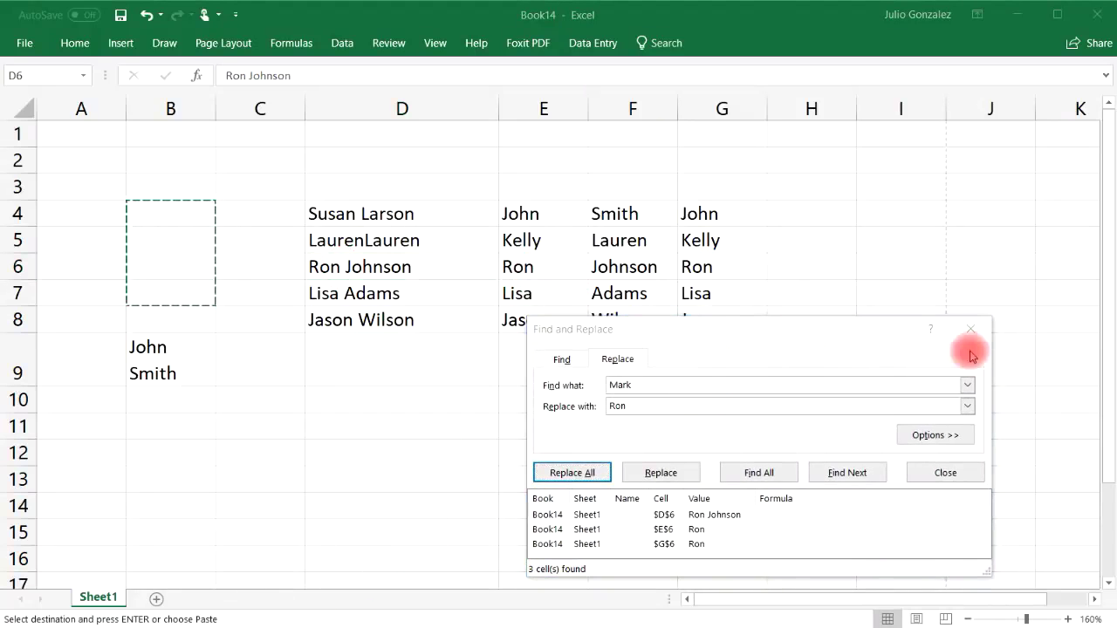
click(970, 331)
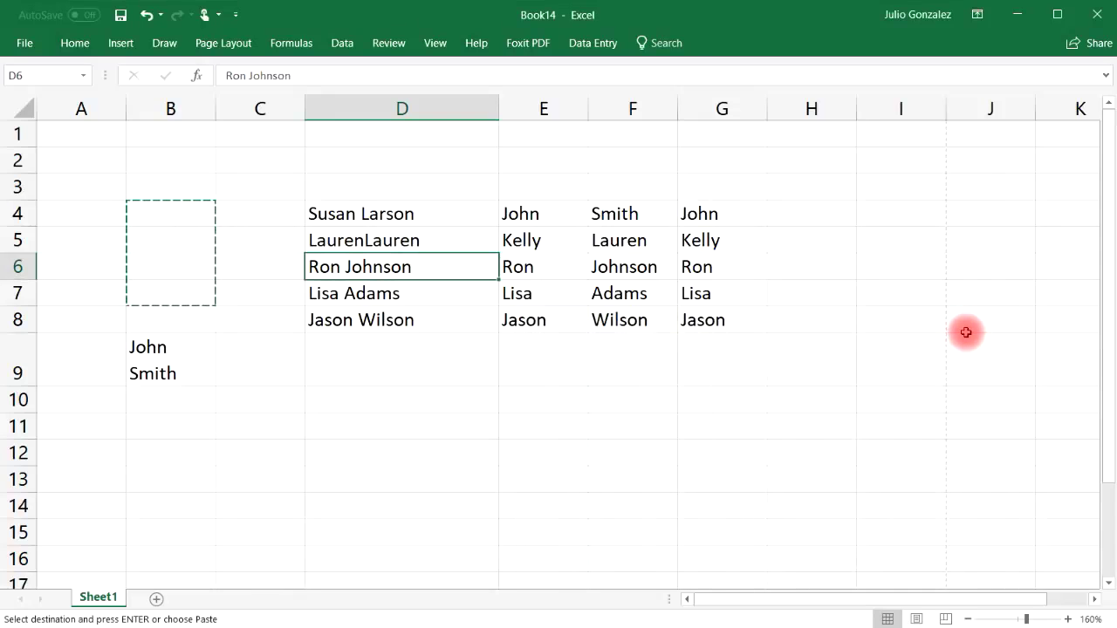
Step: Enter the column headers "Name:", "First" and "Last" in cells D3, E3 and F3
click(357, 183)
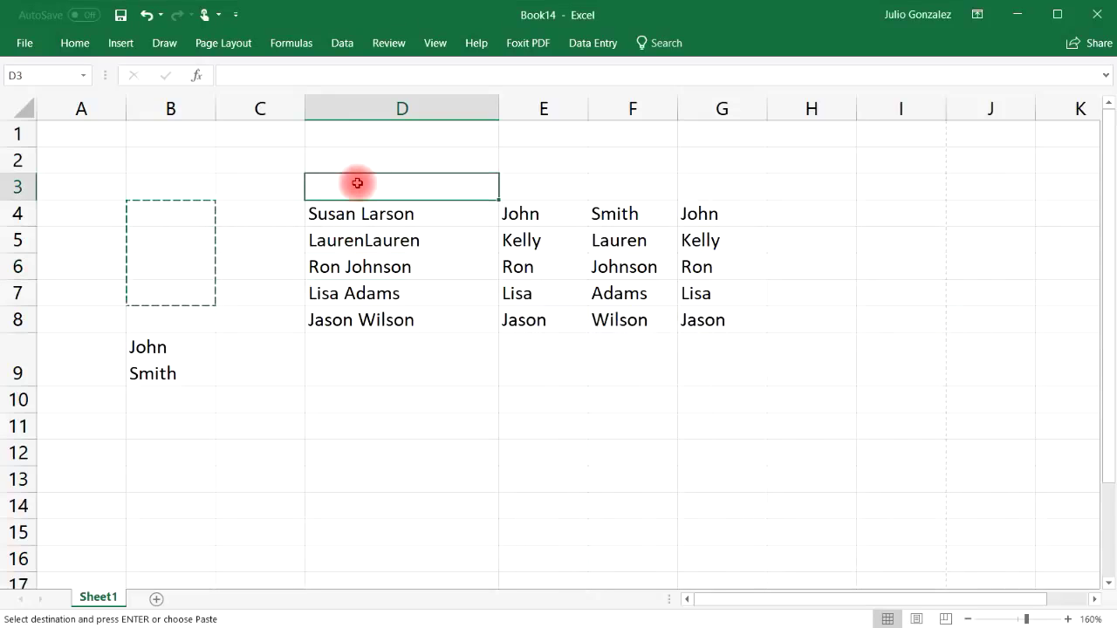
text(Name:)
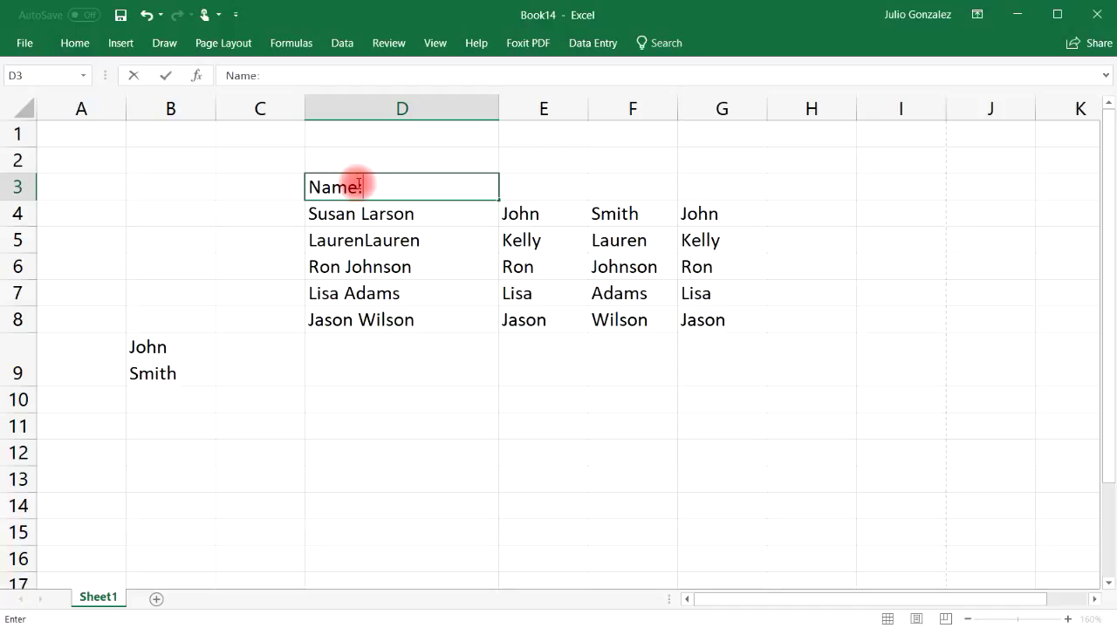
key(Tab)
text(Fir)
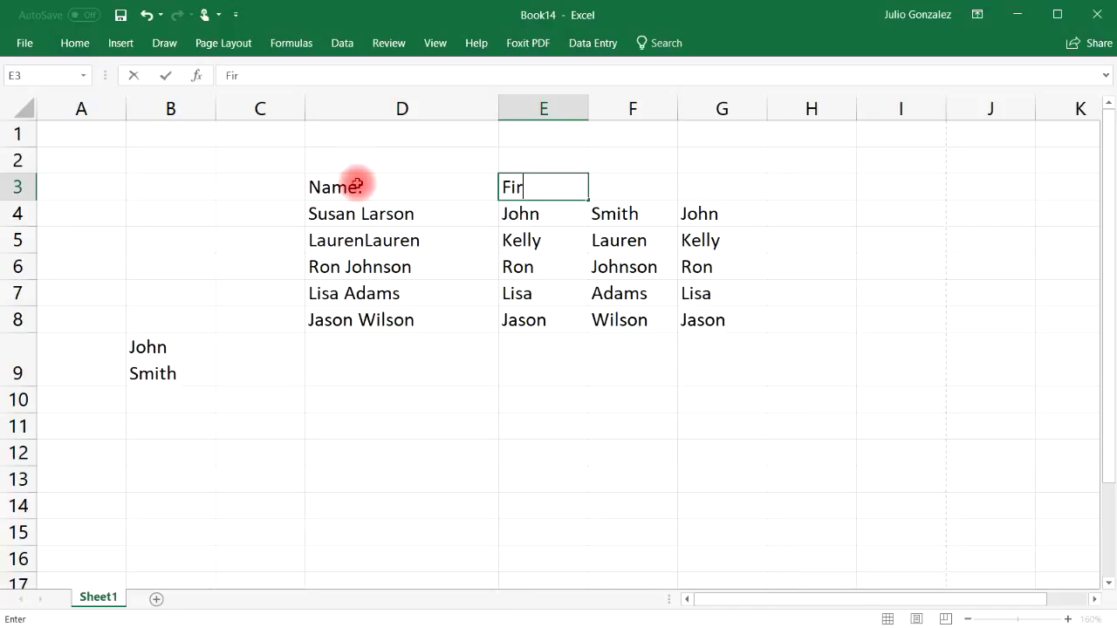
key(Tab)
text(L)
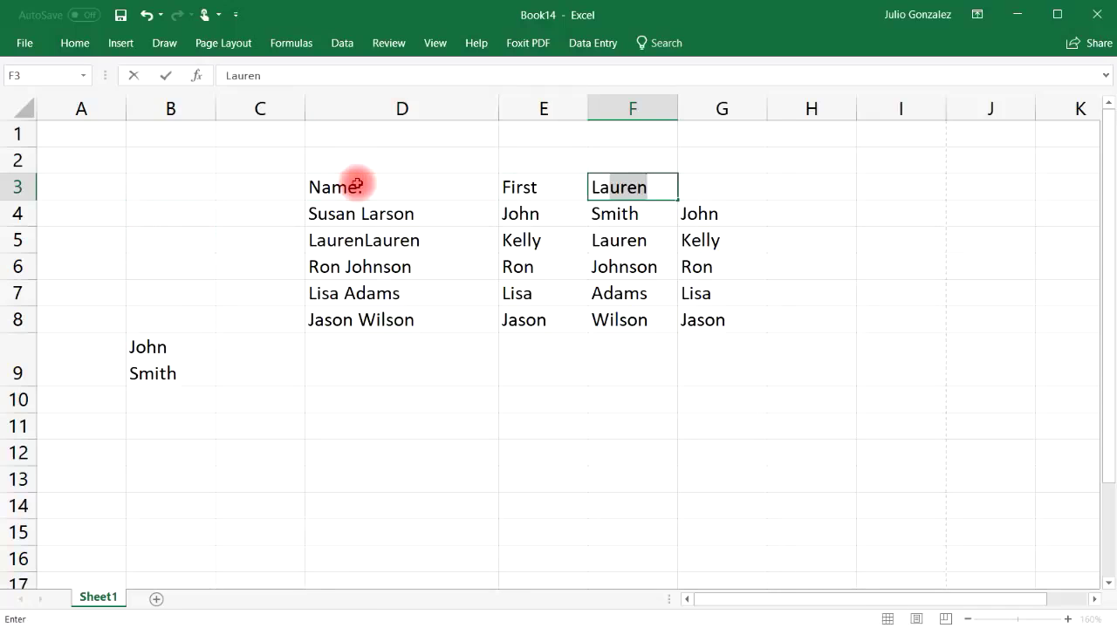
text(ast)
key(Tab)
Step: Convert the range D3:F8 into a table, specifying that it has headers
drag(358, 185, 611, 319)
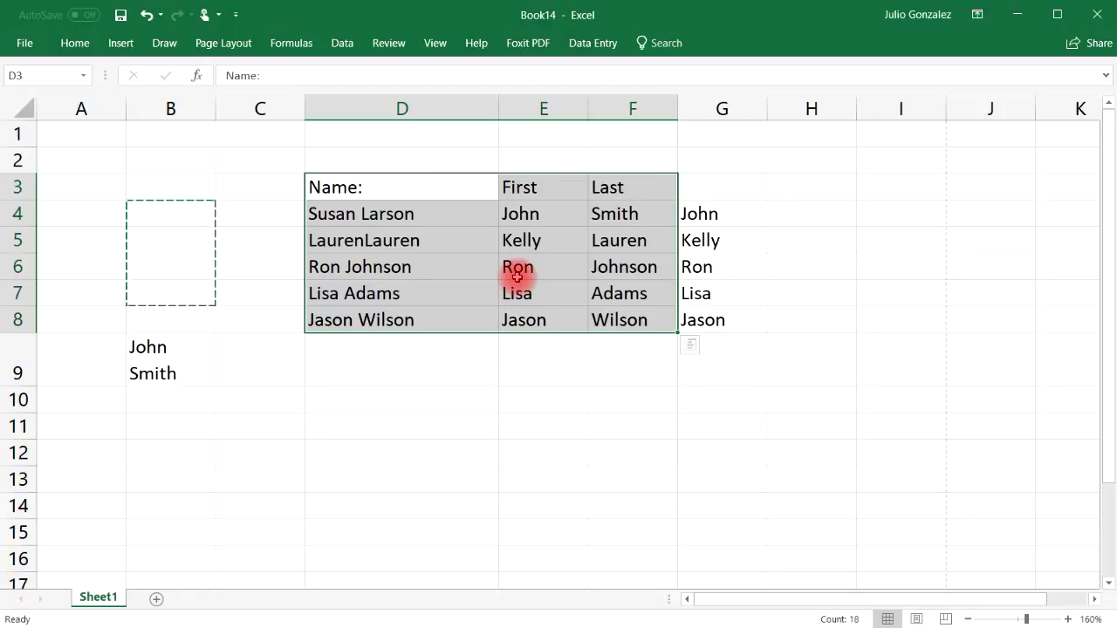
key(ctrl+t)
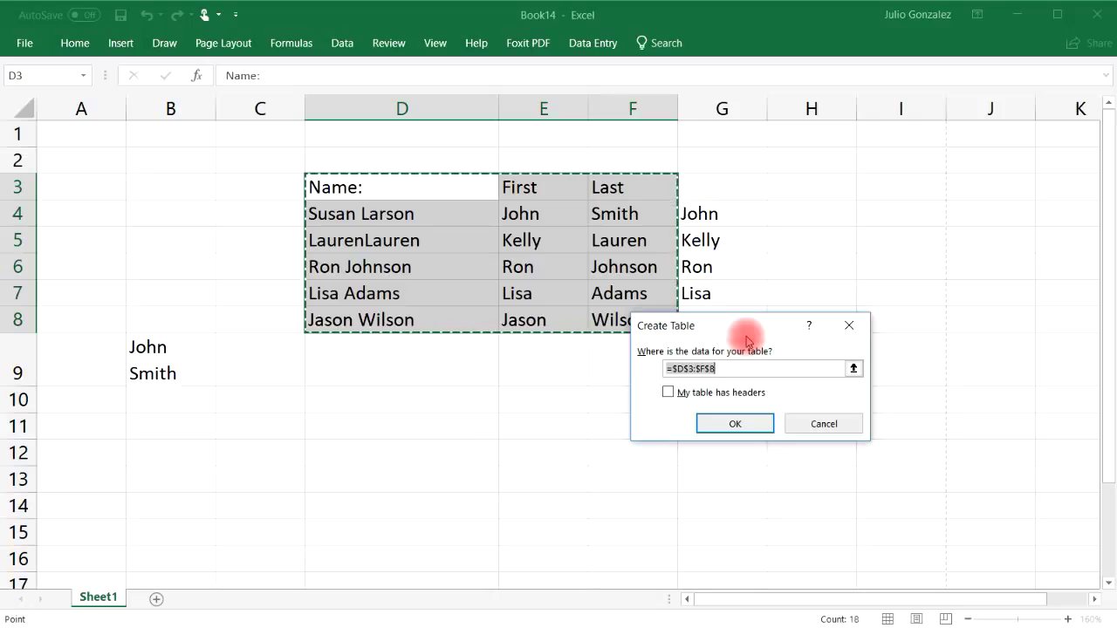
click(668, 392)
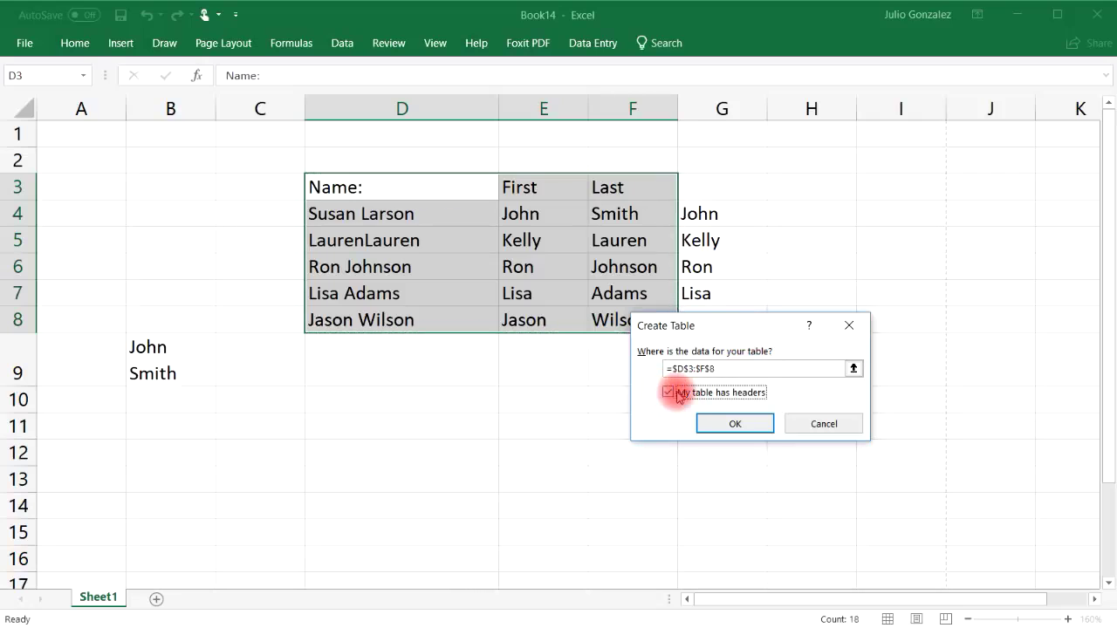
click(736, 423)
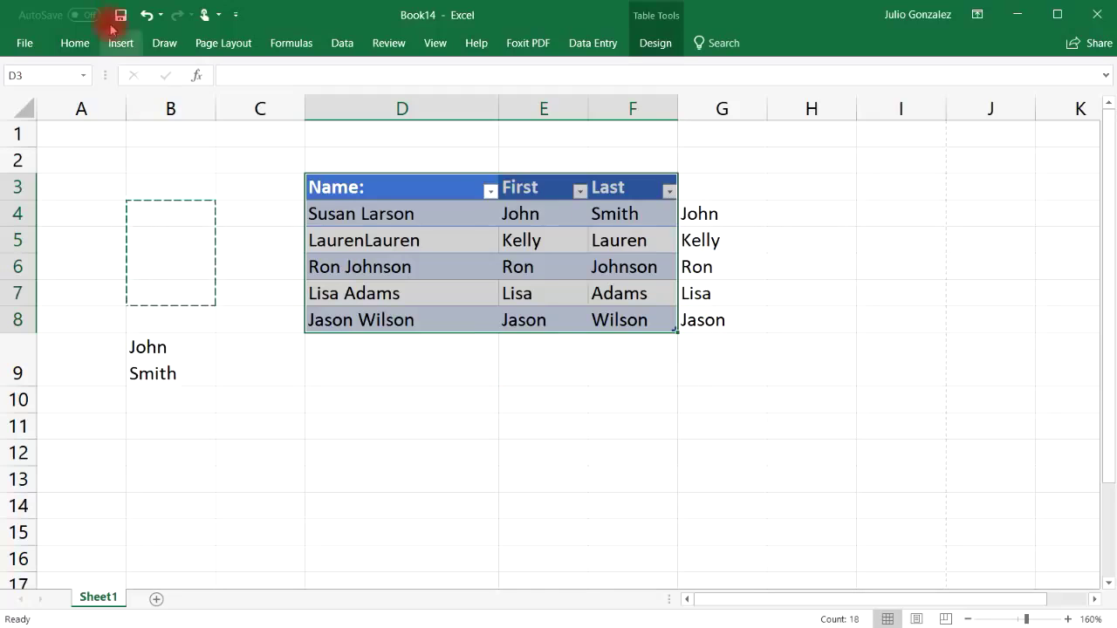
Step: Undo the table creation and the header entry in F3
click(147, 16)
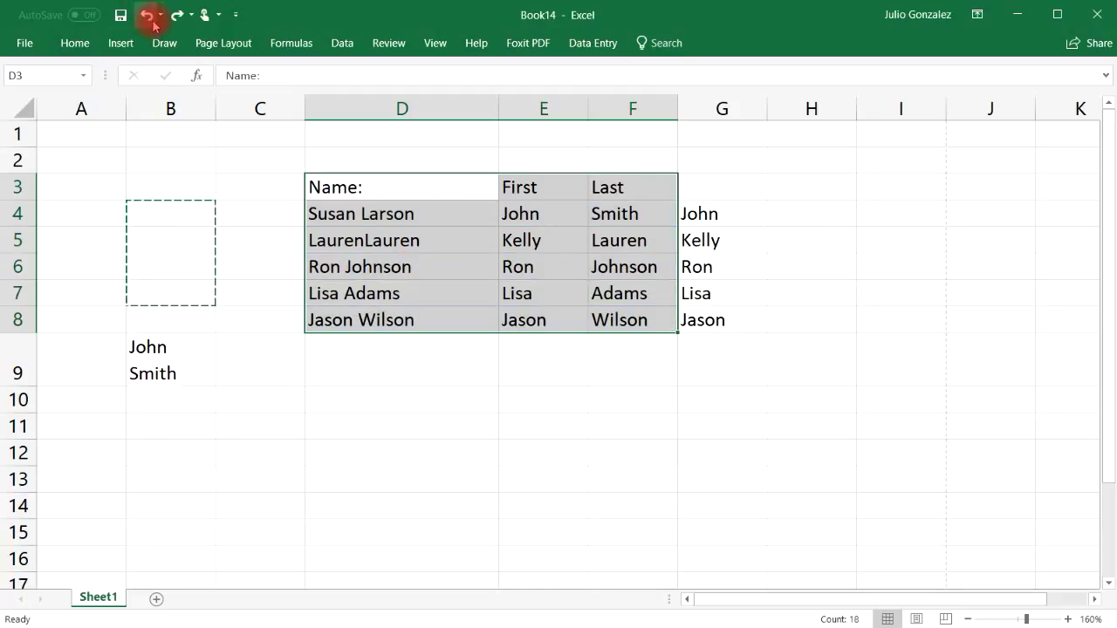
click(149, 15)
click(364, 399)
drag(349, 187, 533, 320)
Step: Enter the header "Last:" in cell F3
click(617, 186)
text(L)
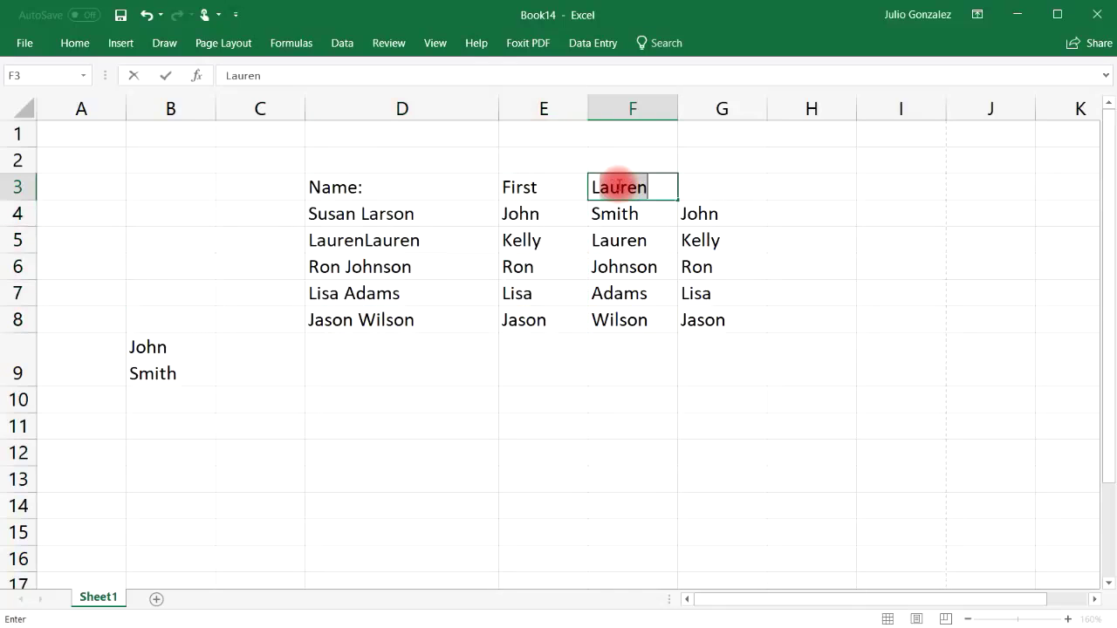
text(ast)
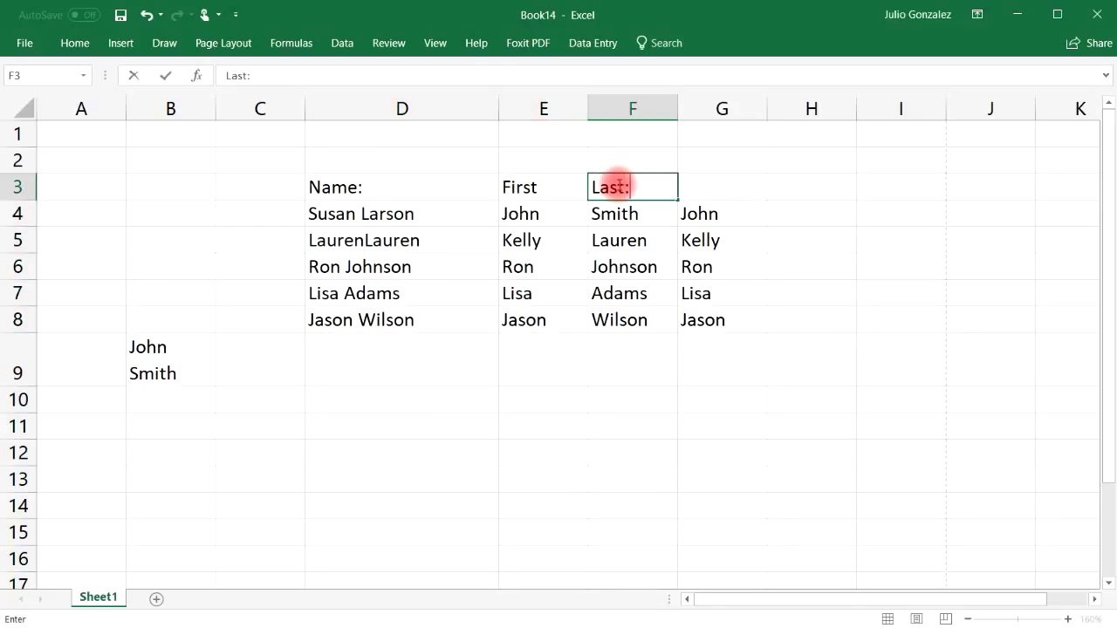
text(:)
key(Tab)
Step: Create a table from D3:F8 again, with its first row used as headers
drag(349, 185, 622, 318)
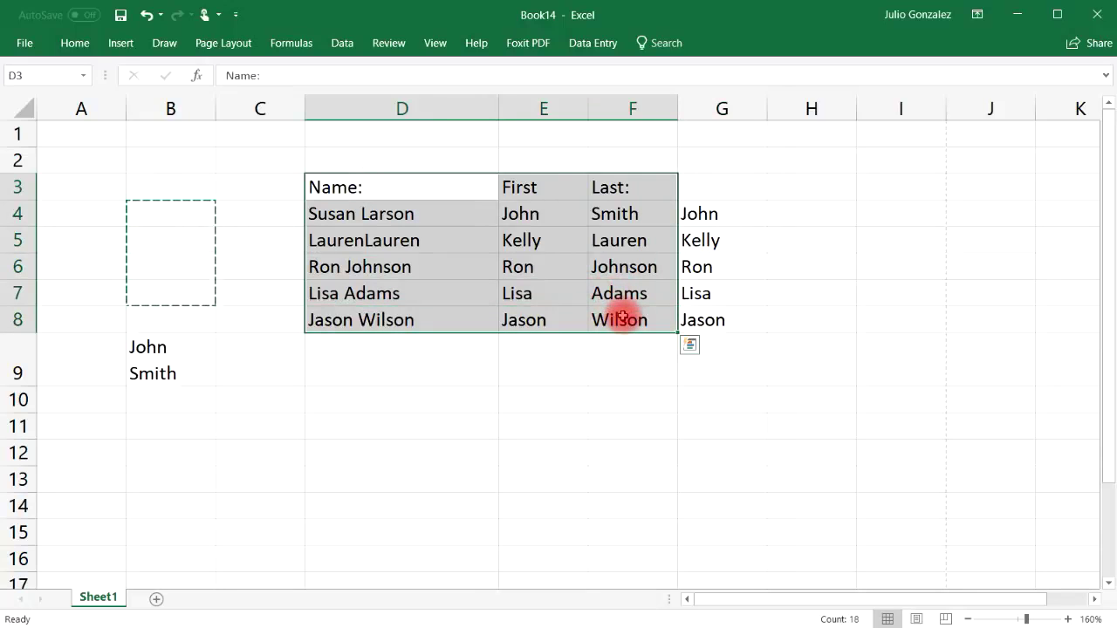
key(ctrl+t)
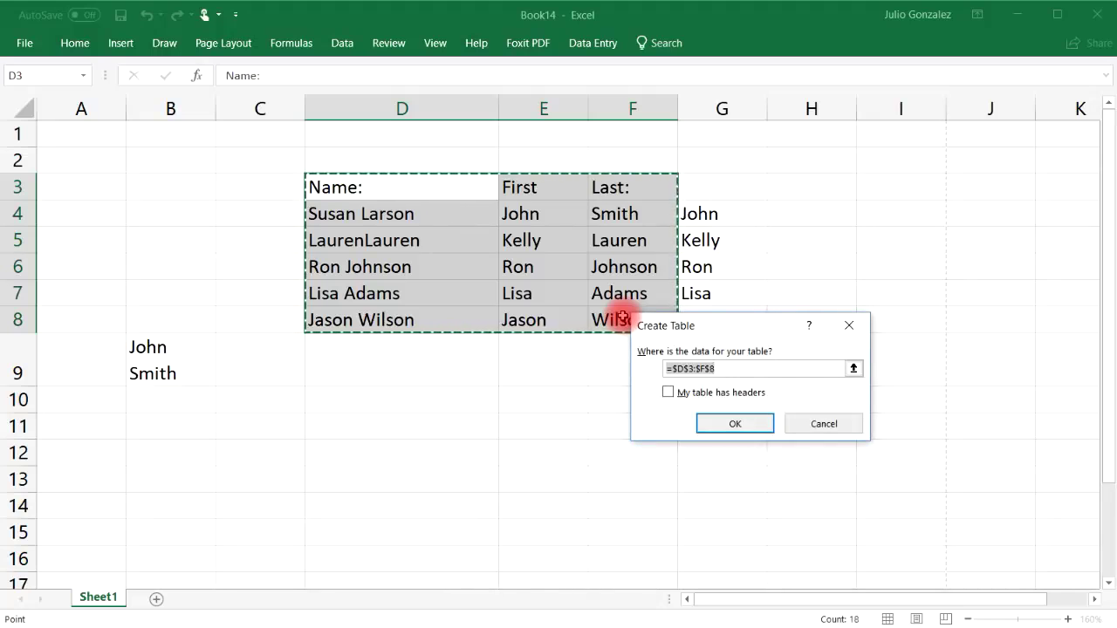
click(669, 393)
click(724, 422)
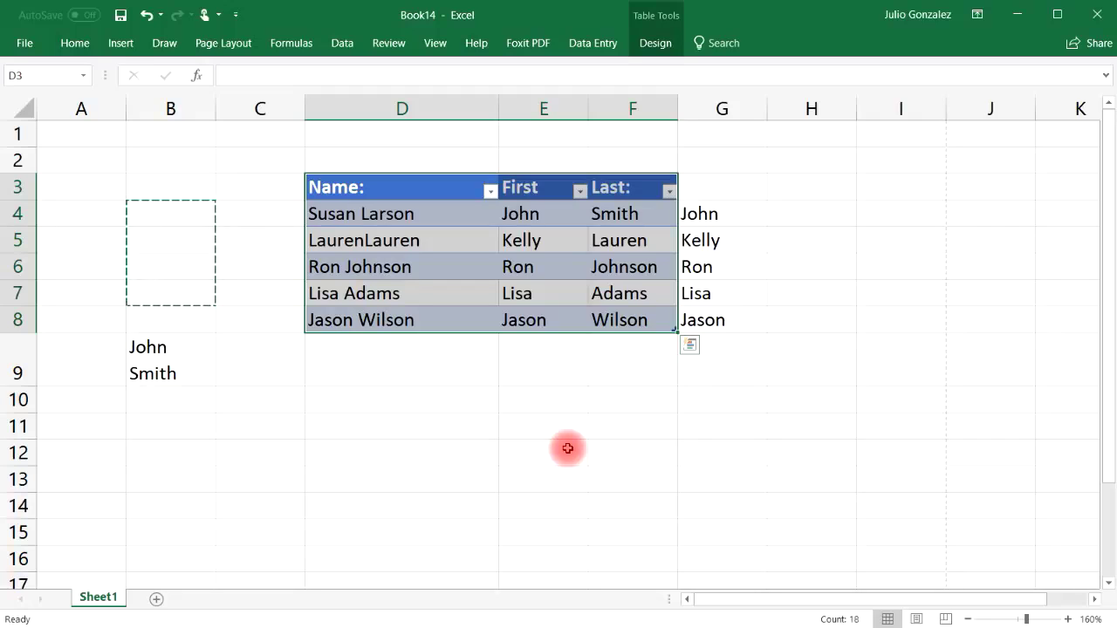
Step: Undo the table creation and insert a blank column between the First and Last: columns
click(148, 14)
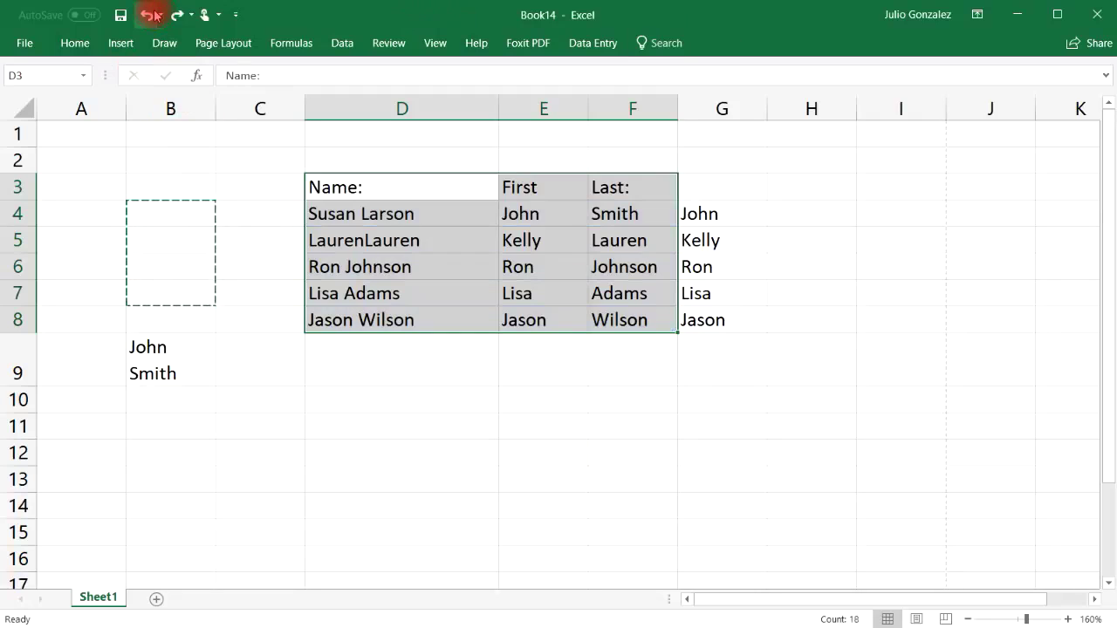
click(322, 395)
drag(352, 190, 506, 313)
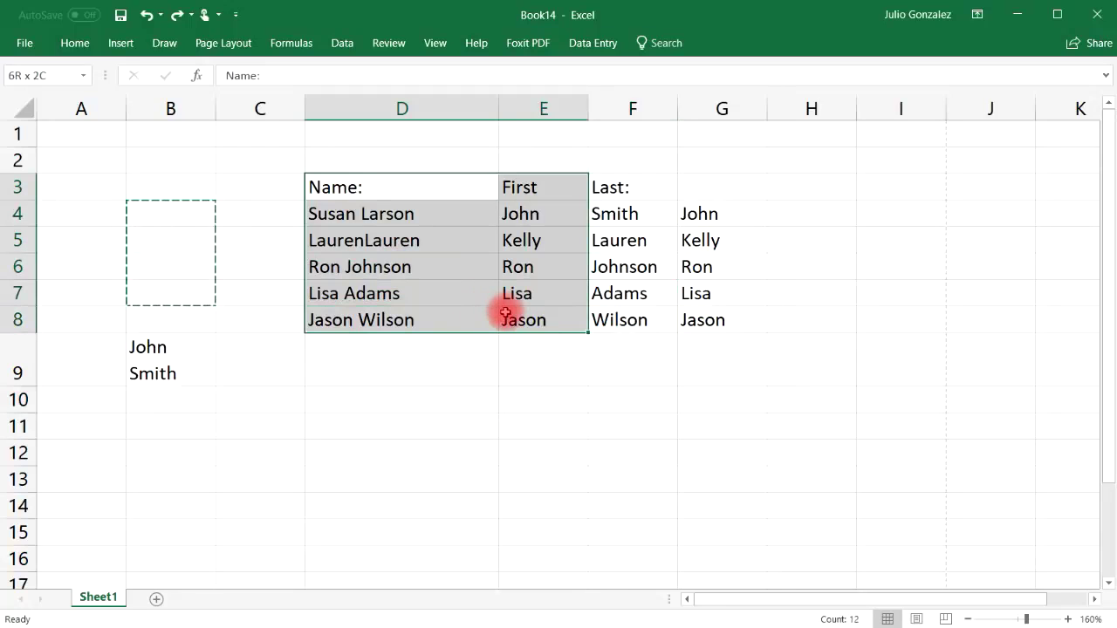
drag(678, 392, 646, 397)
right_click(601, 109)
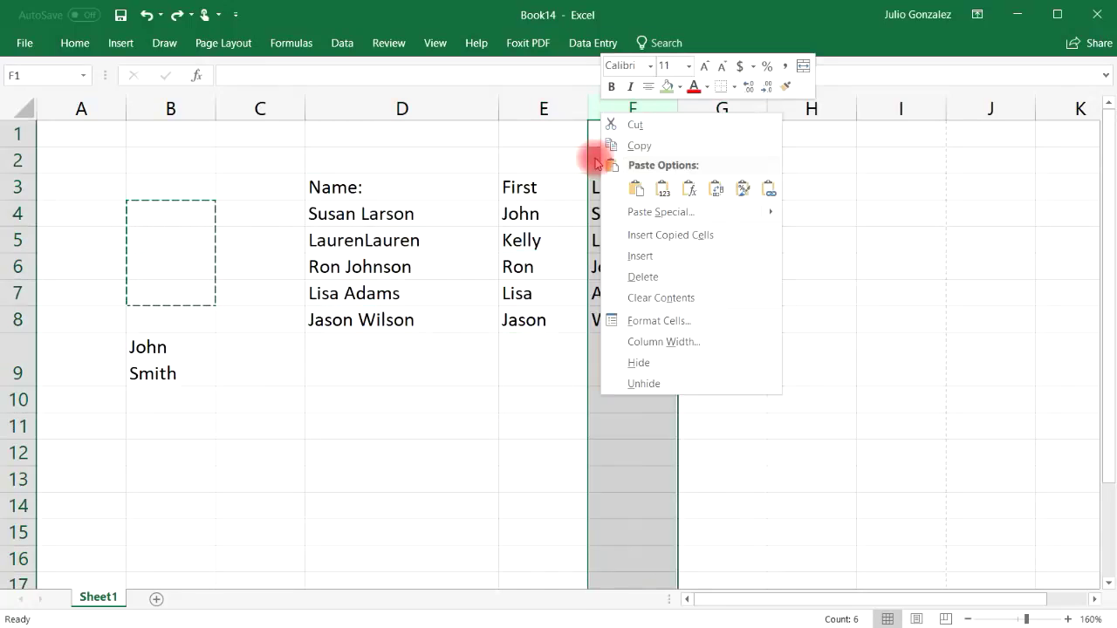
click(625, 234)
click(456, 357)
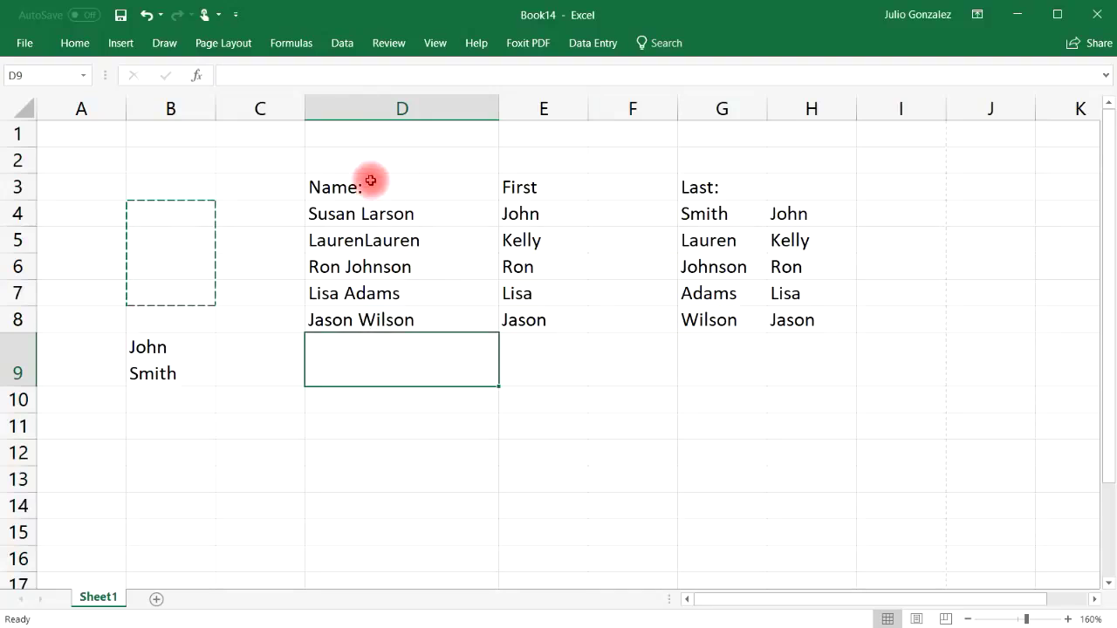
Step: Create a table from D3:E8, with its first row used as headers
drag(370, 180, 521, 317)
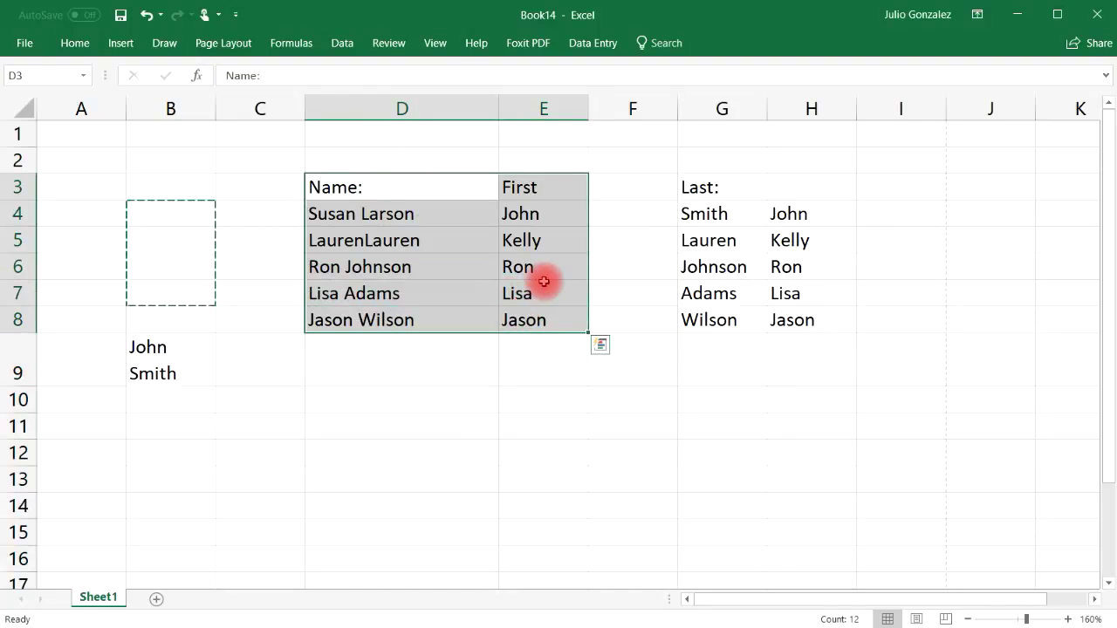
key(ctrl+t)
click(669, 392)
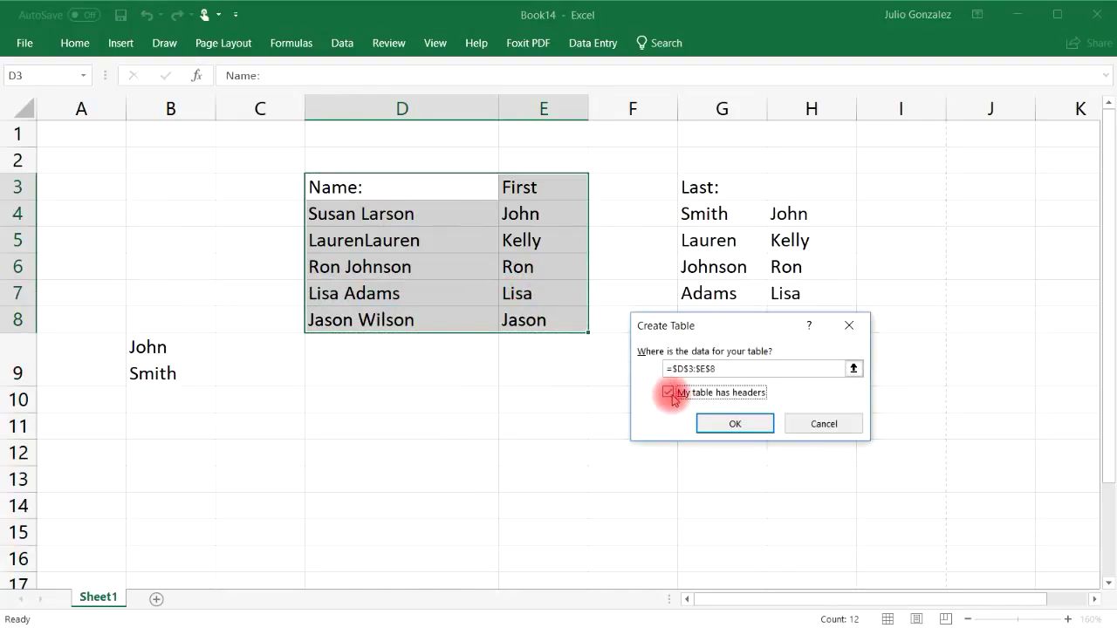
click(708, 421)
Step: Create a second table from G3:H8, with its first row used as headers
drag(706, 187, 804, 323)
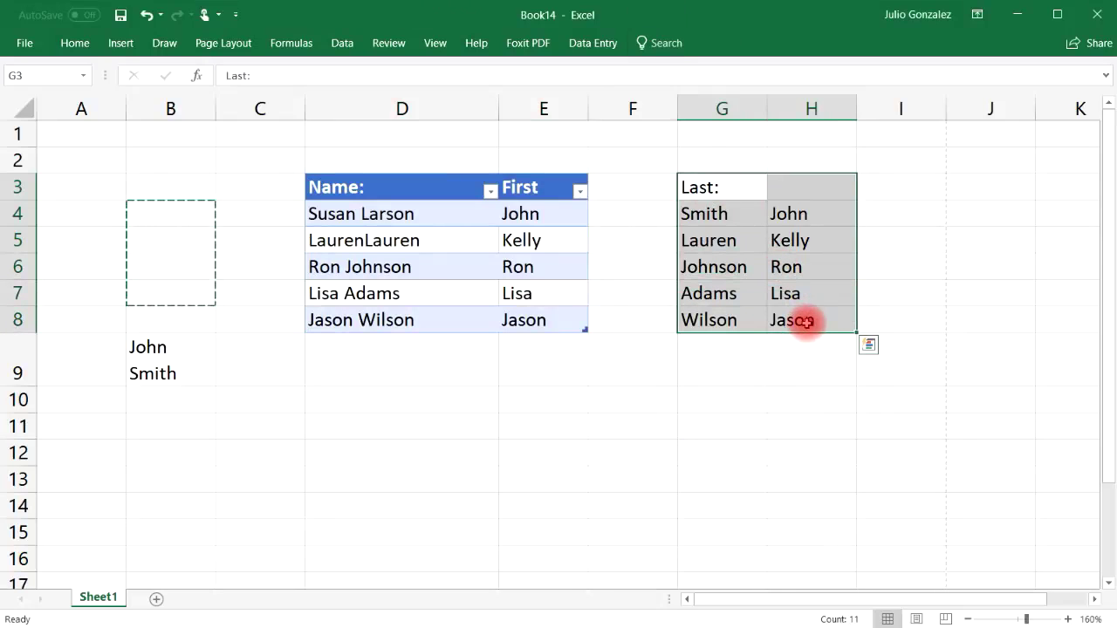
key(ctrl+t)
click(669, 392)
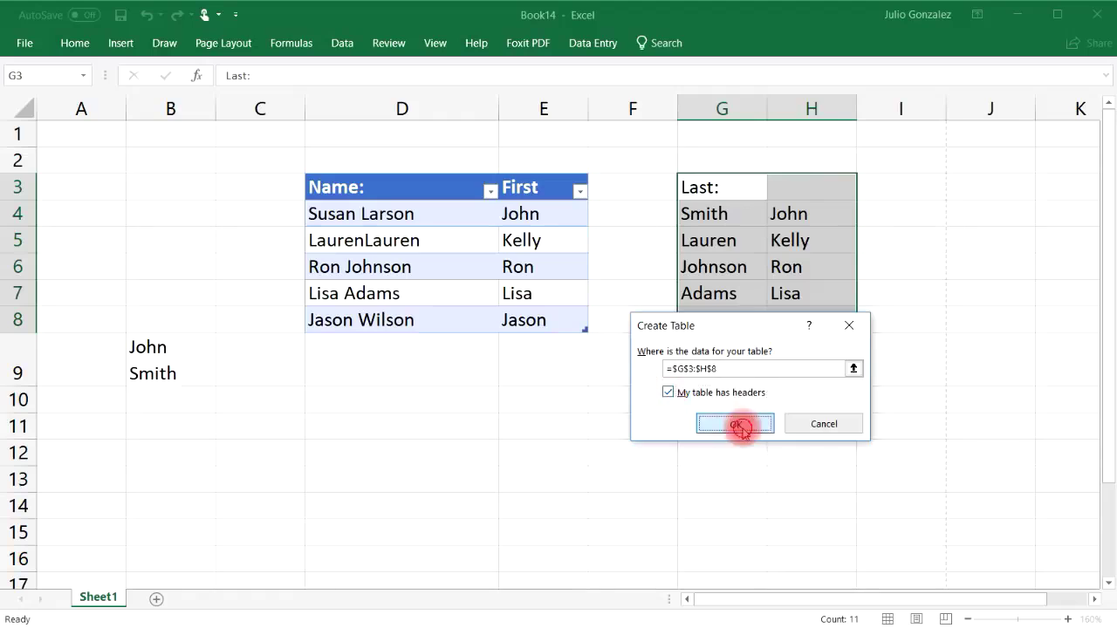
click(738, 425)
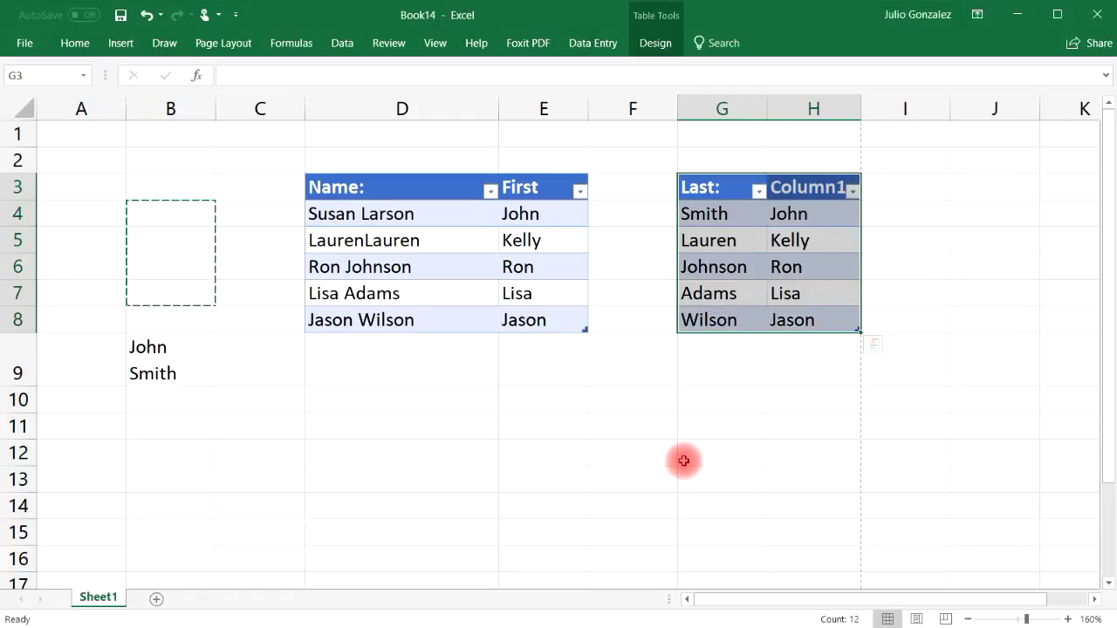
Step: Starting from cell D10, use Go To to select Table3 and afresh to select Table4
click(471, 401)
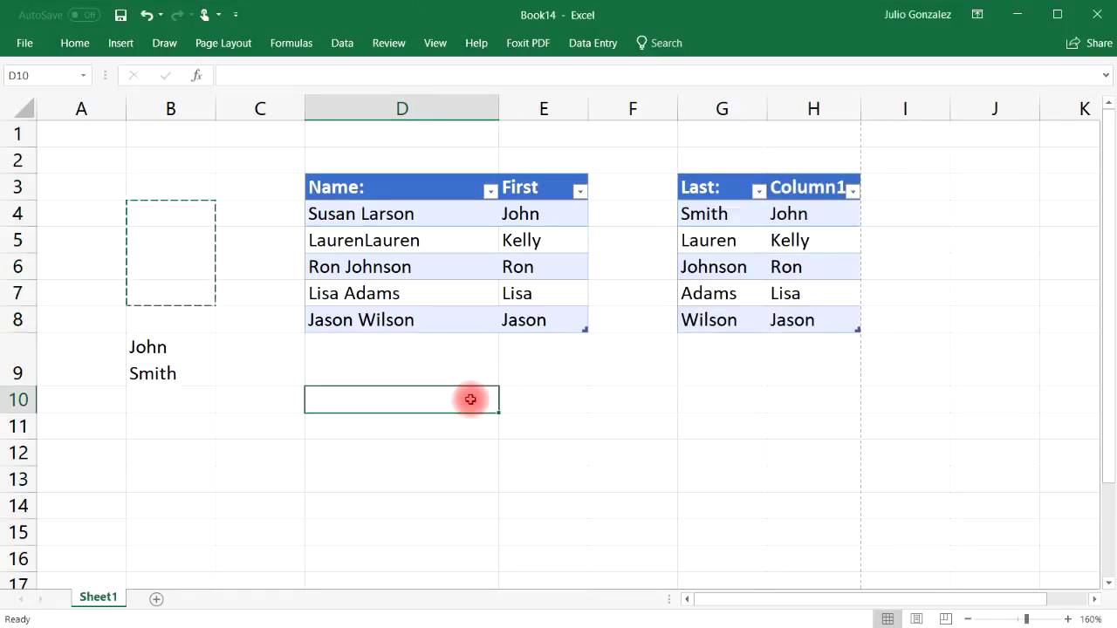
key(F5)
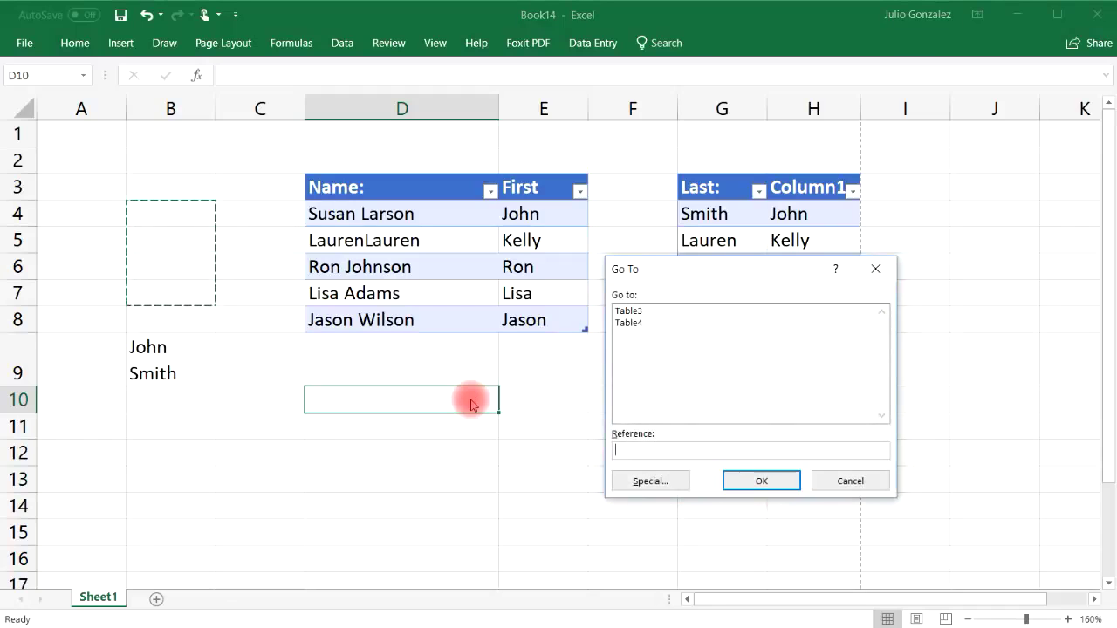
click(628, 311)
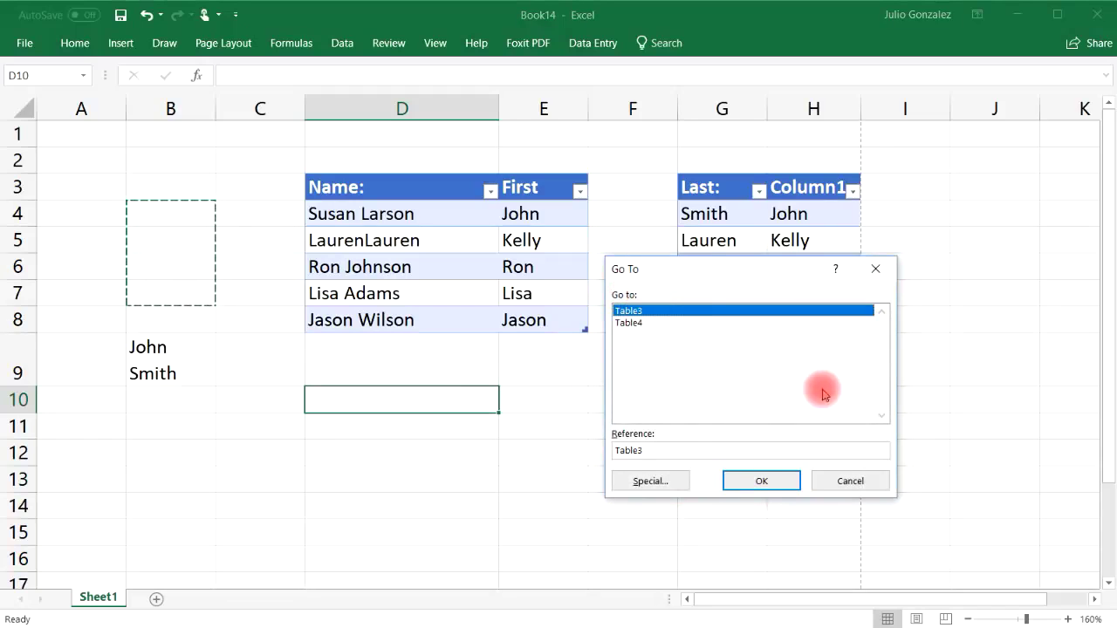
click(761, 481)
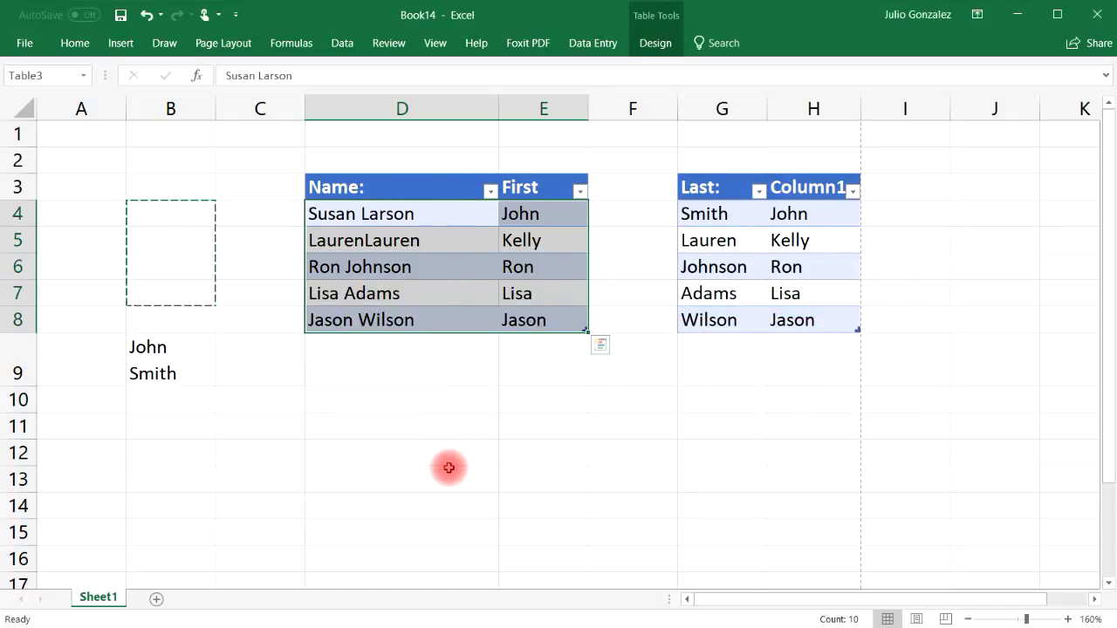
key(ctrl+g)
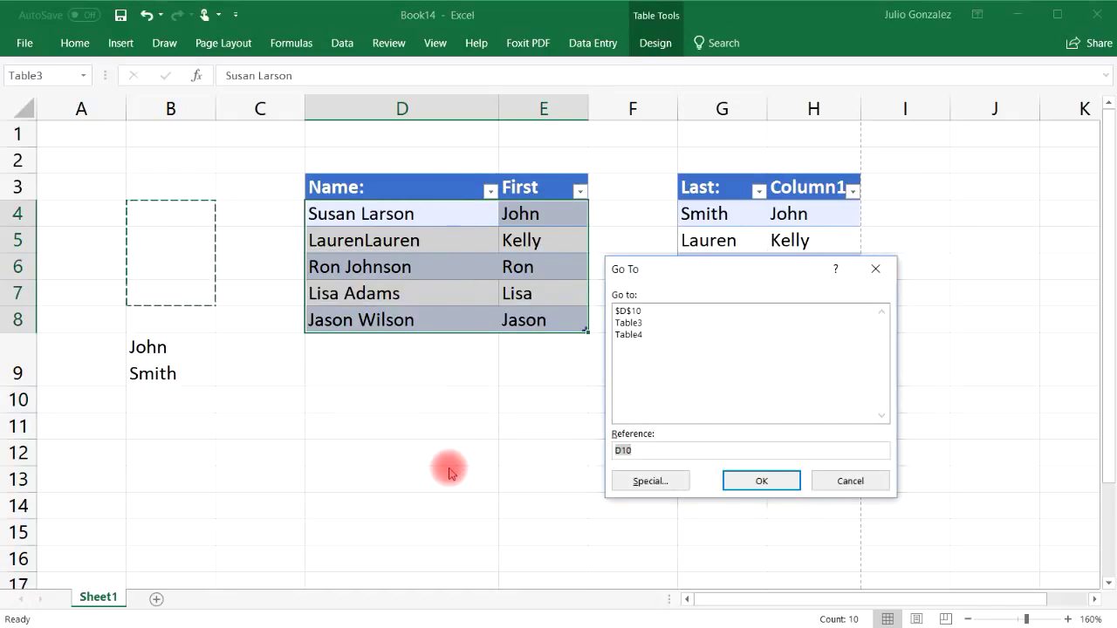
click(623, 342)
click(642, 336)
click(752, 481)
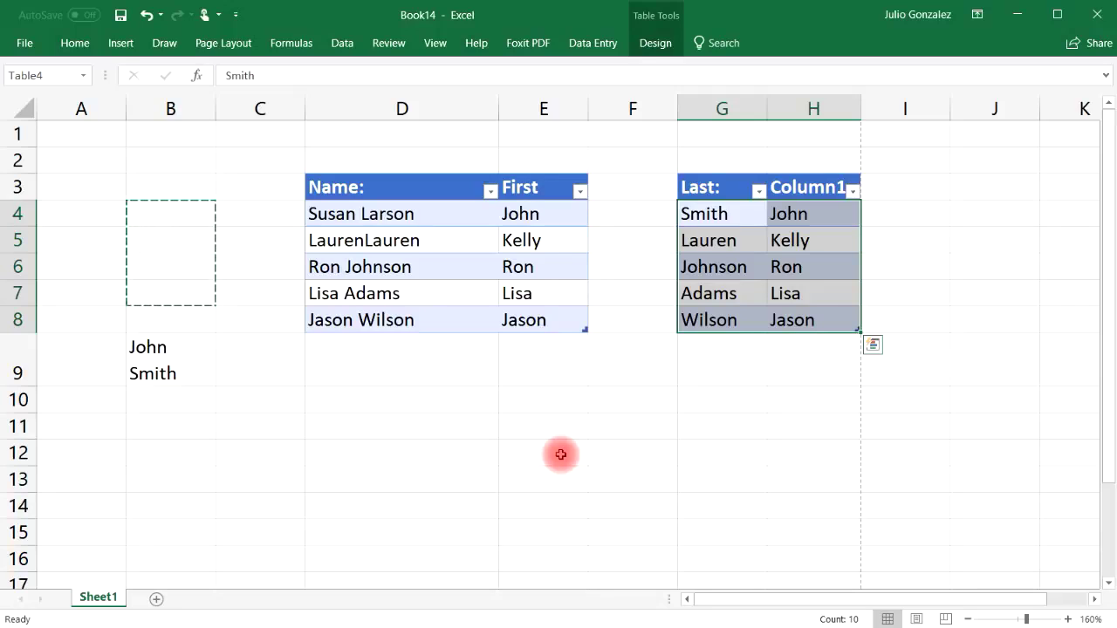
Step: Undo the last action and insert the current date, 5/29/2018, in cell D10
key(ctrl+z)
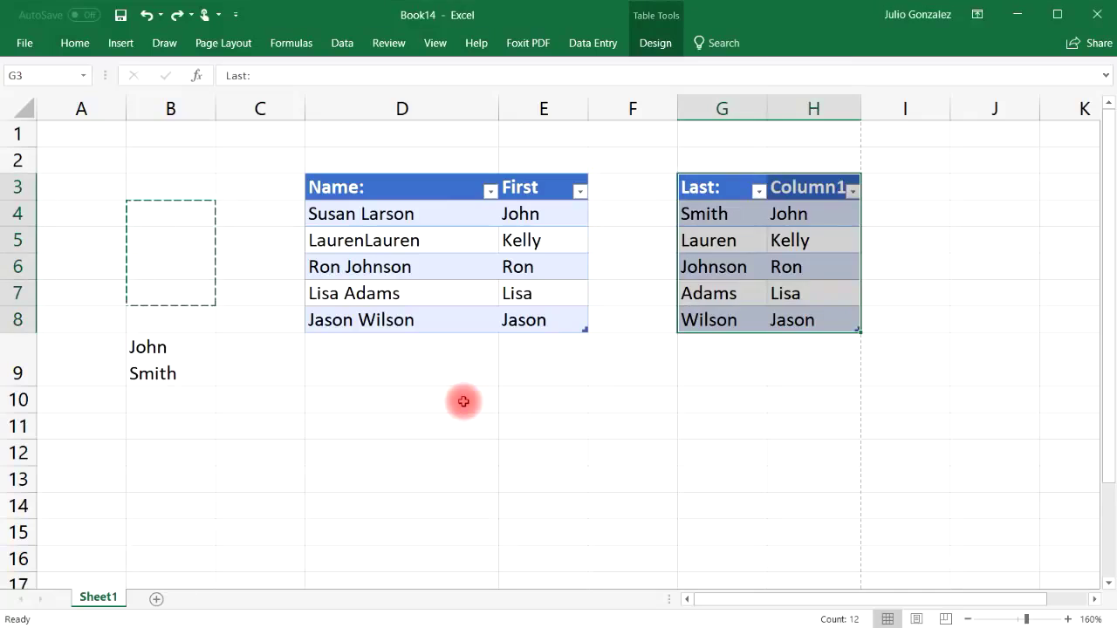
click(464, 401)
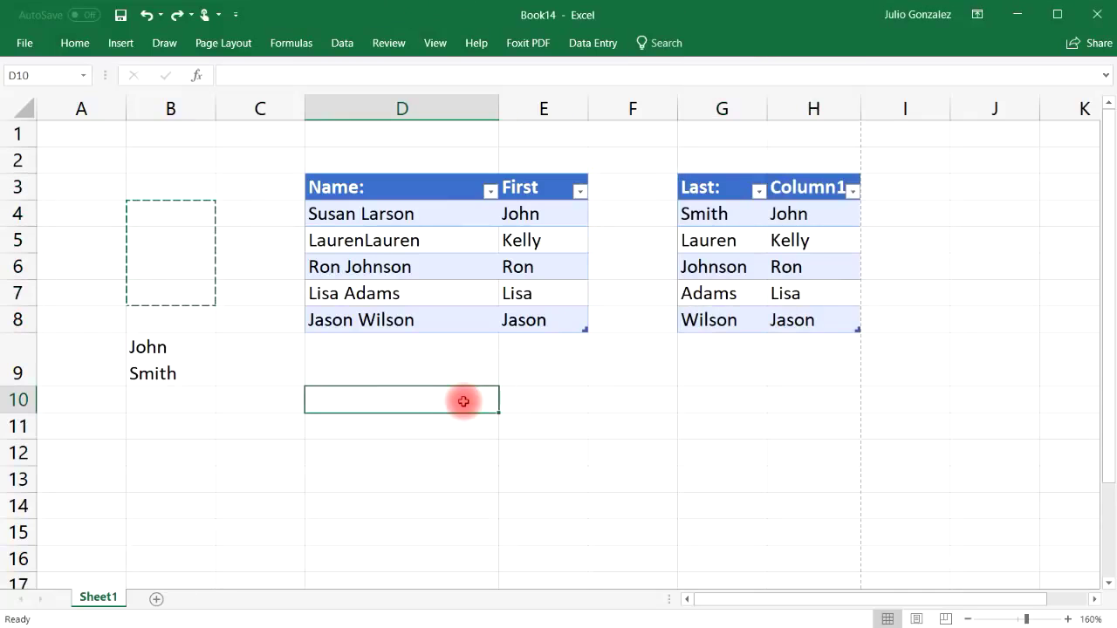
key(ctrl+semicolon)
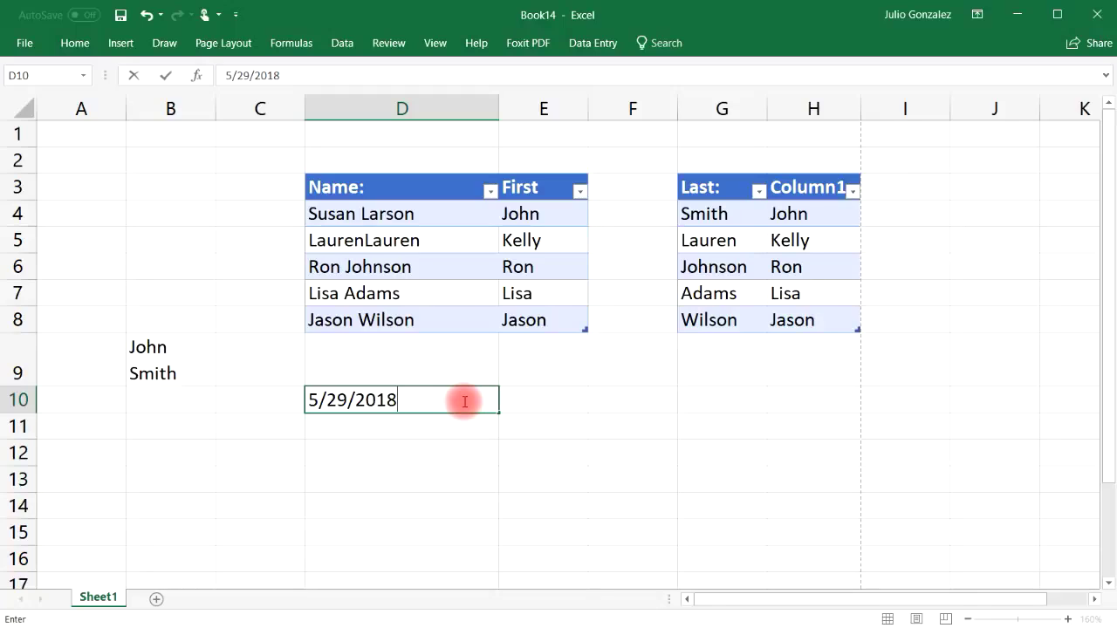
Step: Bring up the Insert Hyperlink dialog for cell E10 and close it without adding a link
click(547, 400)
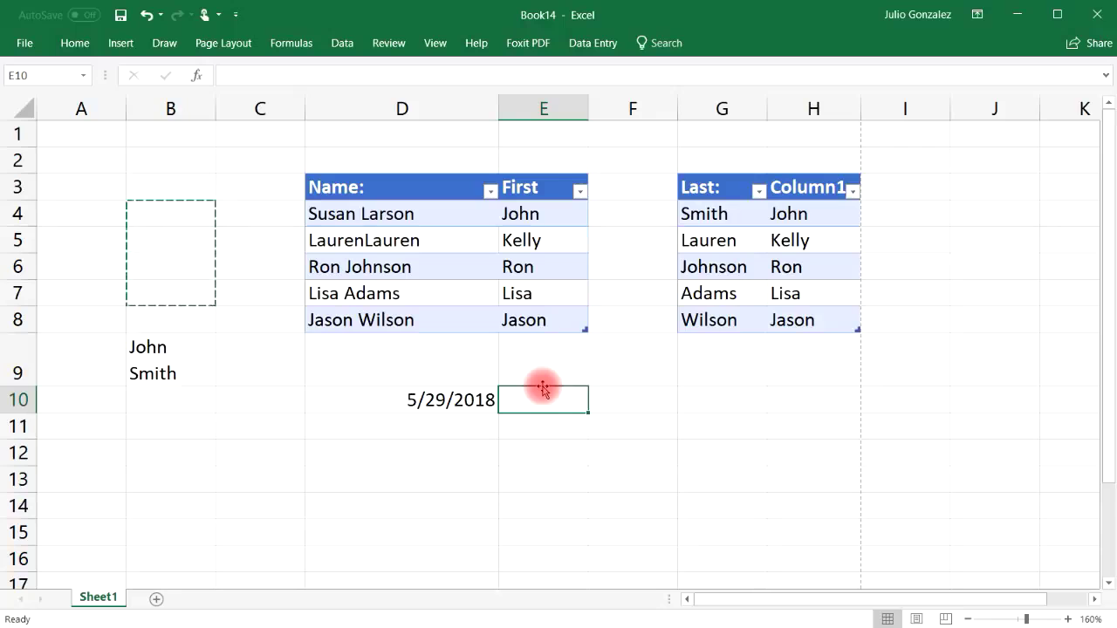
key(ctrl+k)
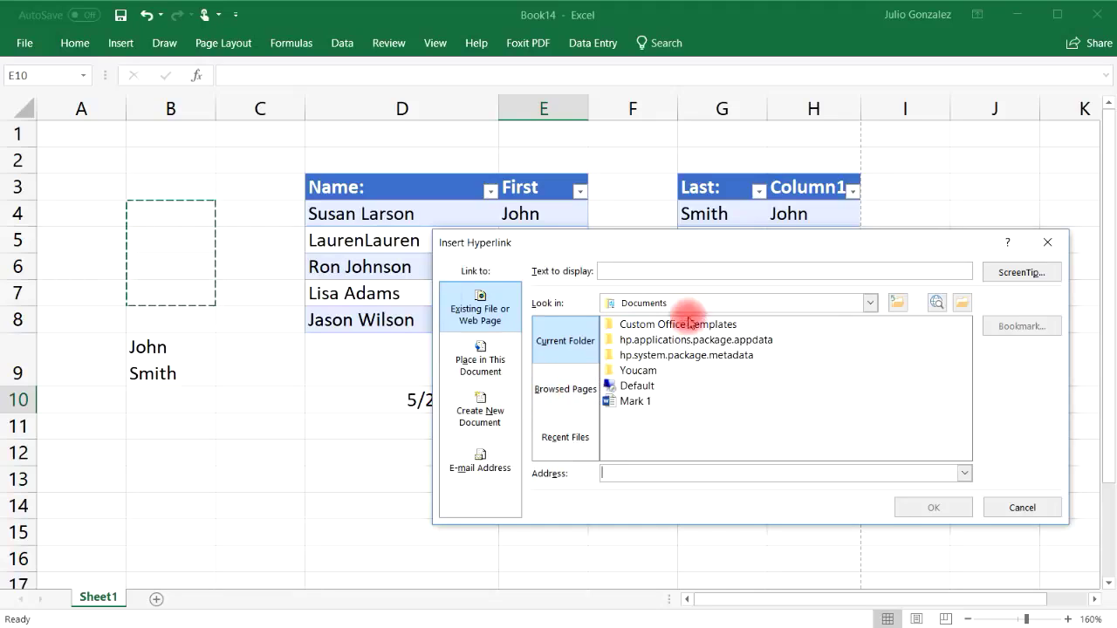
click(1022, 510)
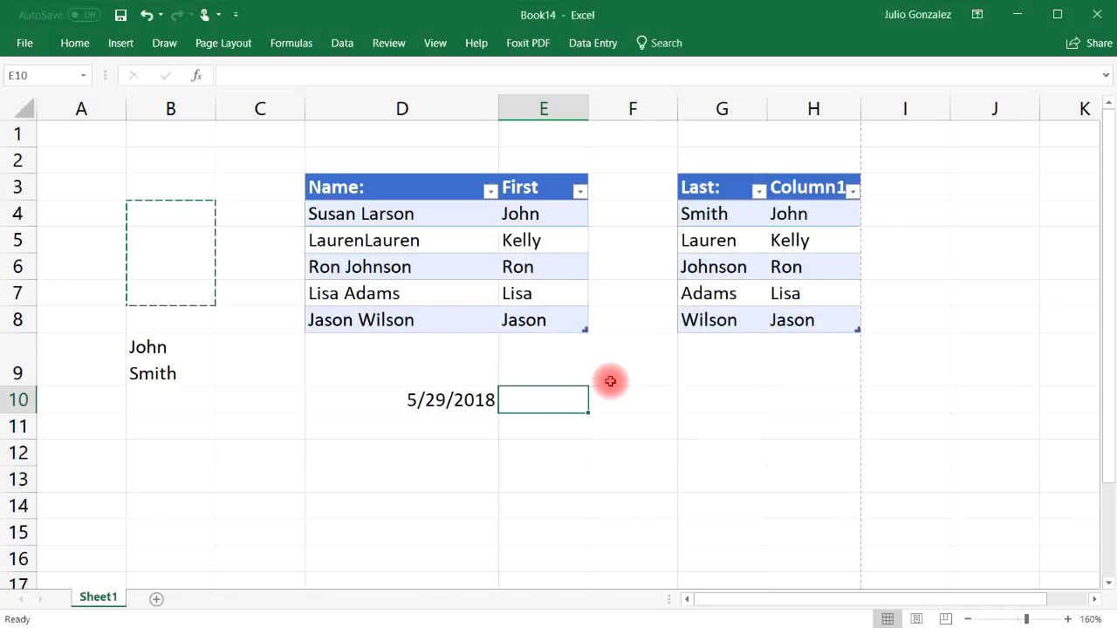
Step: Select the whole of column C from cell C10, and clear the selection by moving to D12
click(267, 401)
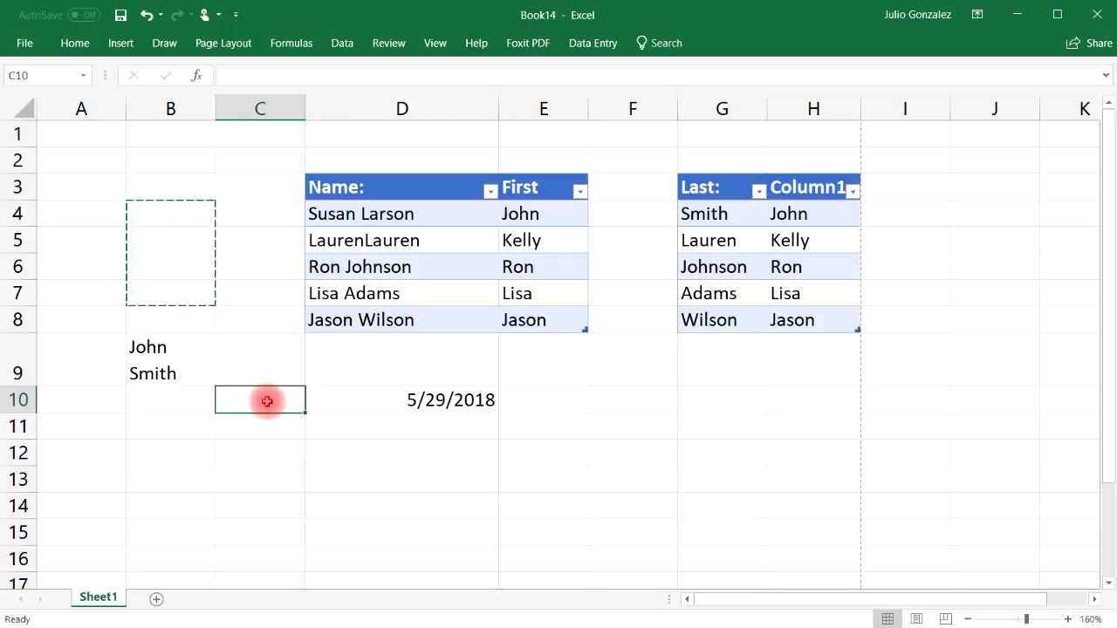
key(ctrl+space)
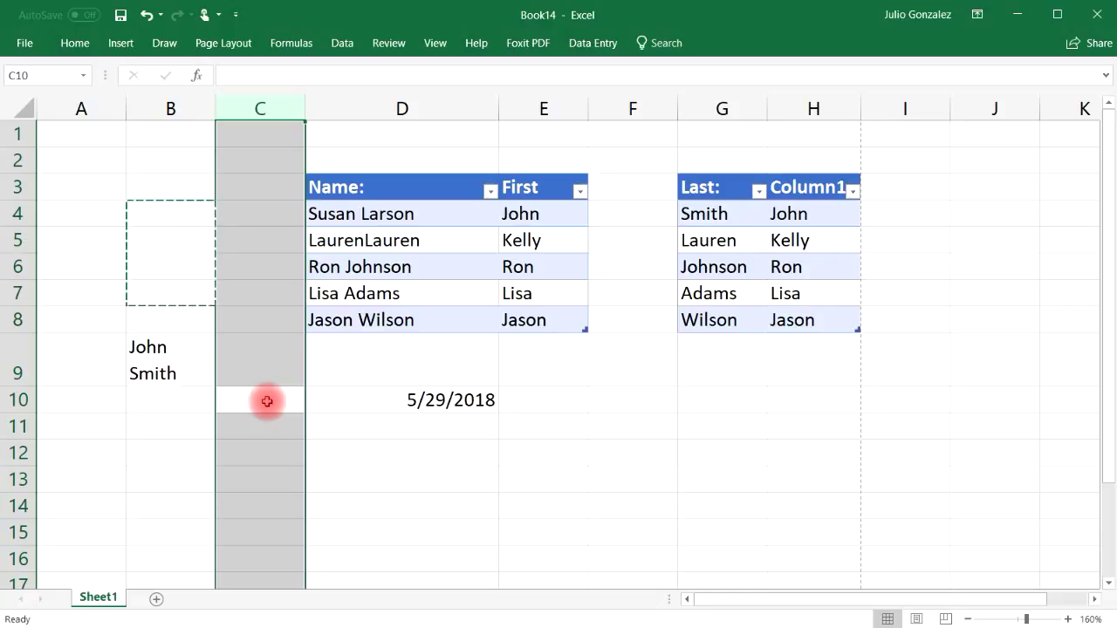
click(436, 455)
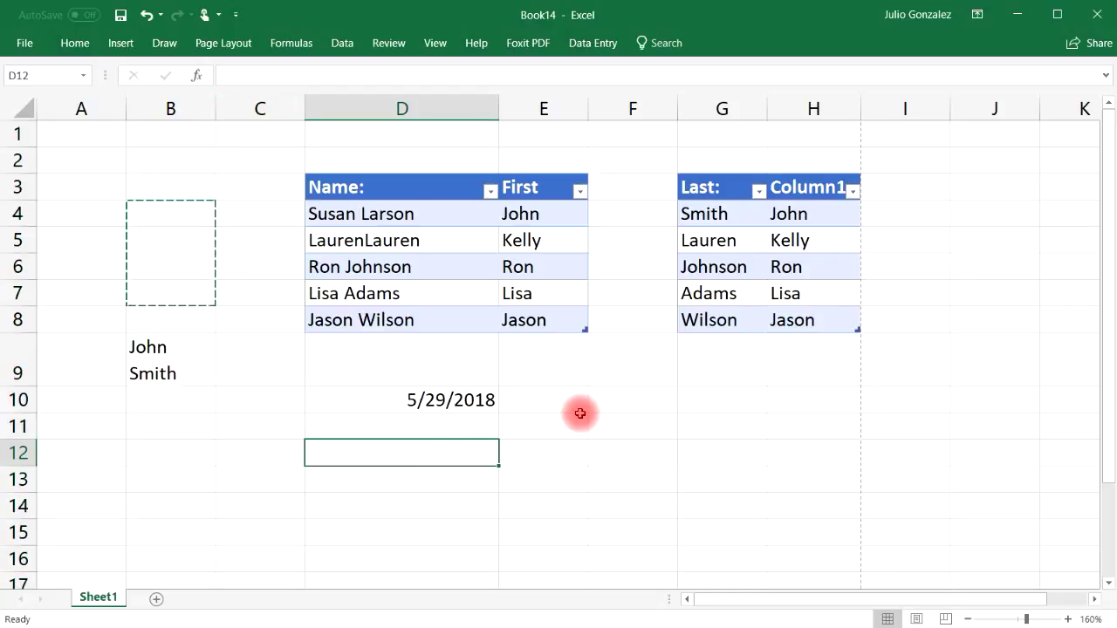
Step: Delete everything in the range A2:I13, including both tables and the date
drag(81, 161, 892, 477)
key(Delete)
click(529, 500)
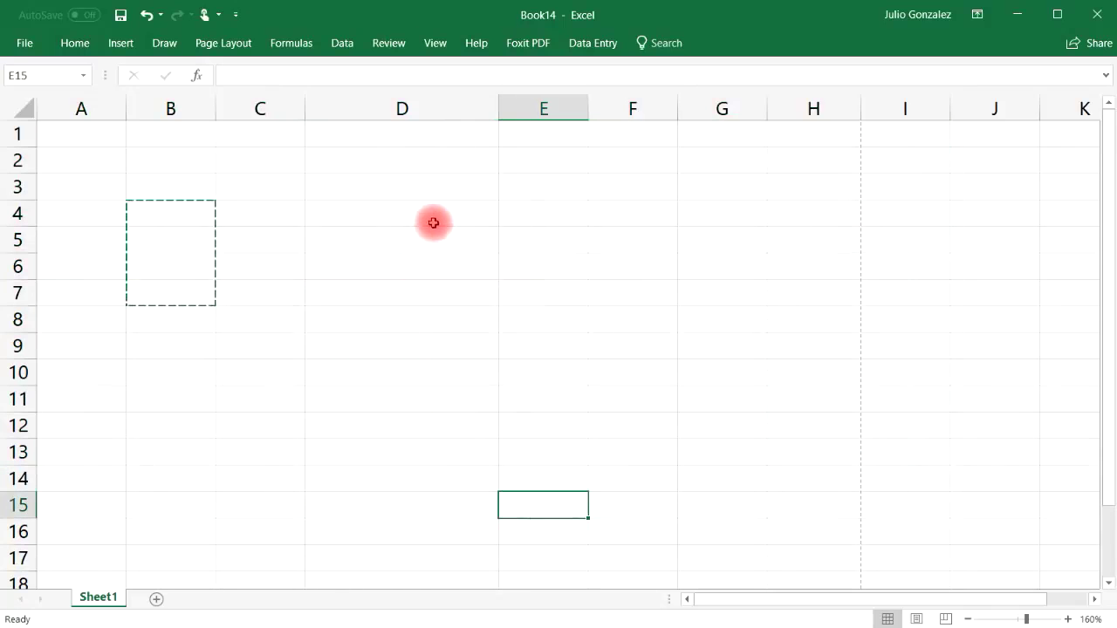
Step: Enter the numbers 12, 17, 25, 9 and 14 down cells E4:E8
click(526, 220)
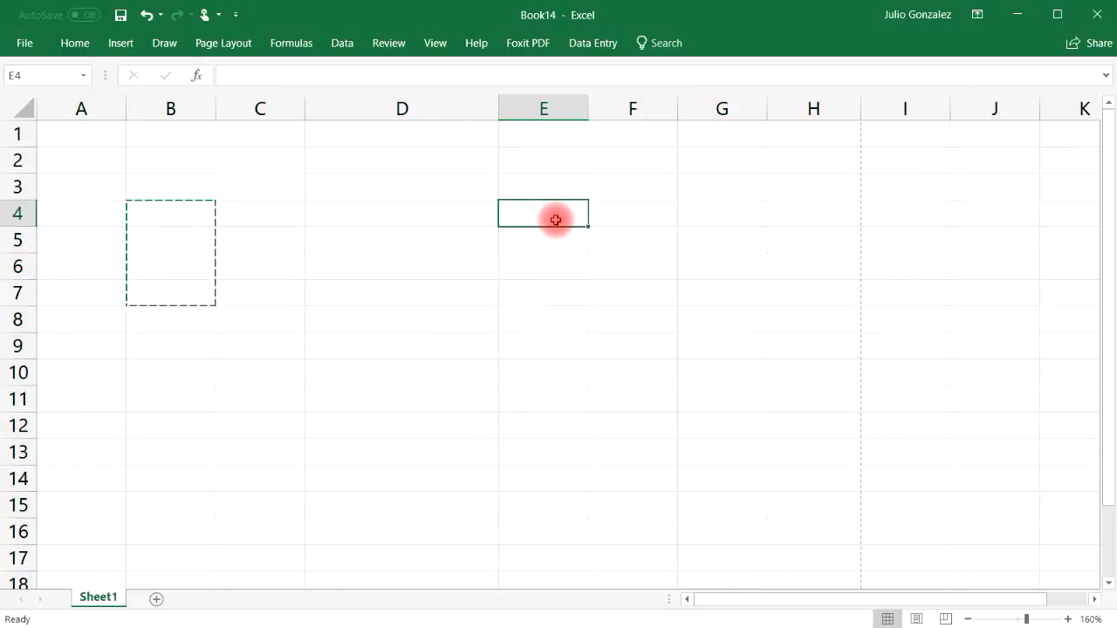
text(12)
click(559, 242)
text(17)
click(553, 271)
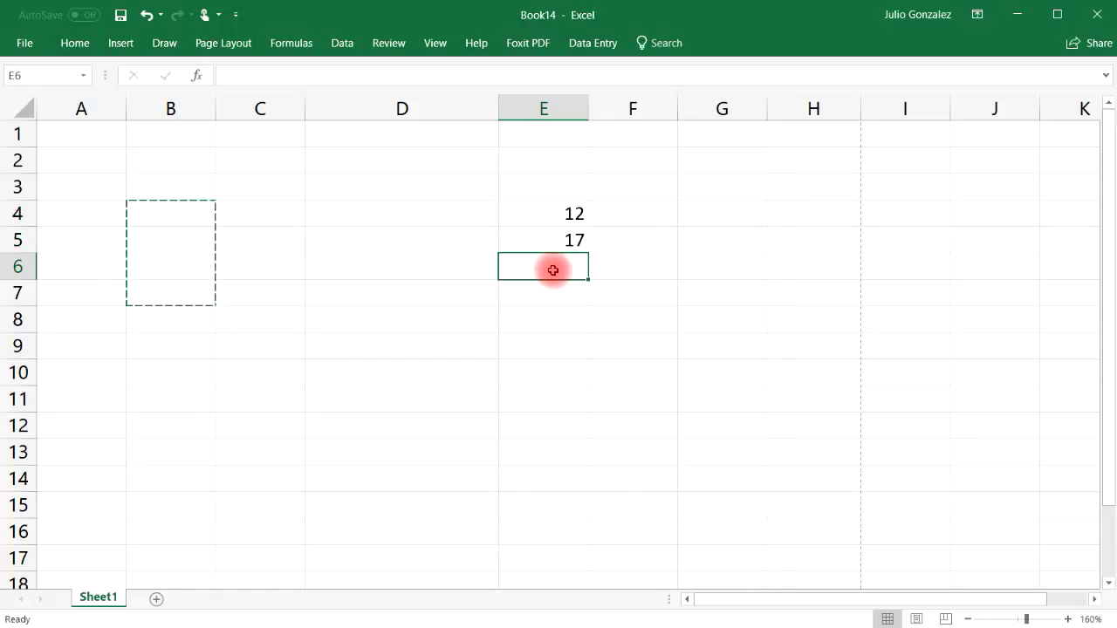
text(25)
click(551, 295)
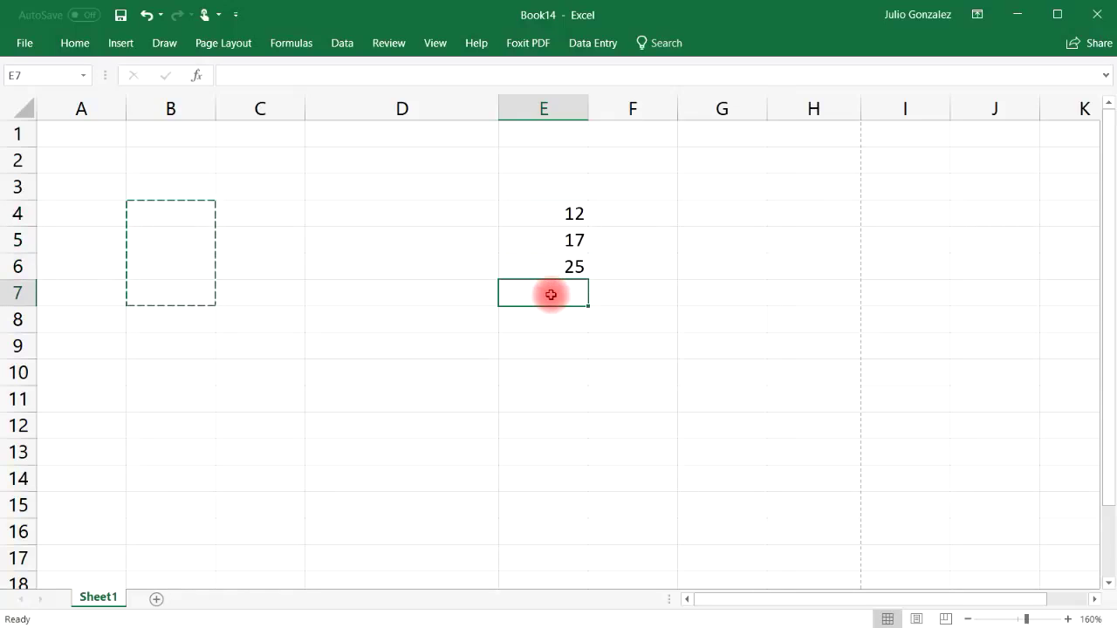
text(9)
click(550, 317)
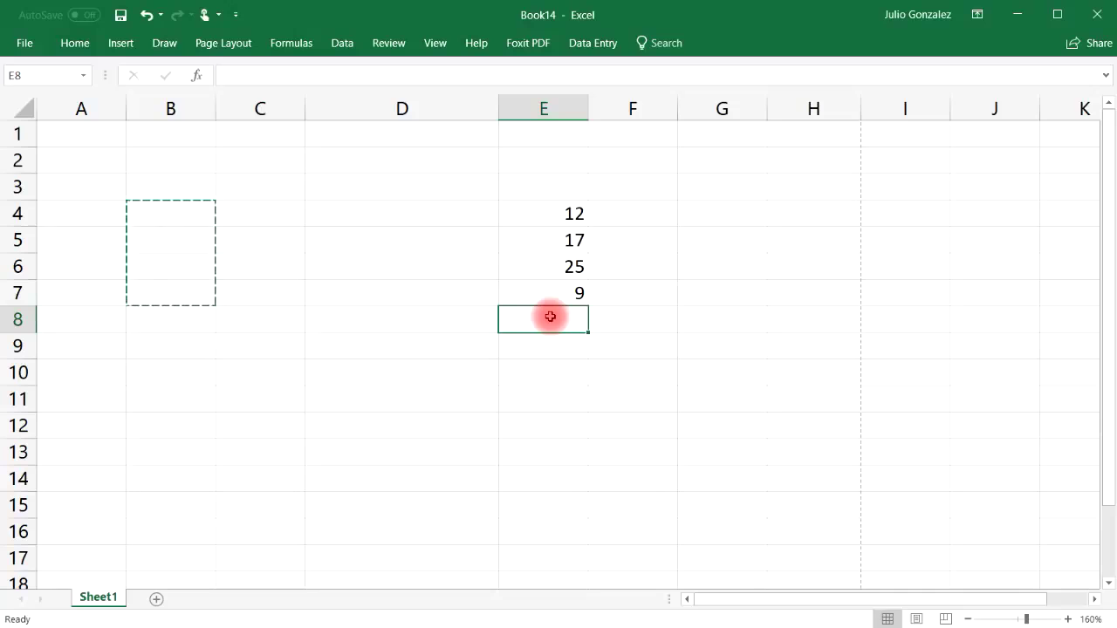
text(14)
click(553, 344)
Step: Examine the Quick Analysis options for E4:E8: formatting, charts, totals, tables and sparklines, previewing the column sparklines
drag(576, 217, 575, 320)
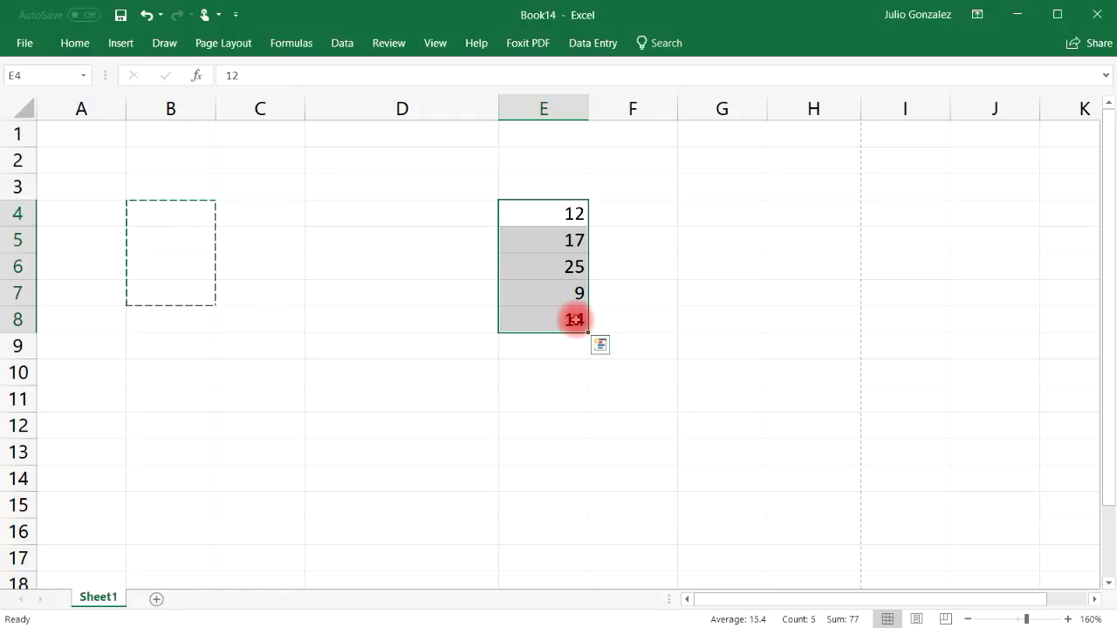
key(ctrl+q)
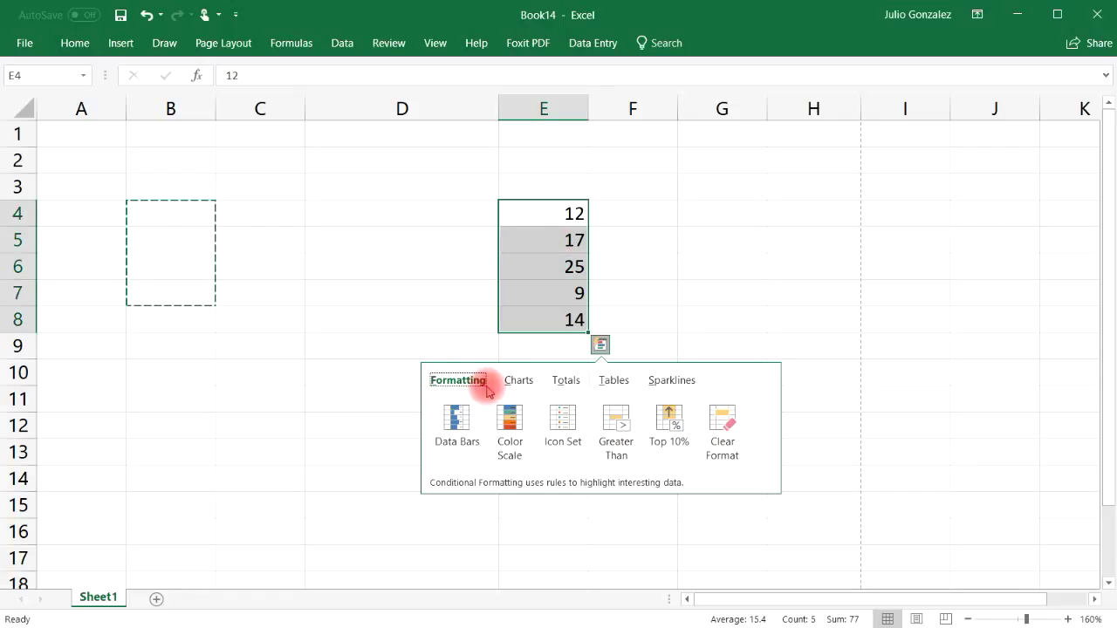
click(516, 380)
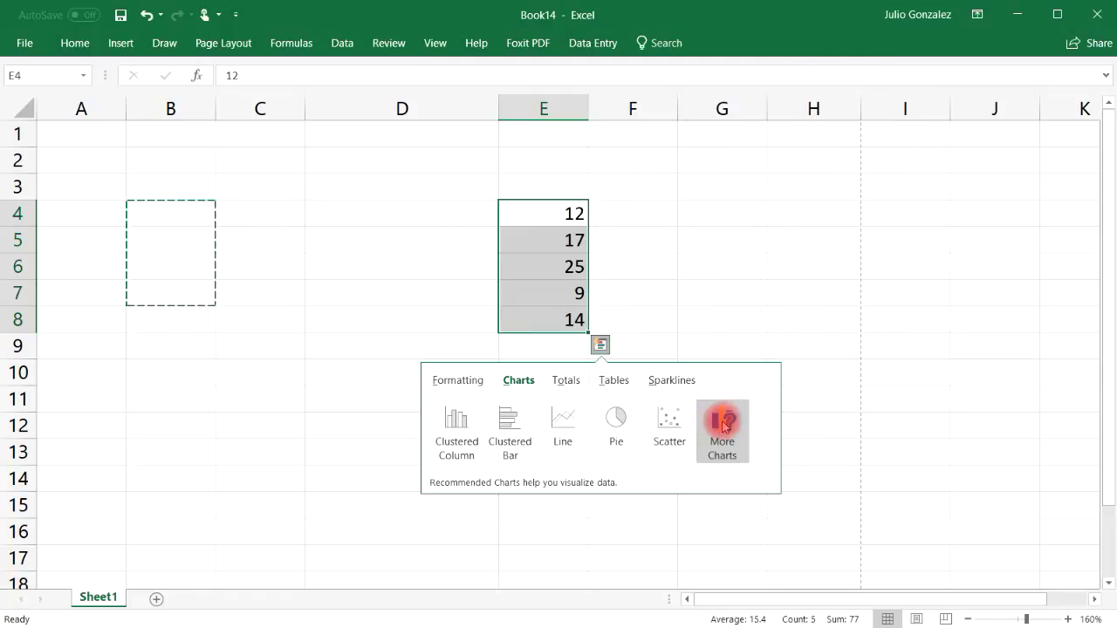
click(573, 385)
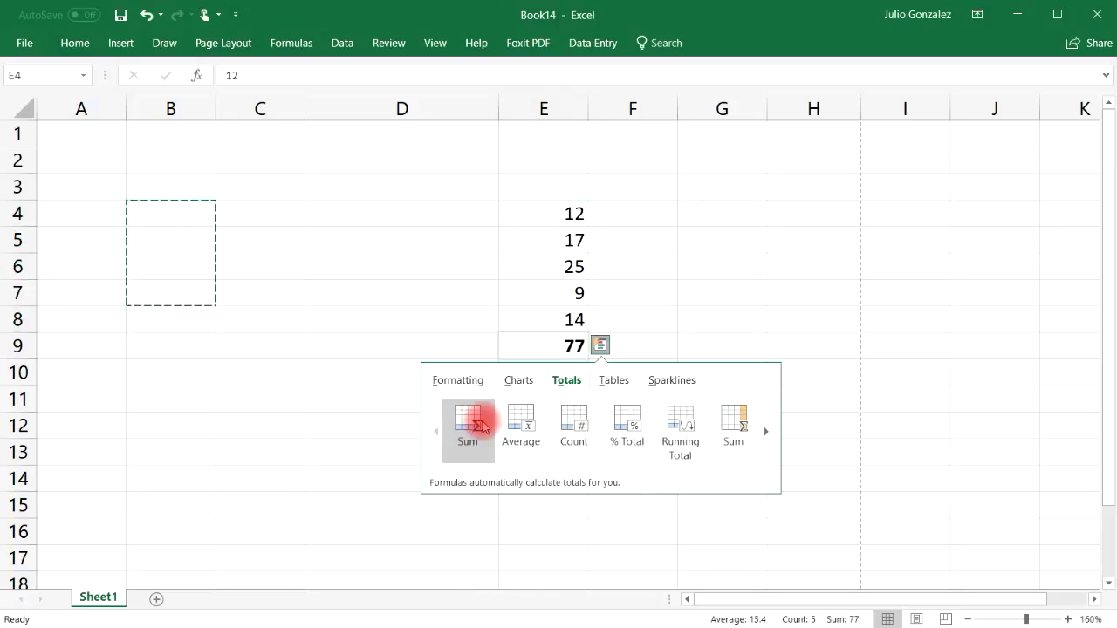
click(617, 383)
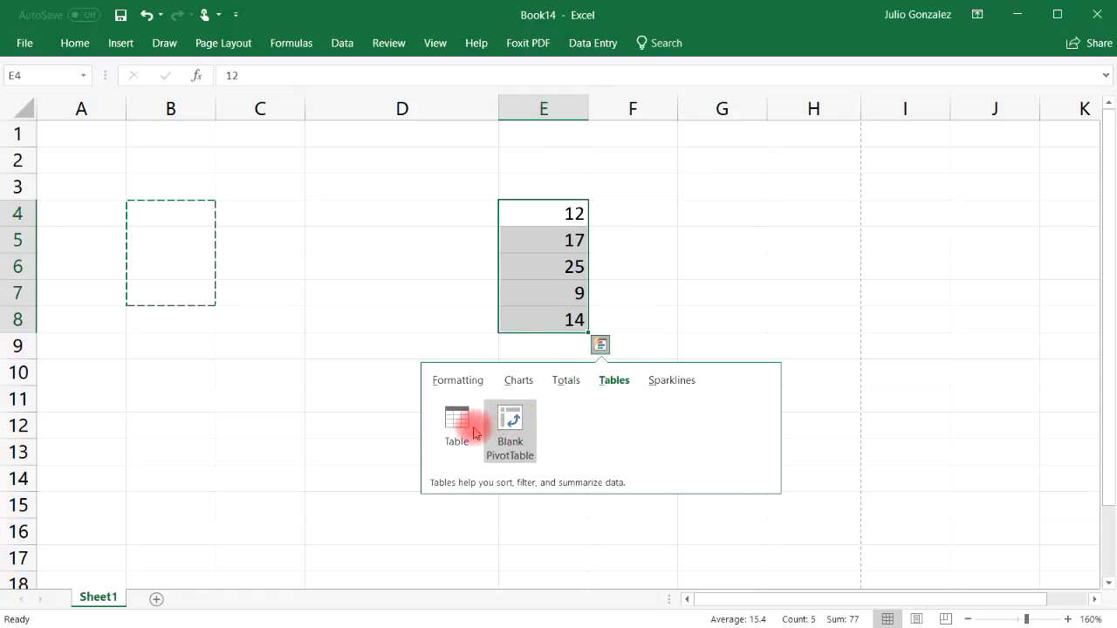
click(674, 381)
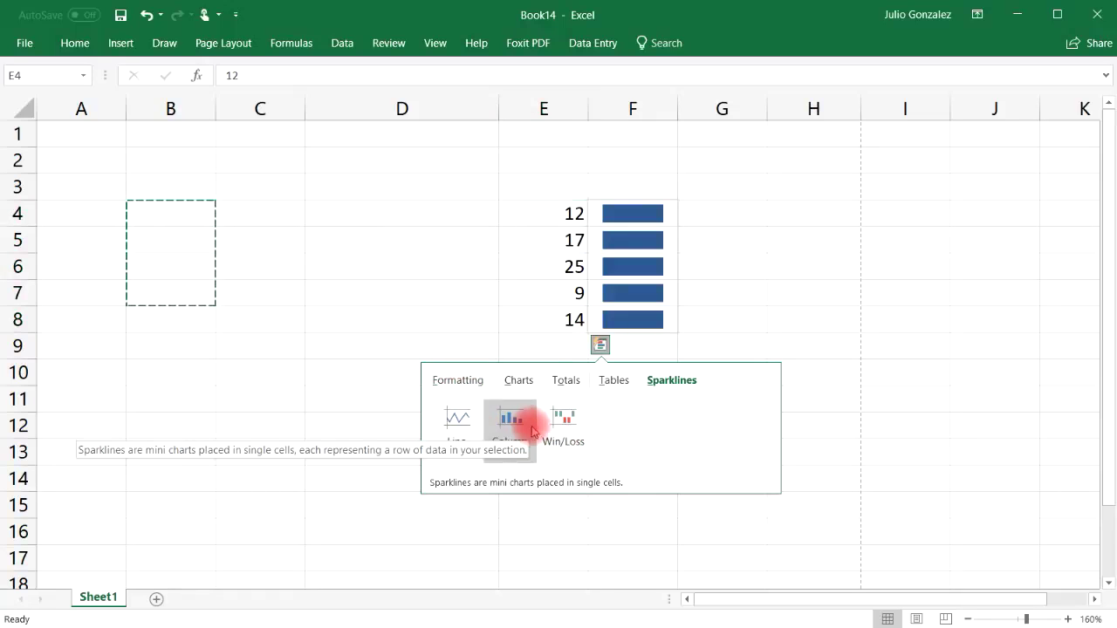
Step: Preview the conditional formatting options for E4:E8 in Quick Analysis, including the icon set, and dismiss them without applying any
click(457, 381)
click(697, 319)
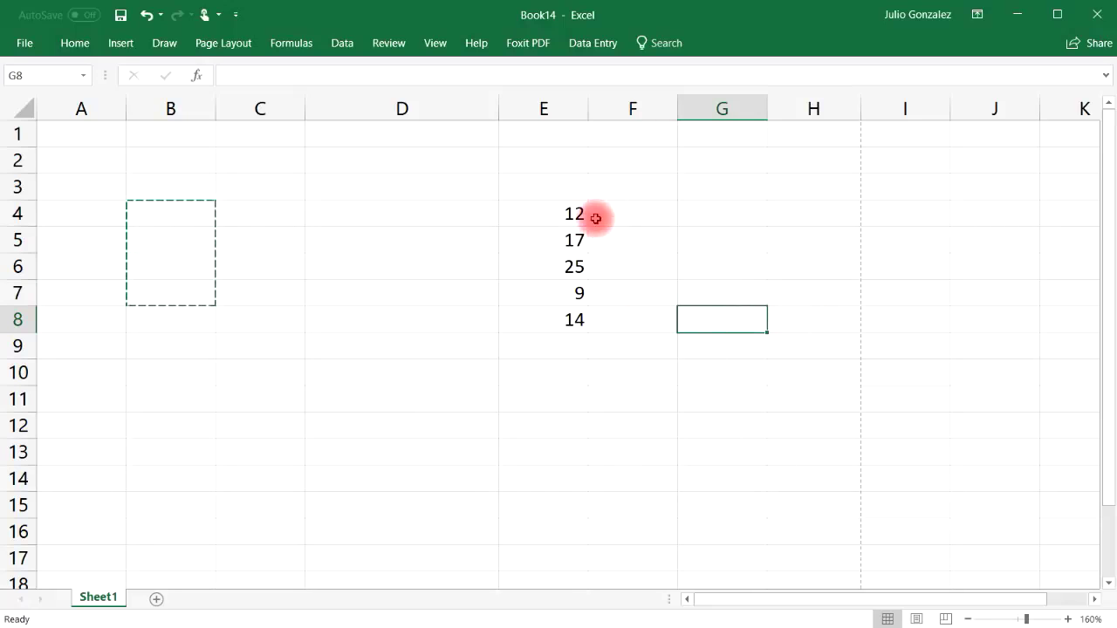
drag(556, 212, 569, 314)
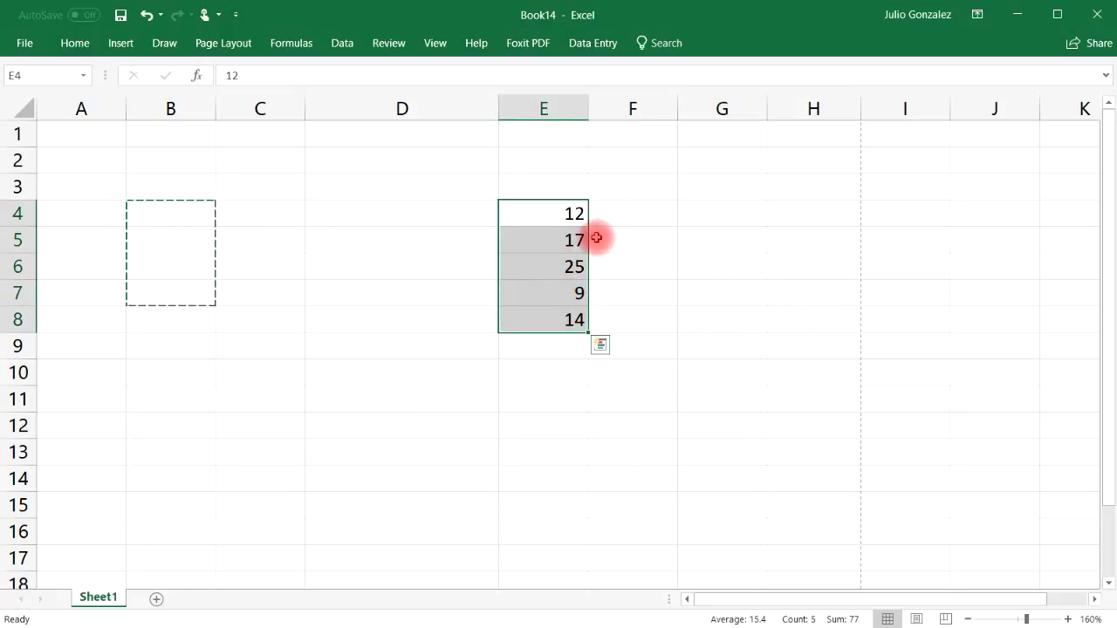
click(603, 349)
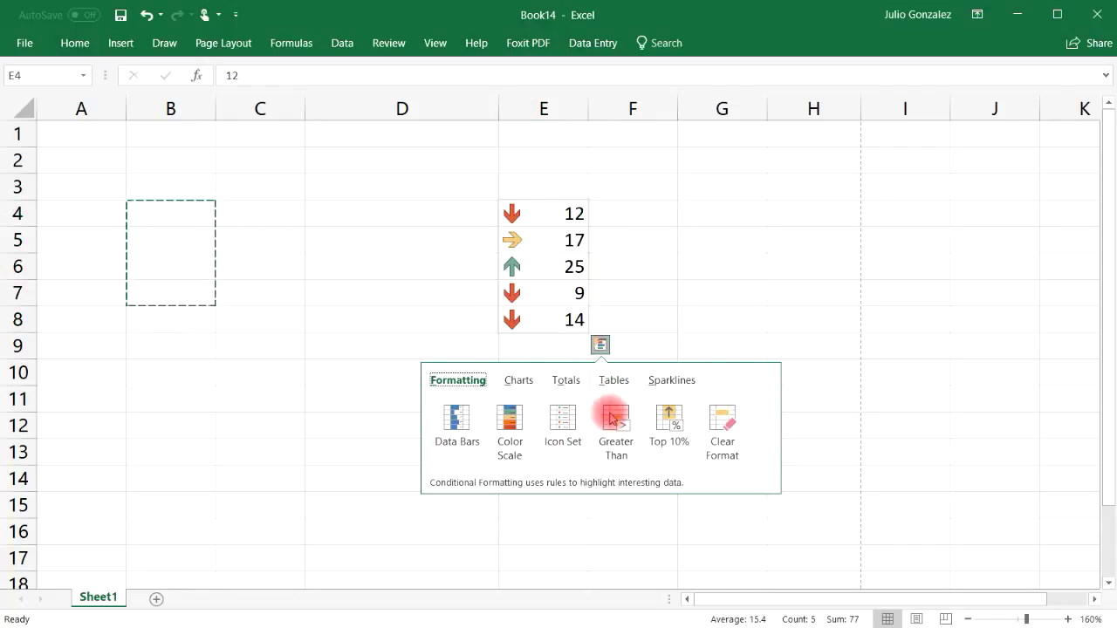
click(711, 302)
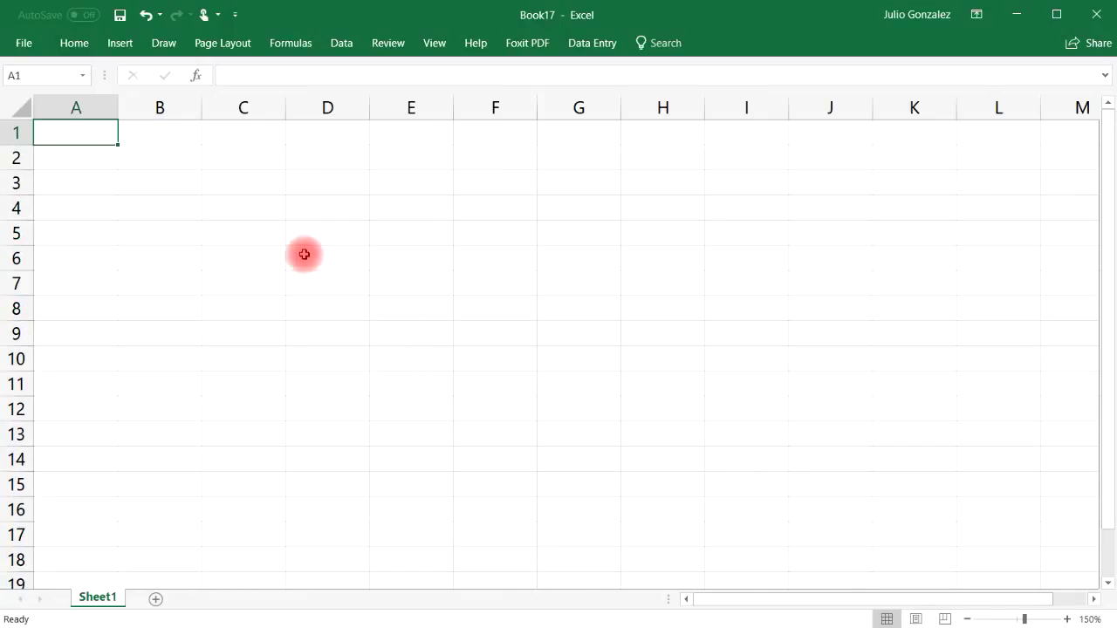
Step: Enter the number 156 in cell D4 of the blank workbook
click(320, 208)
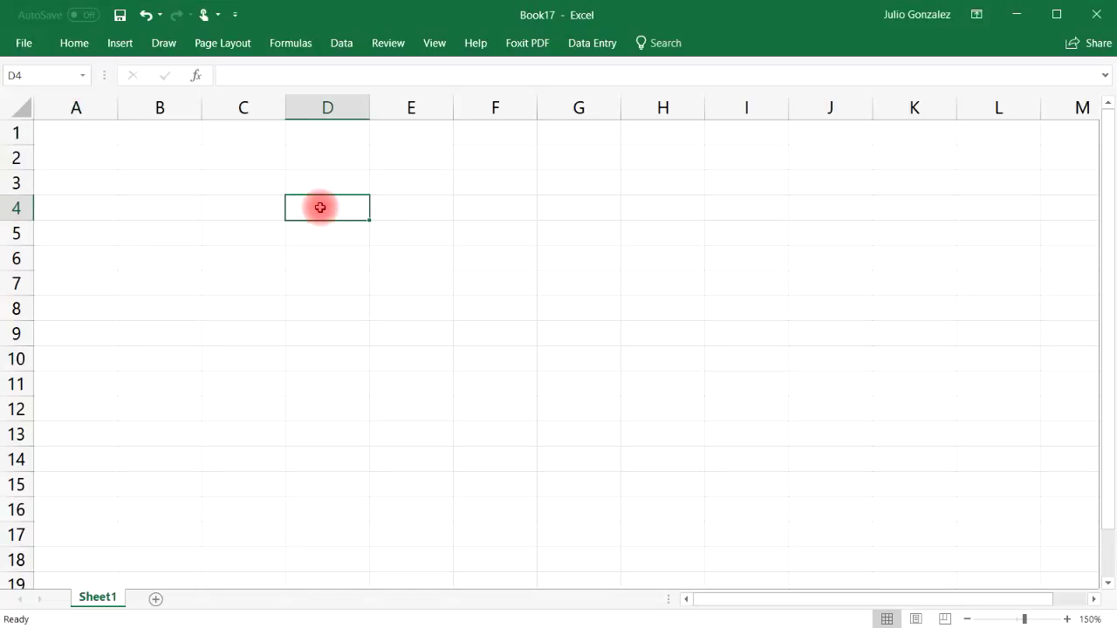
text(156)
click(442, 224)
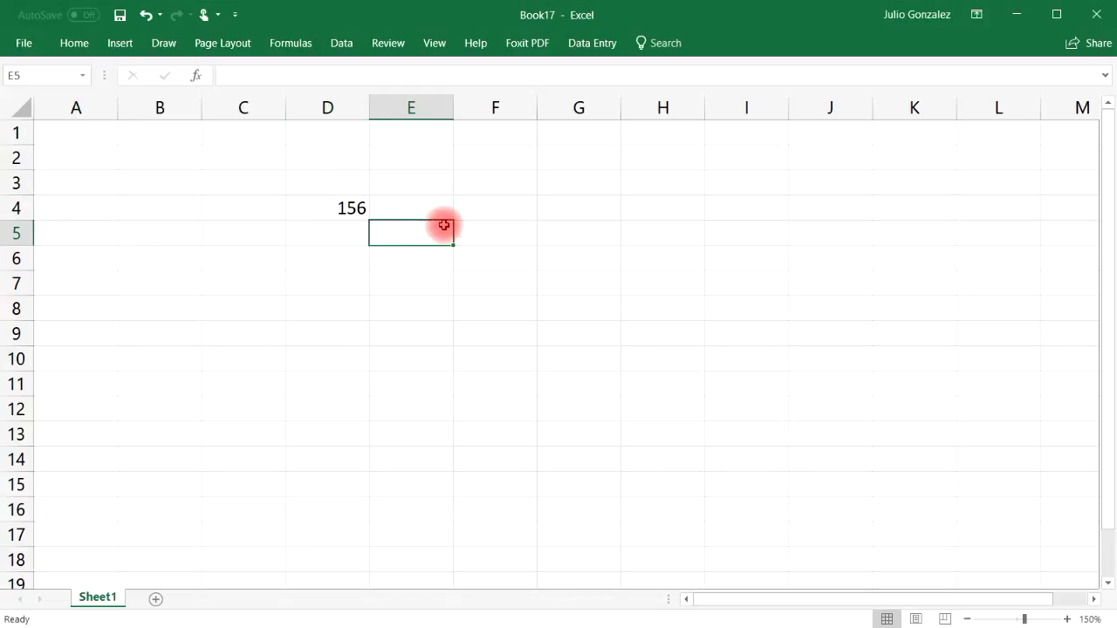
Step: Try the Bold and Italic font styles for D4, return to Regular, and apply the Superscript effect
click(345, 205)
key(ctrl+1)
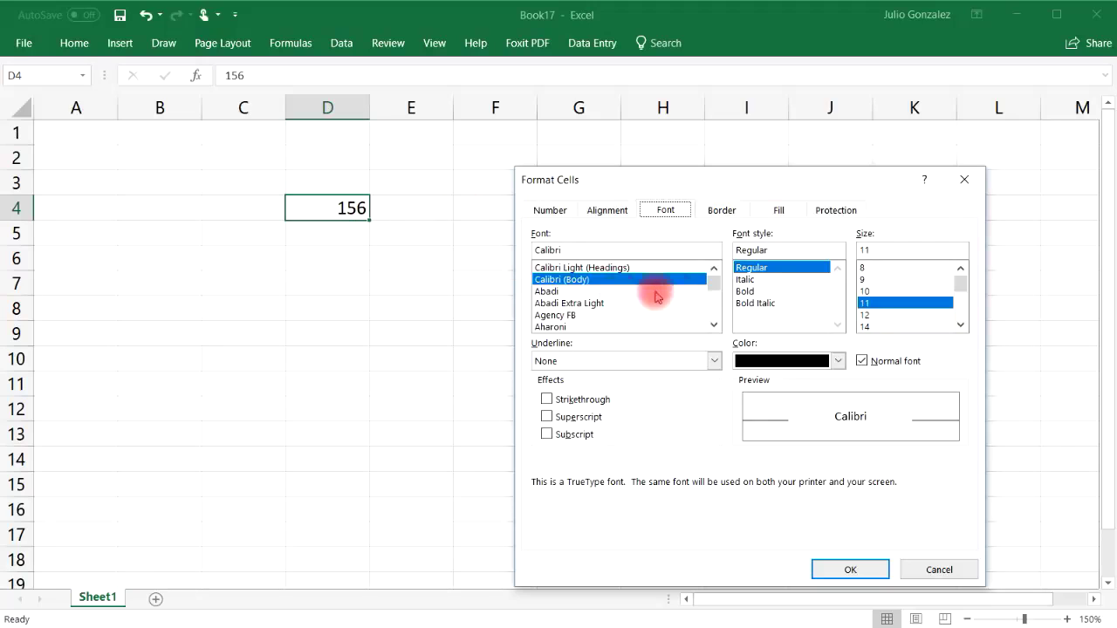
click(753, 290)
click(749, 279)
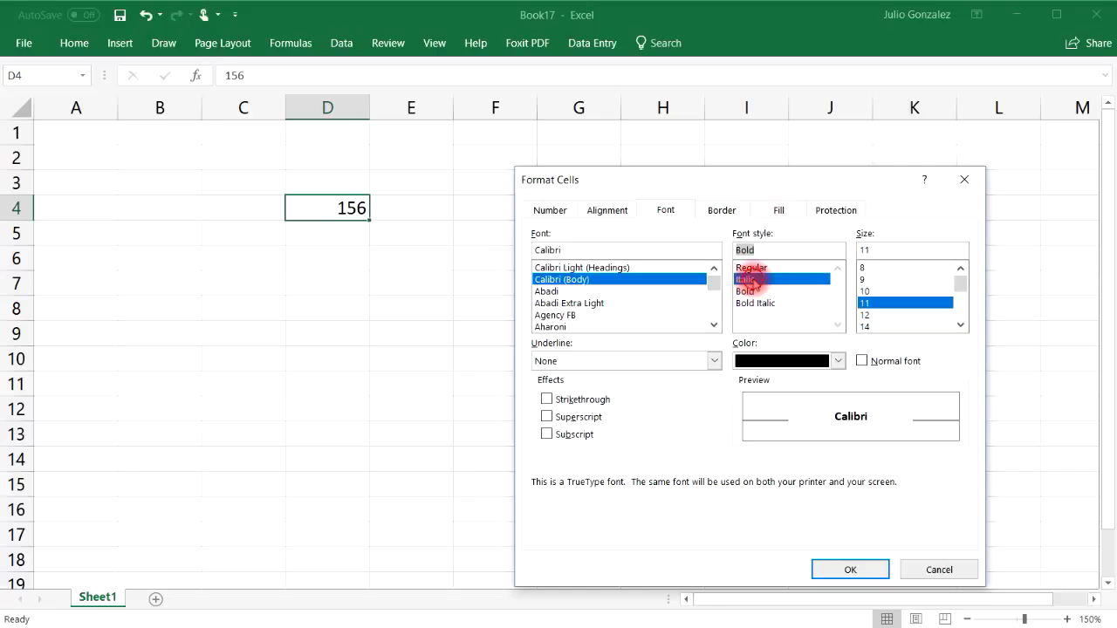
click(752, 267)
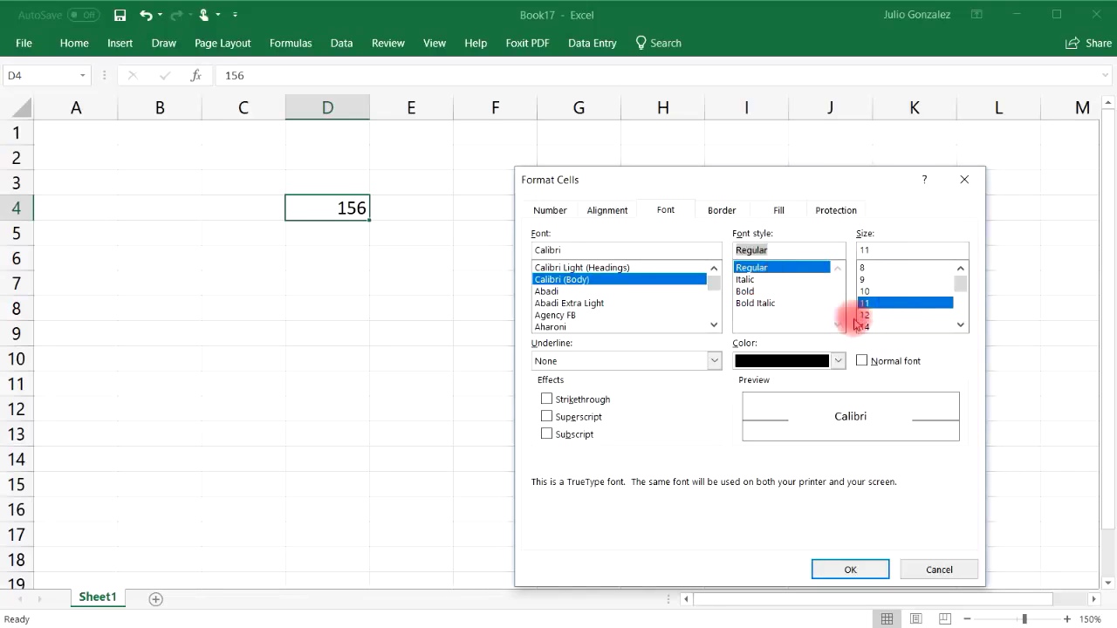
click(547, 417)
click(873, 569)
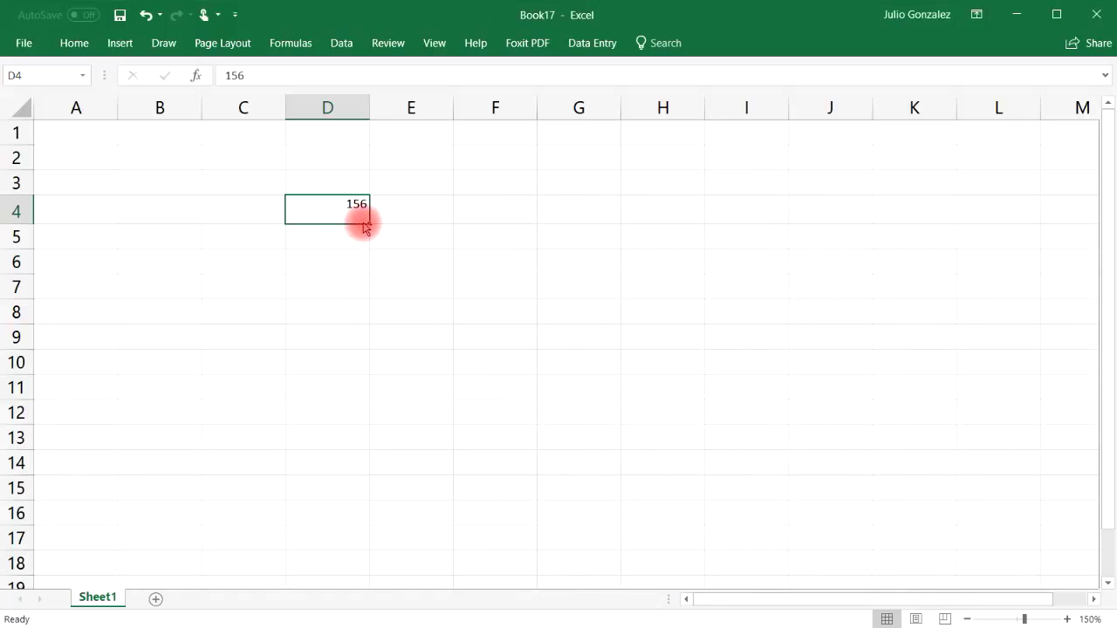
Step: Replace the superscript effect on D4 with Subscript
key(ctrl+1)
click(547, 417)
click(546, 434)
click(832, 570)
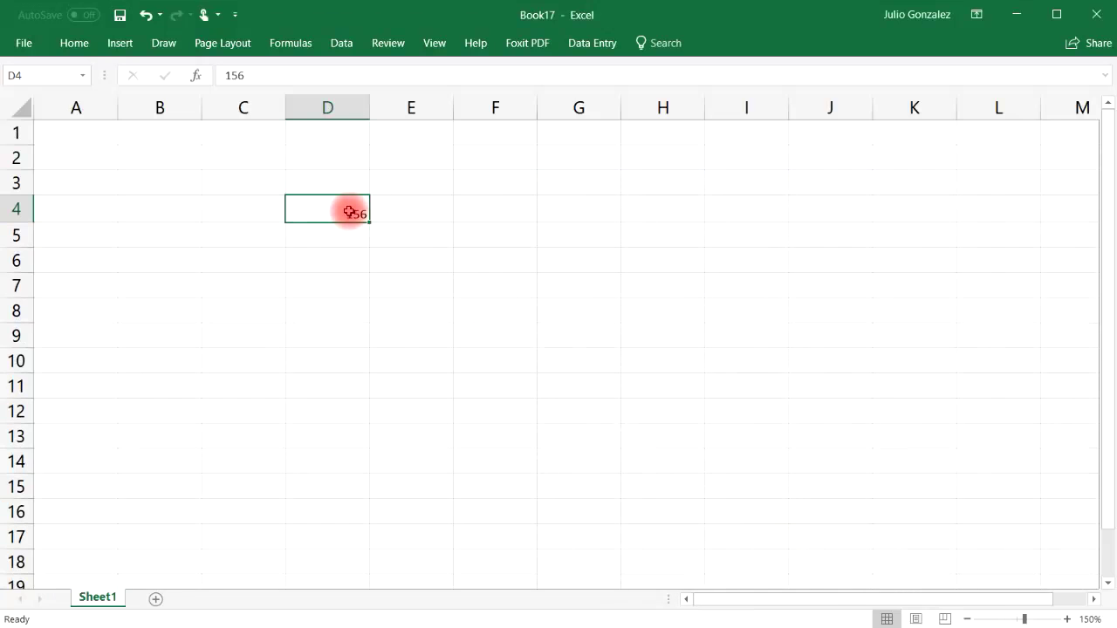
Step: Try the Left-to-Right and Right-to-Left text directions for D4, restore Context, and review the border, fill and protection settings
key(ctrl+1)
click(611, 210)
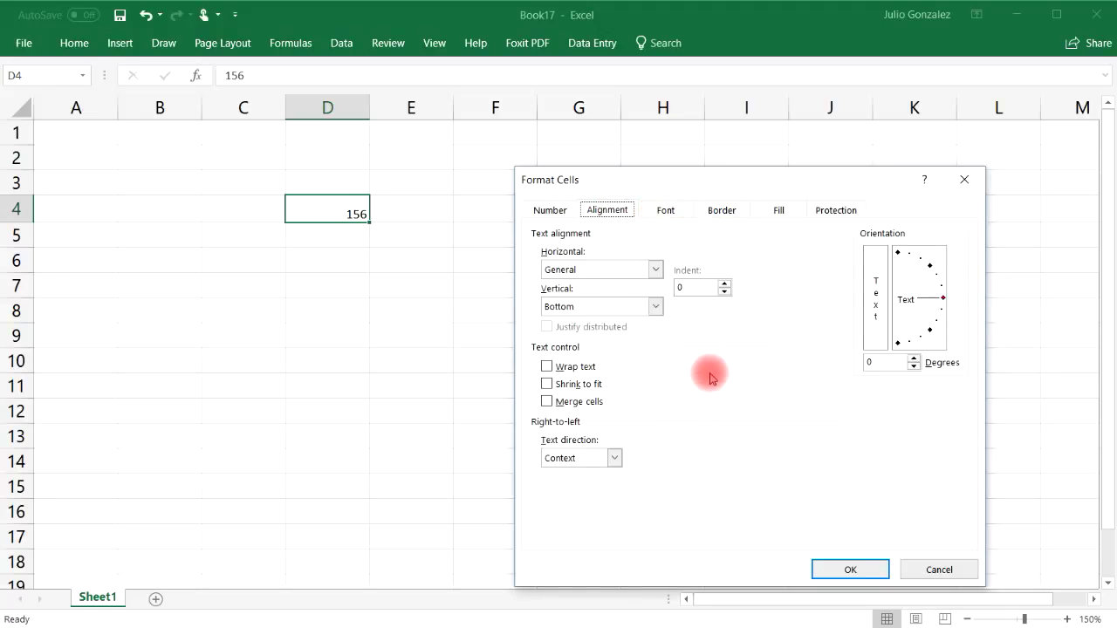
click(614, 458)
click(589, 486)
click(615, 458)
click(605, 497)
click(614, 459)
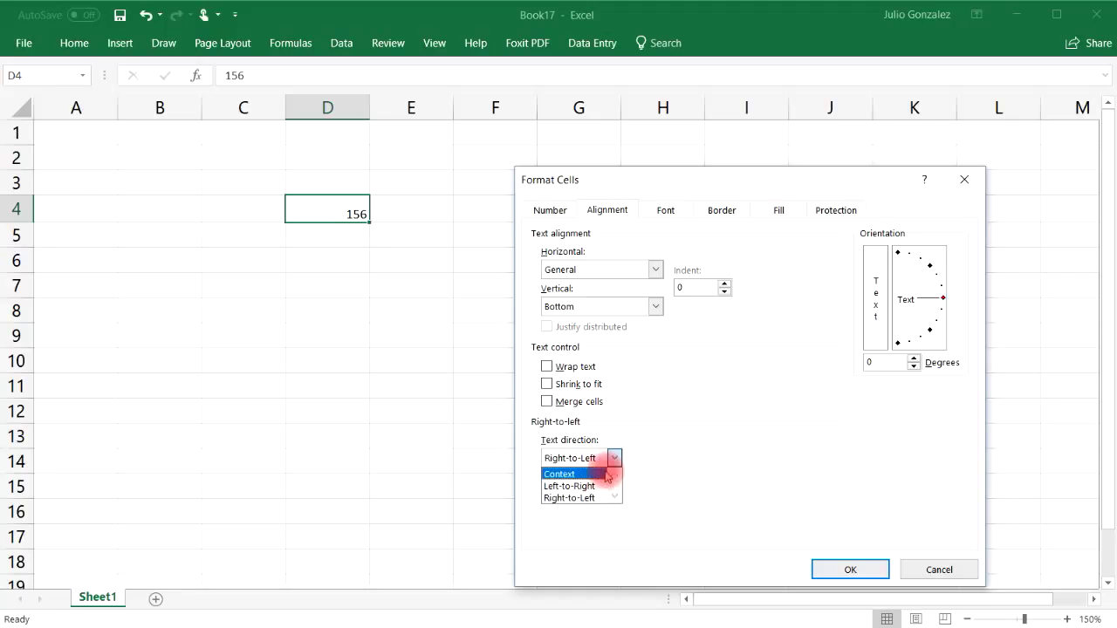
click(606, 474)
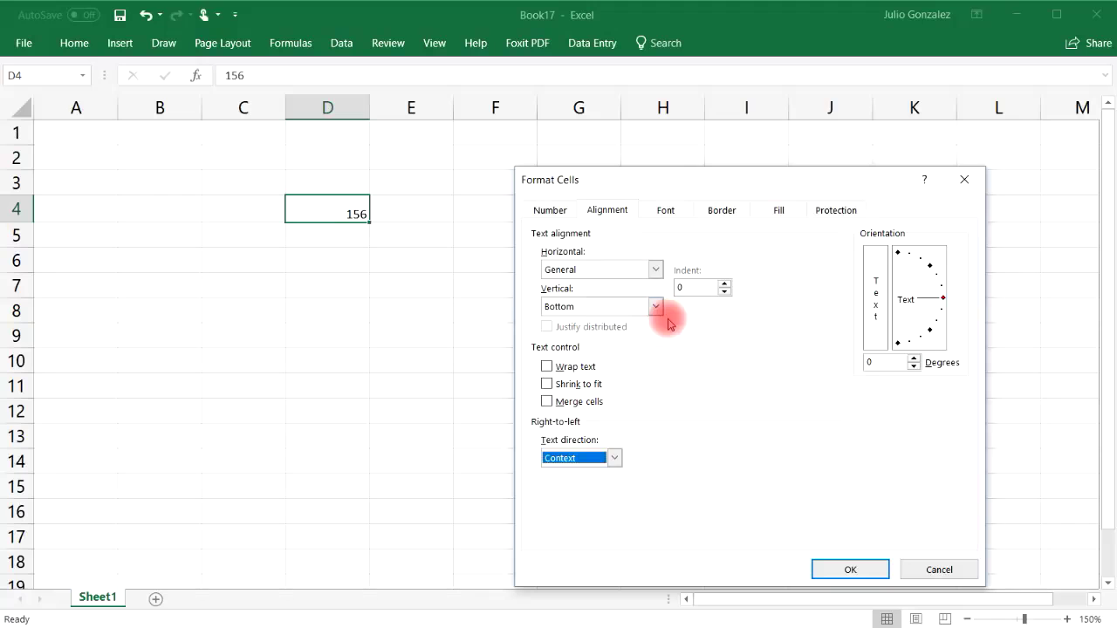
click(721, 210)
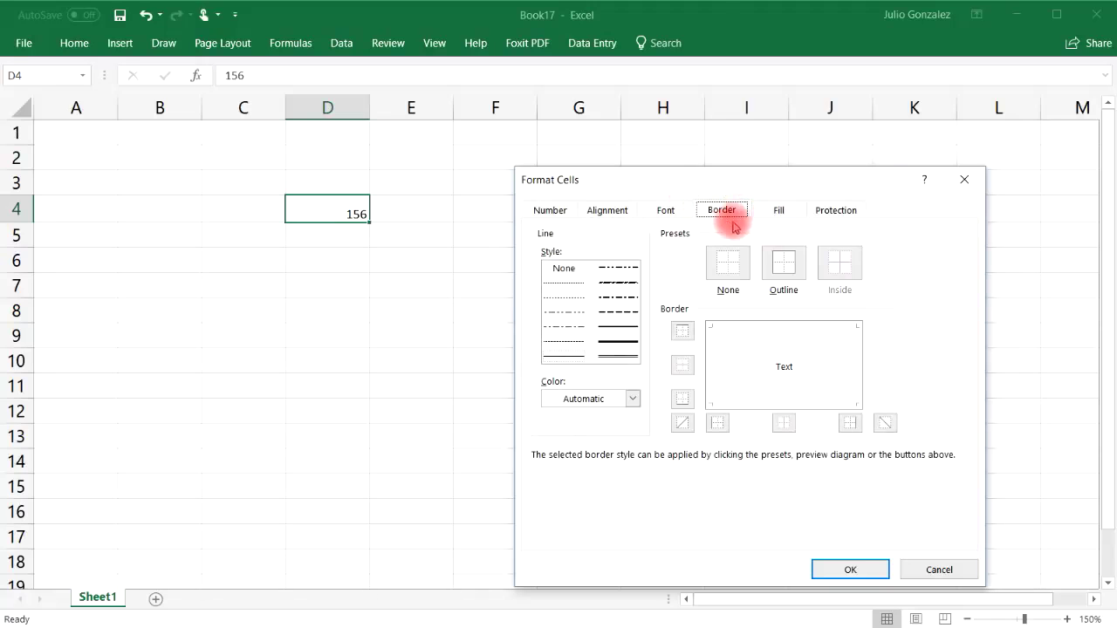
click(784, 210)
click(836, 210)
Step: Format D4 as Currency with the $ symbol and 0 decimal places
click(550, 209)
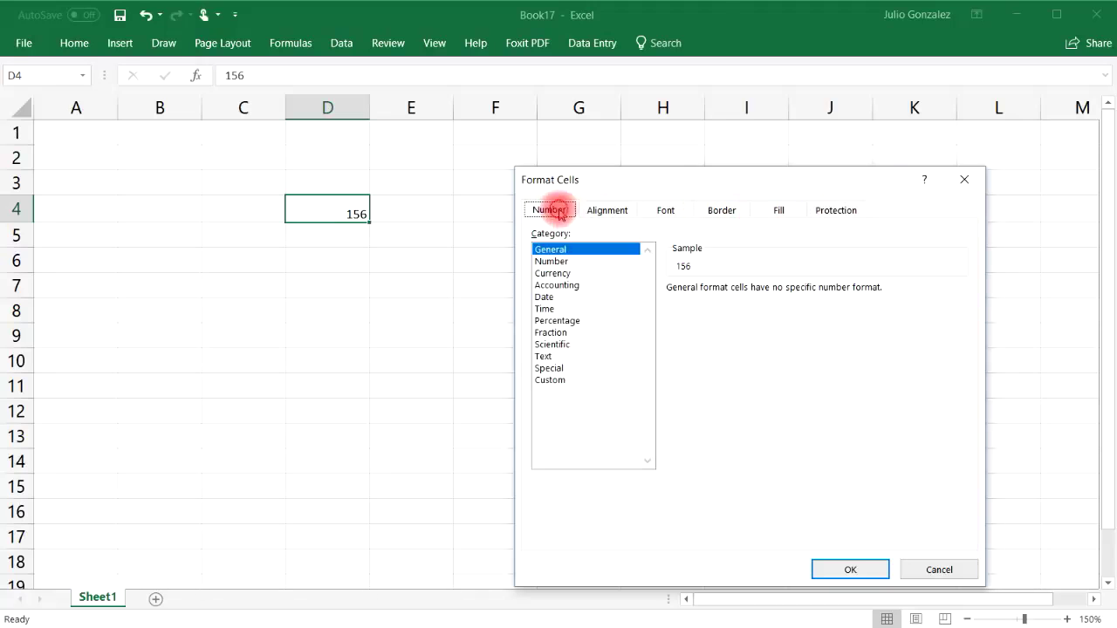
click(559, 273)
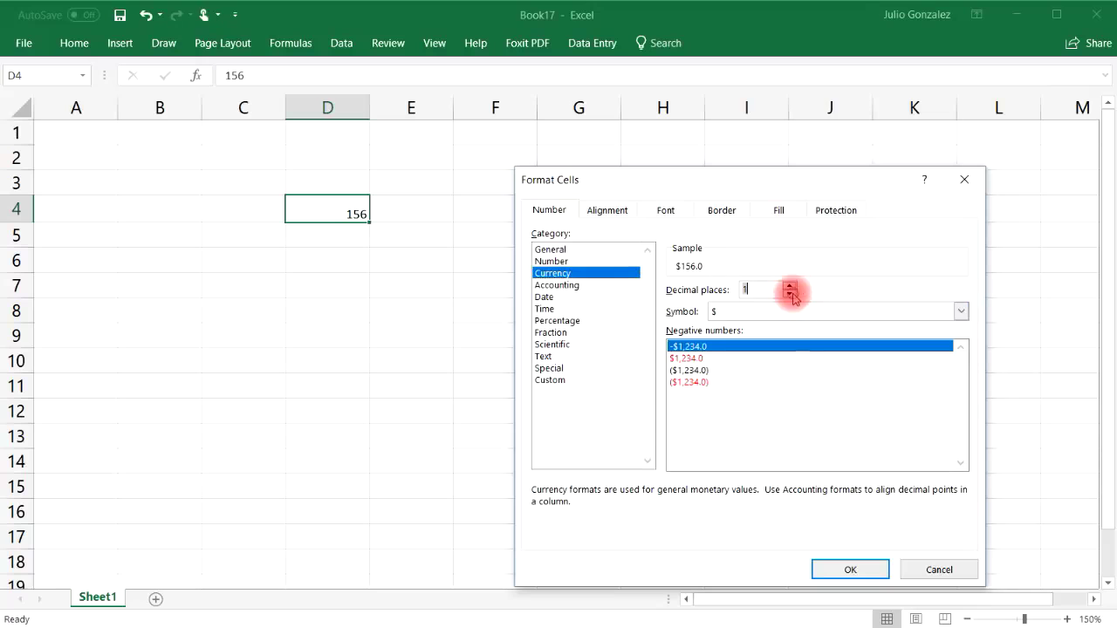
click(850, 569)
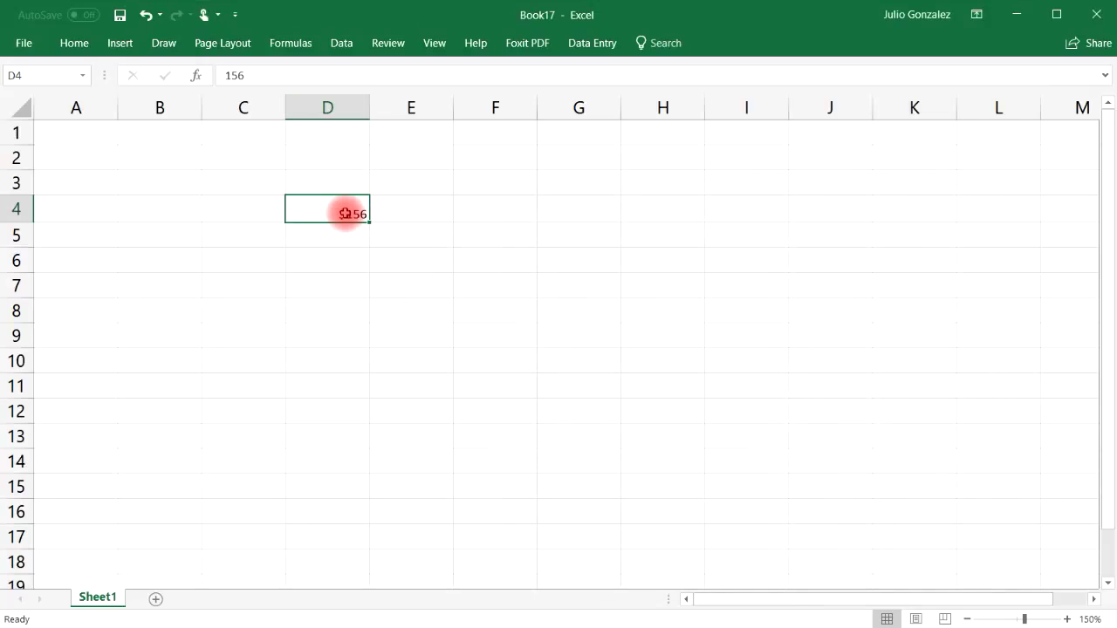
Step: Preview the Fraction, Text, Scientific, Percentage and General number formats for D4 without applying any of them
key(ctrl+1)
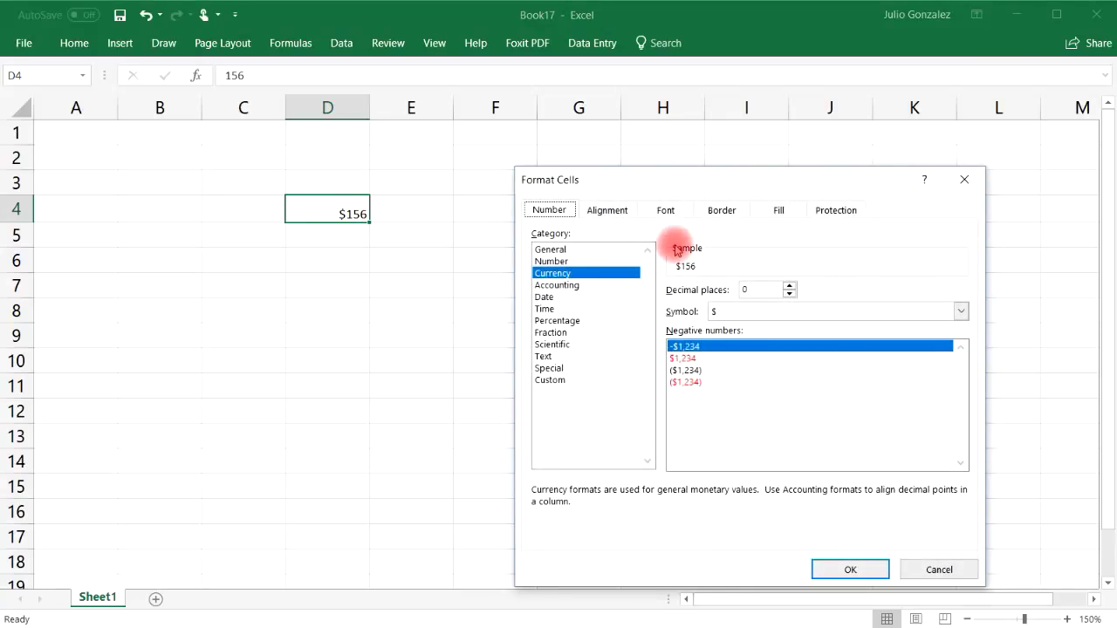
click(573, 334)
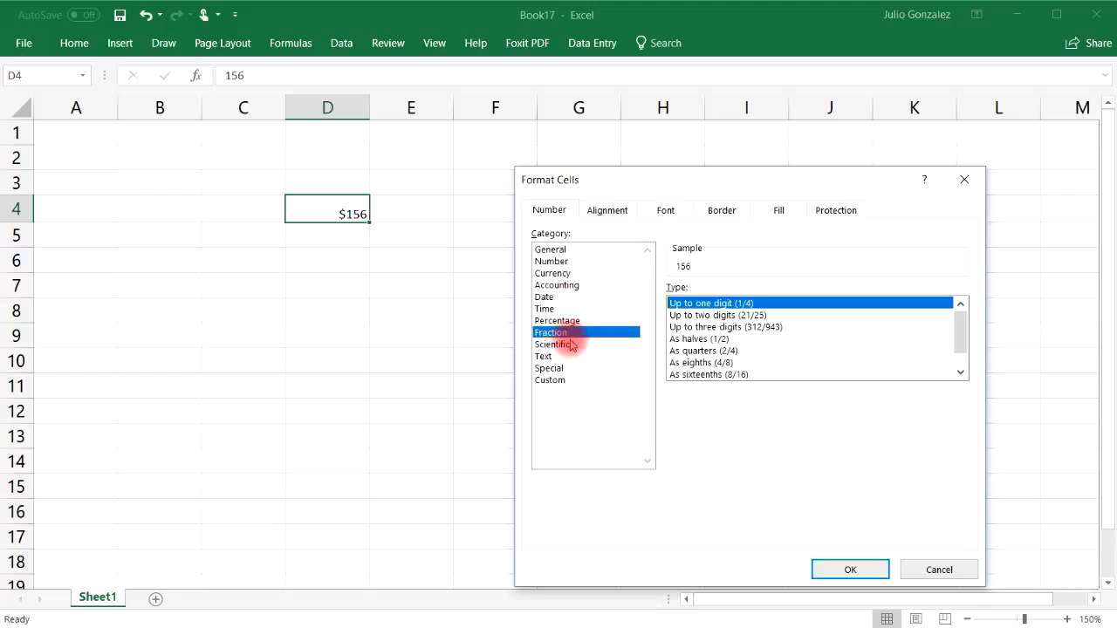
click(563, 356)
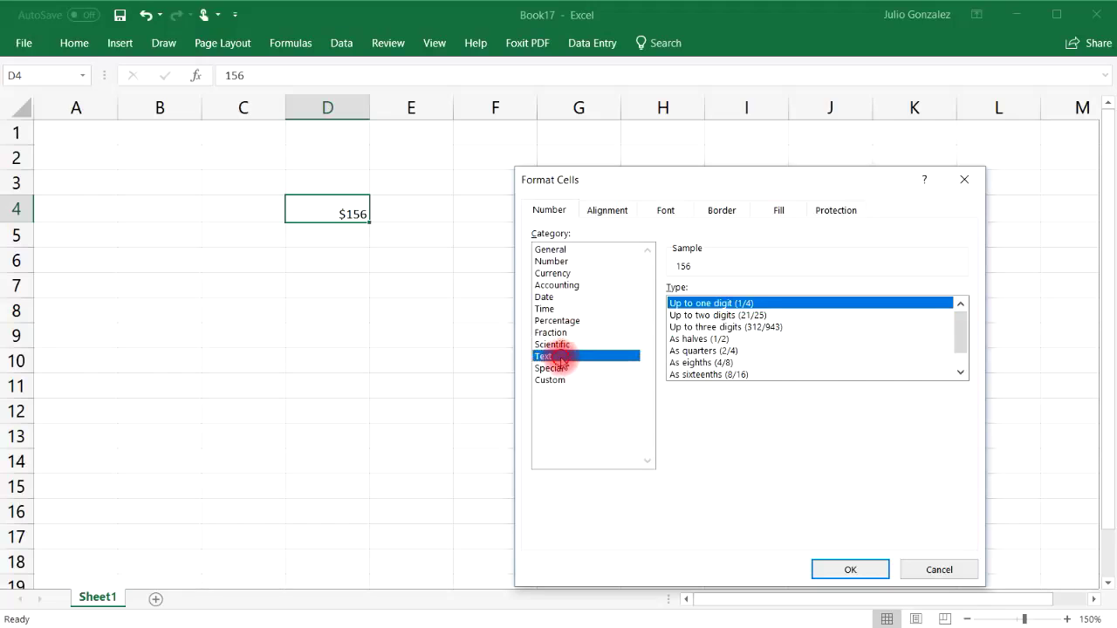
click(555, 345)
click(566, 321)
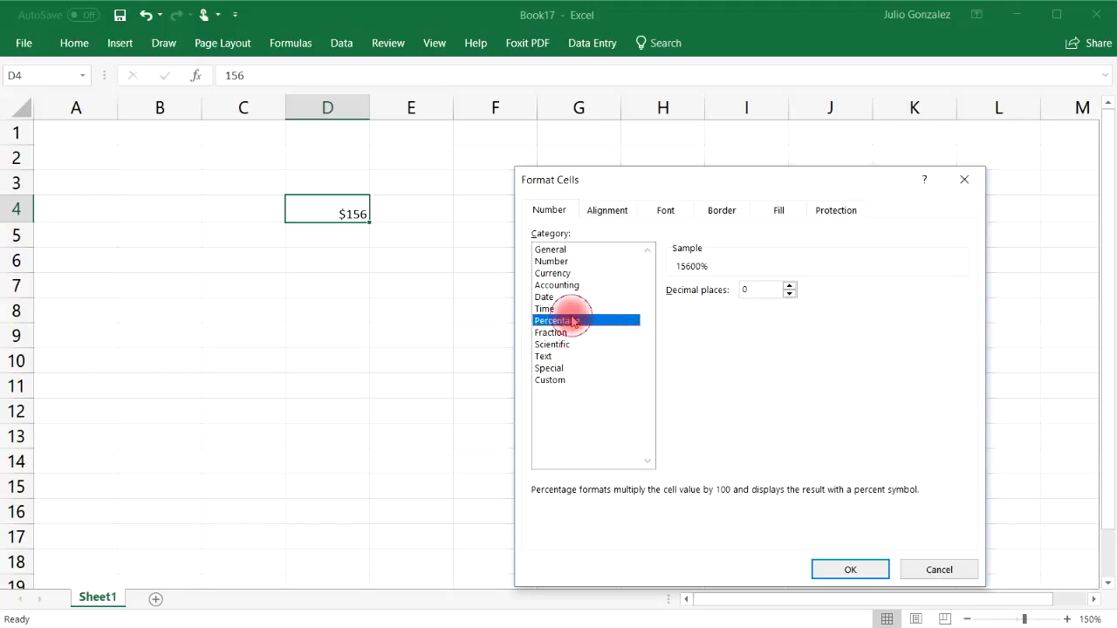
click(555, 250)
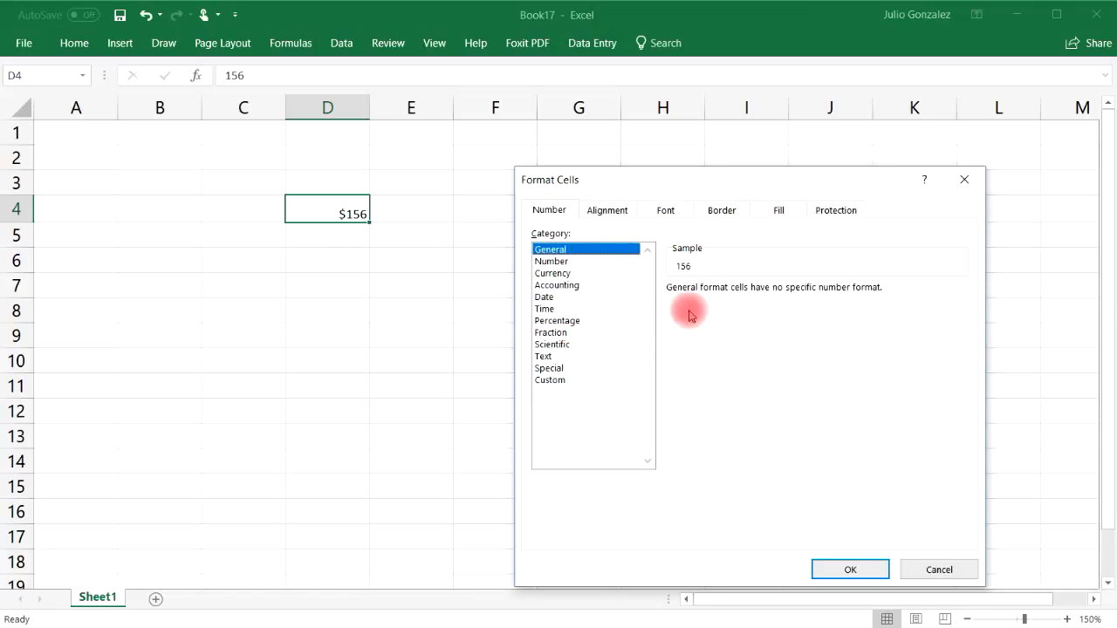
click(927, 570)
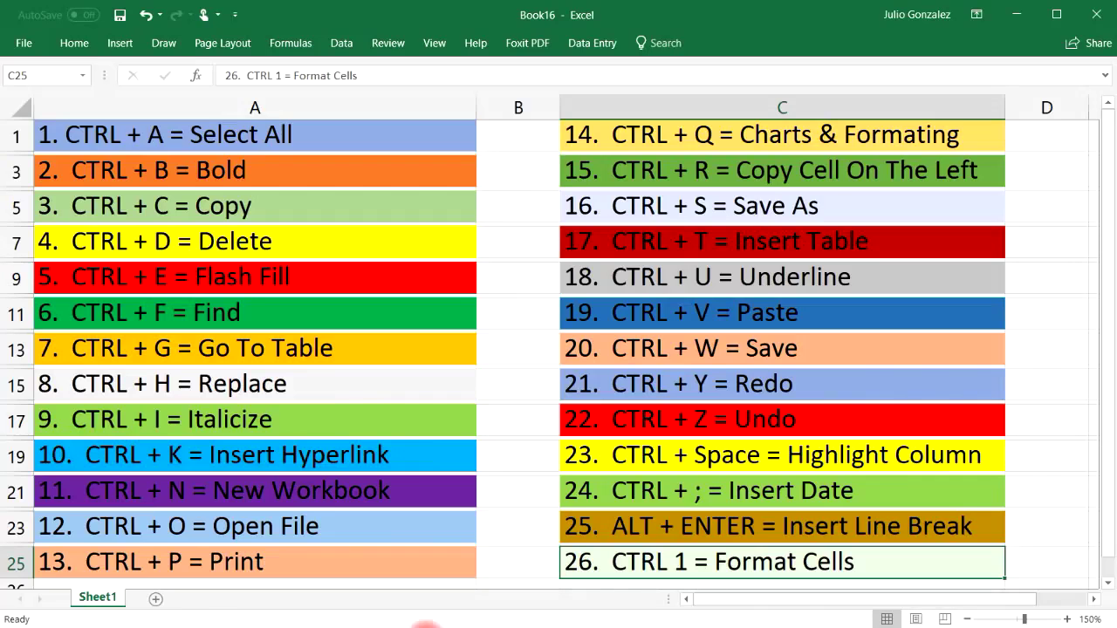
click(426, 627)
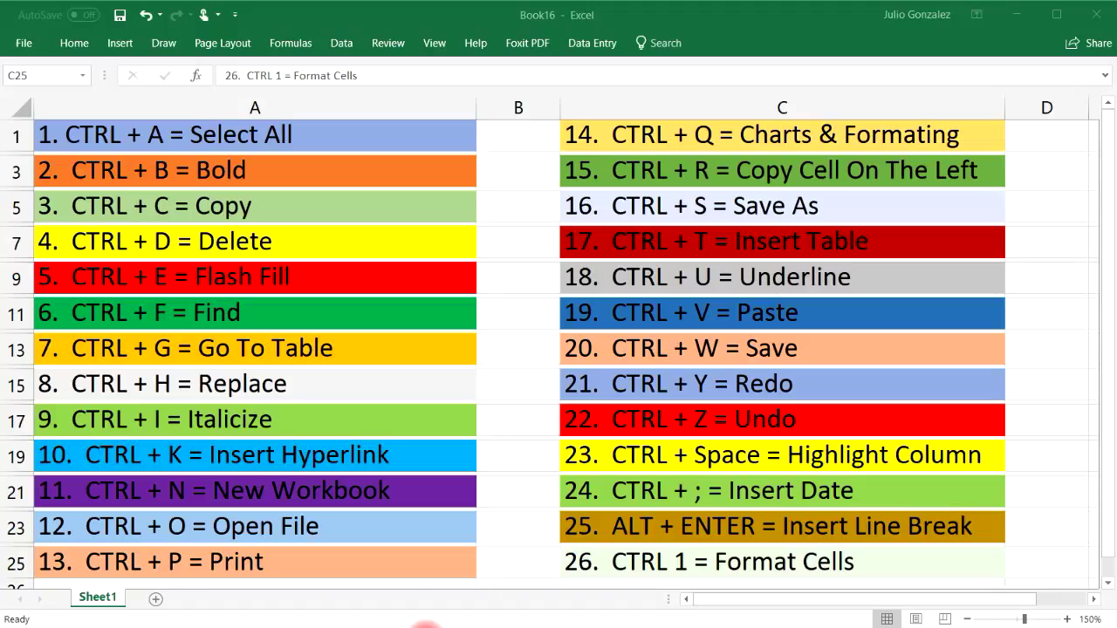
click(150, 124)
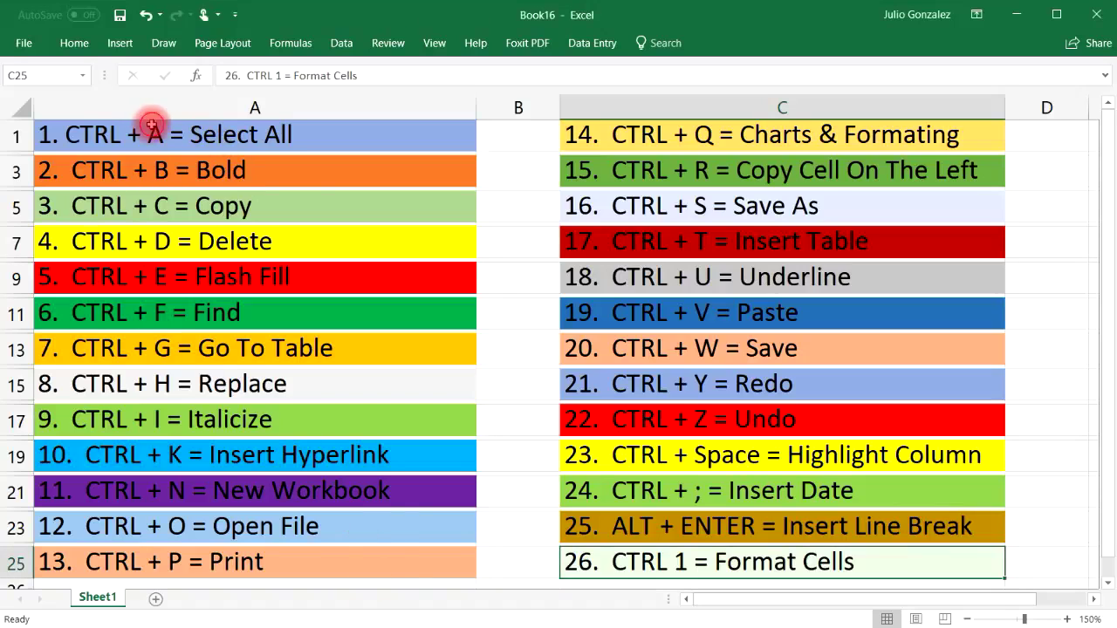